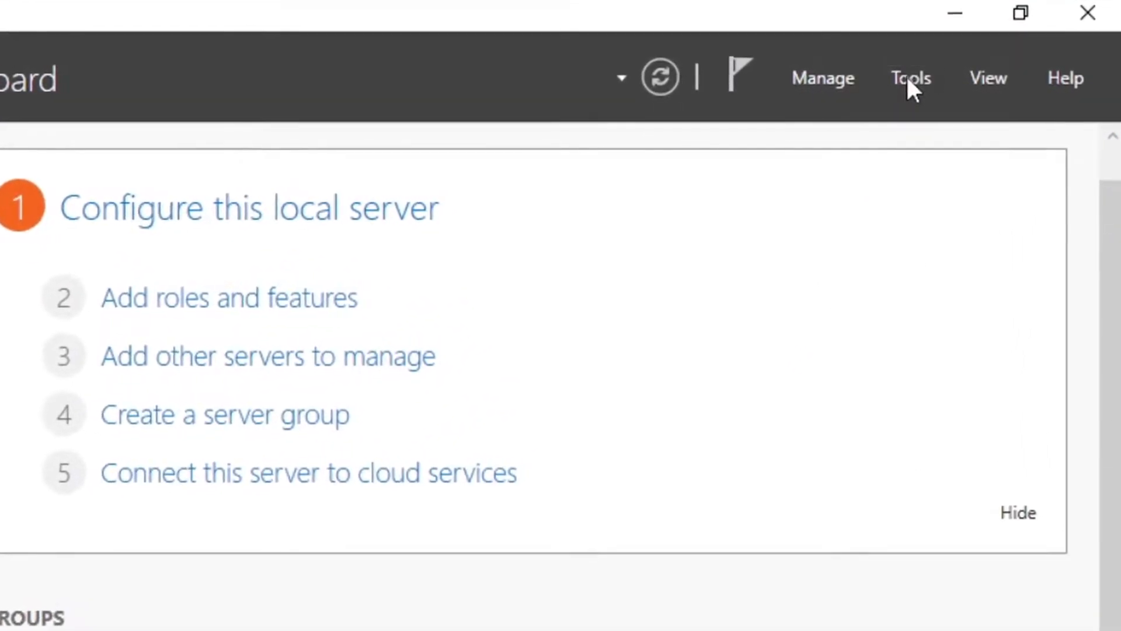
Launch Active Directory Users and Computers from Server Manager's Tools list, then minimize Server Manager
left_click(910, 79)
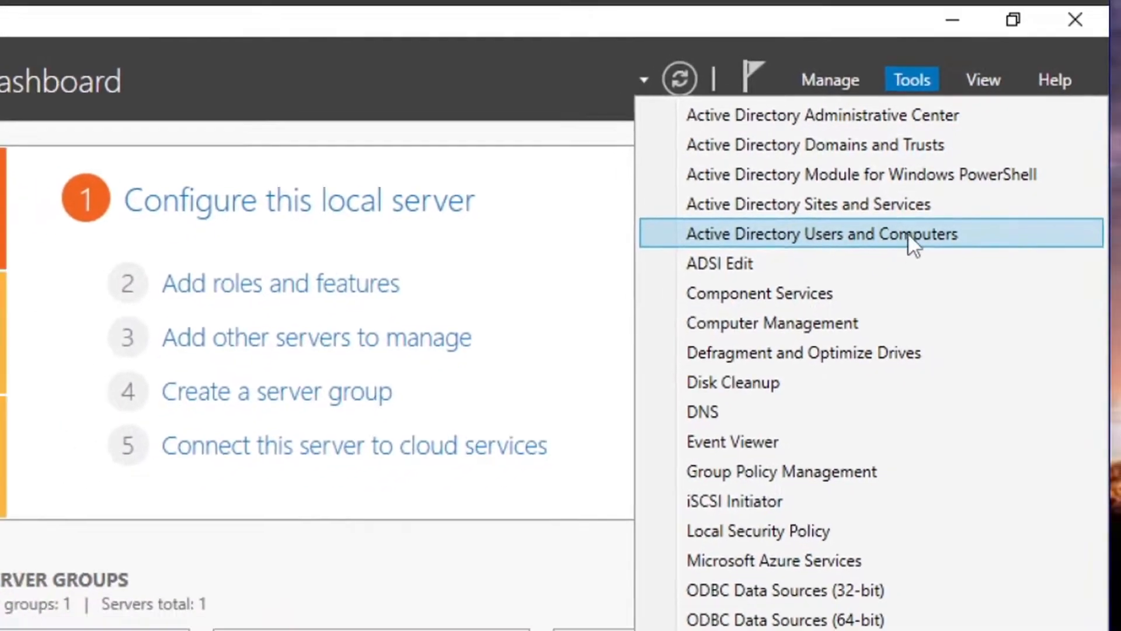
left_click(908, 232)
left_click(952, 20)
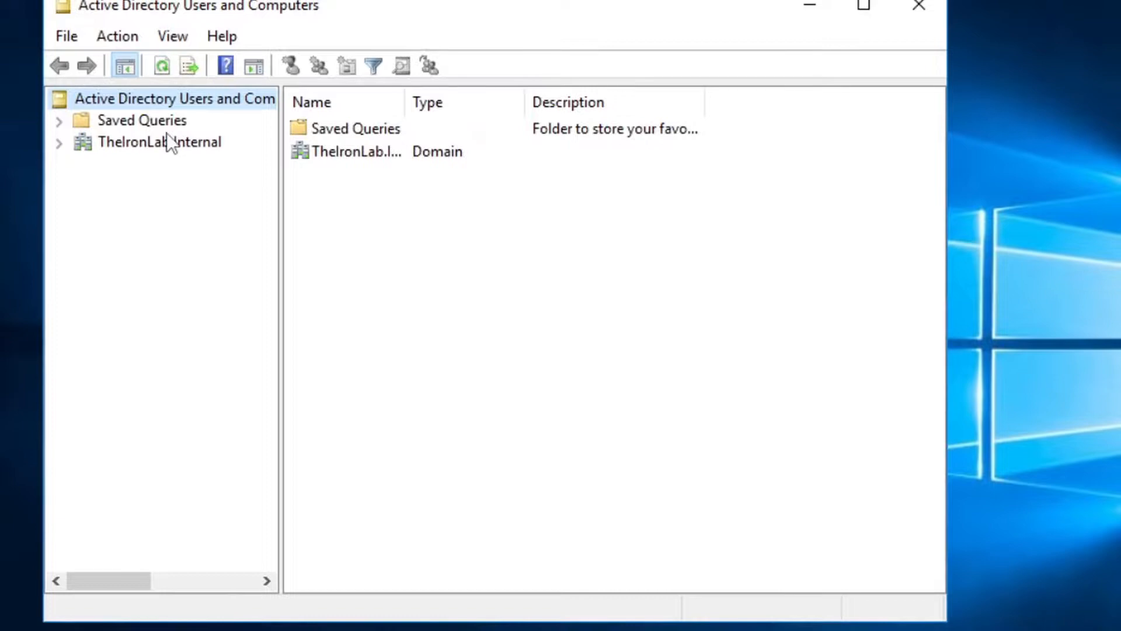
Expand TheIronLab.Internal, look through the Computers container, then show the built-in Users container
left_click(62, 144)
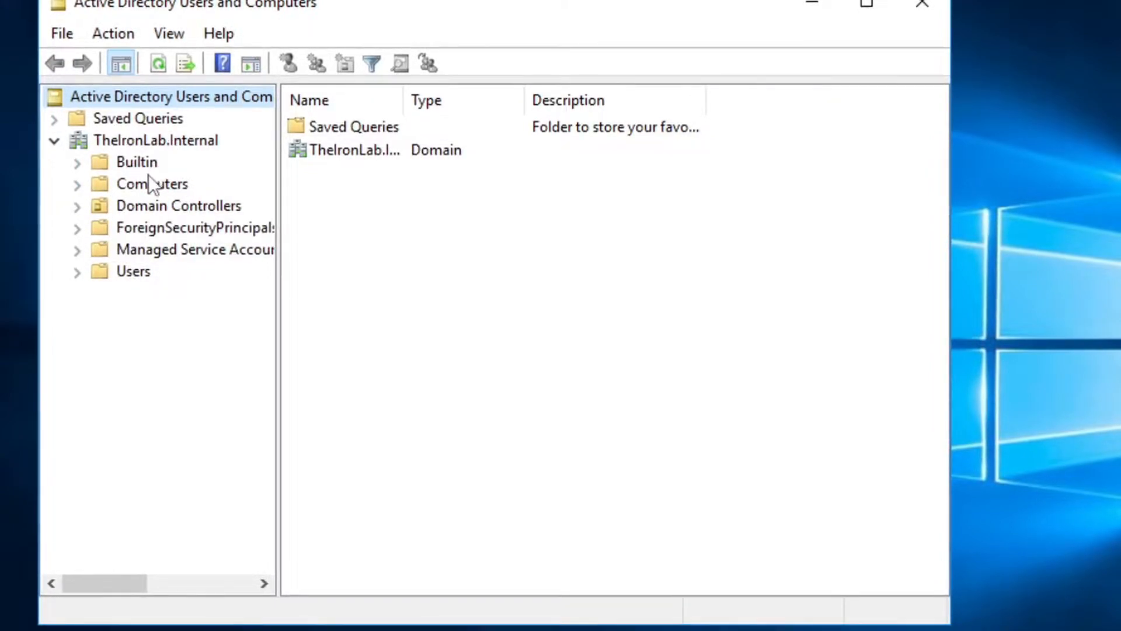
left_click(175, 183)
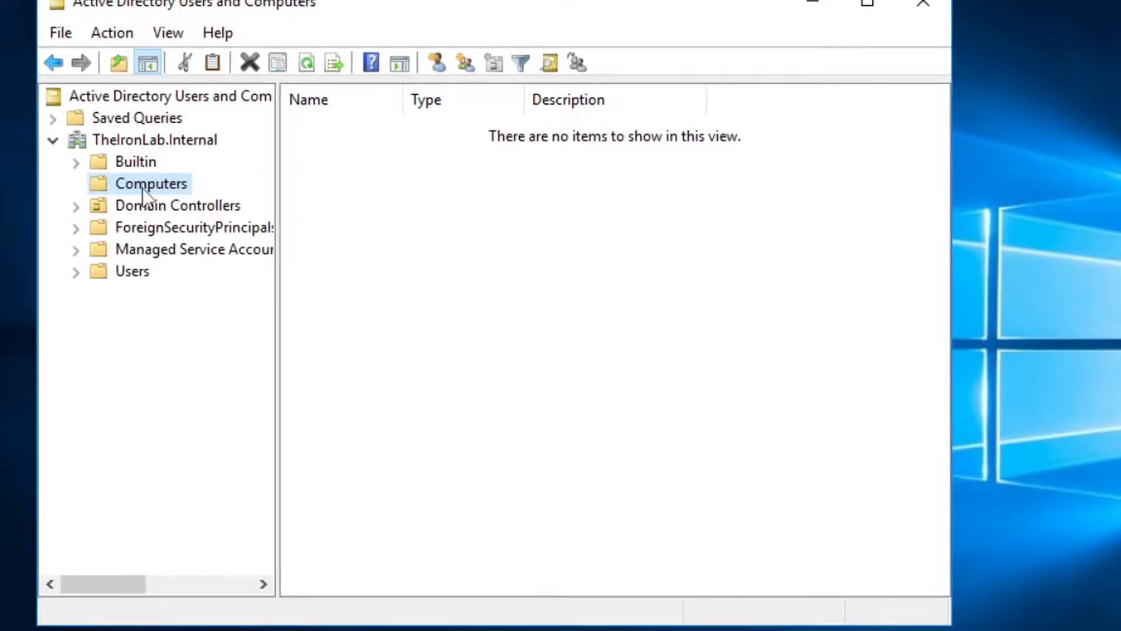
left_click_drag(383, 175, 366, 123)
mouse_move(366, 123)
left_mouse_down()
mouse_move(799, 282)
mouse_move(847, 321)
mouse_move(785, 303)
mouse_move(390, 112)
mouse_move(363, 121)
left_mouse_up()
right_click(349, 169)
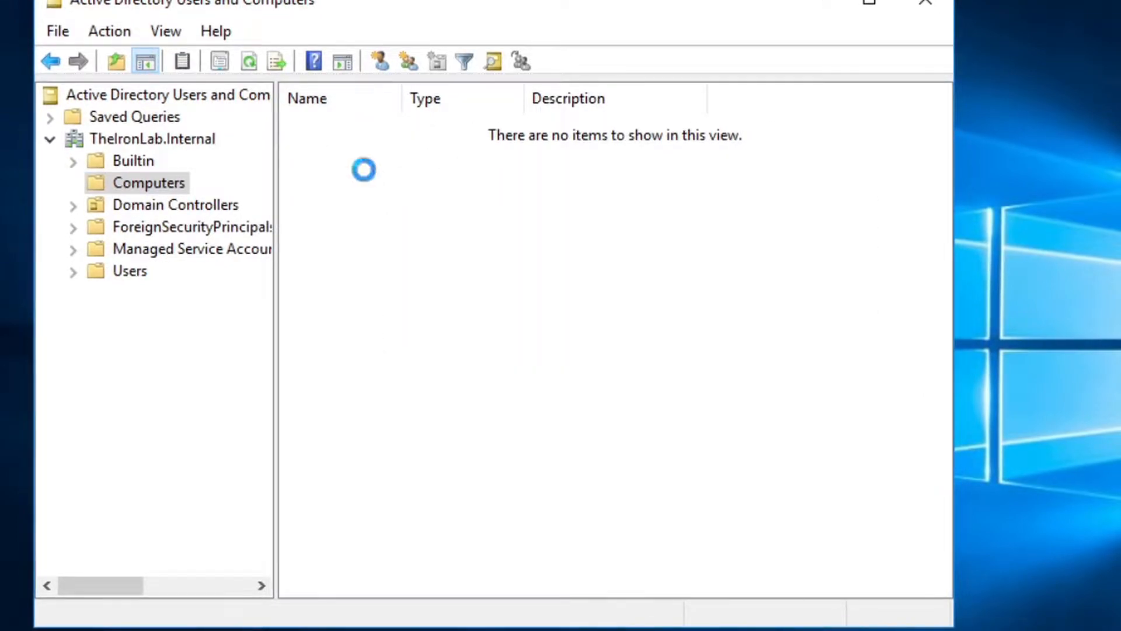
mouse_move(483, 265)
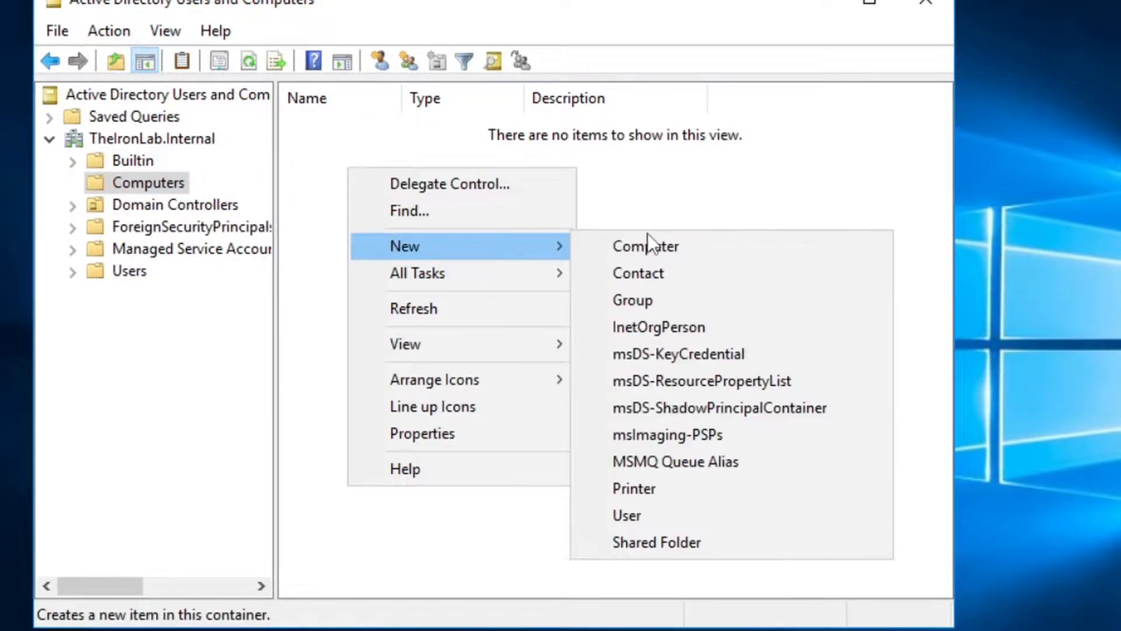
left_click(673, 183)
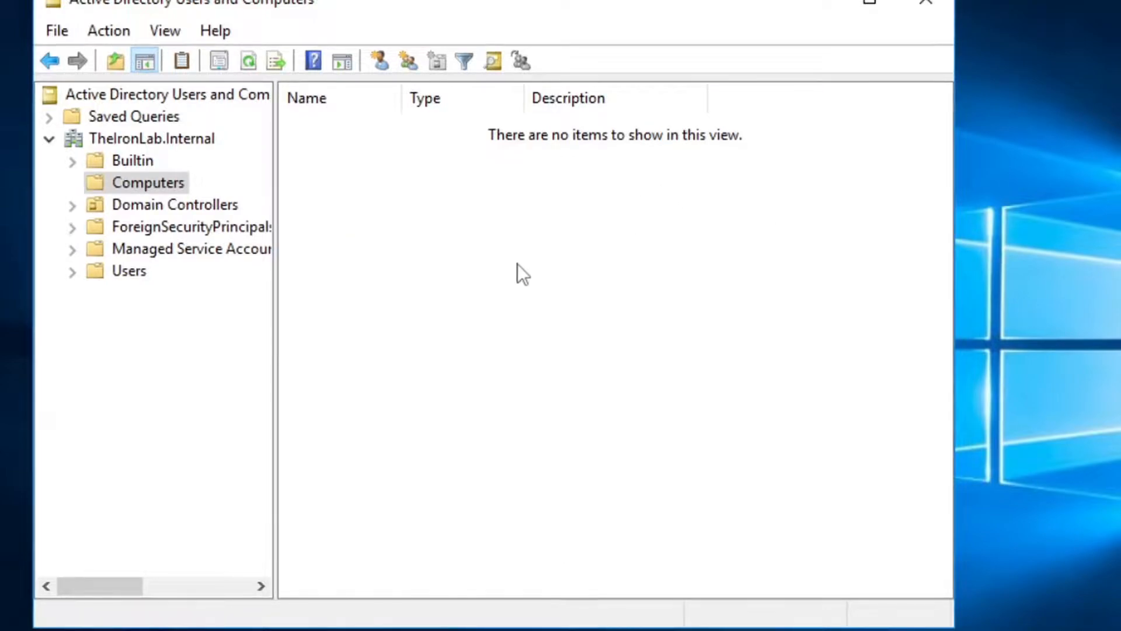
left_click(135, 271)
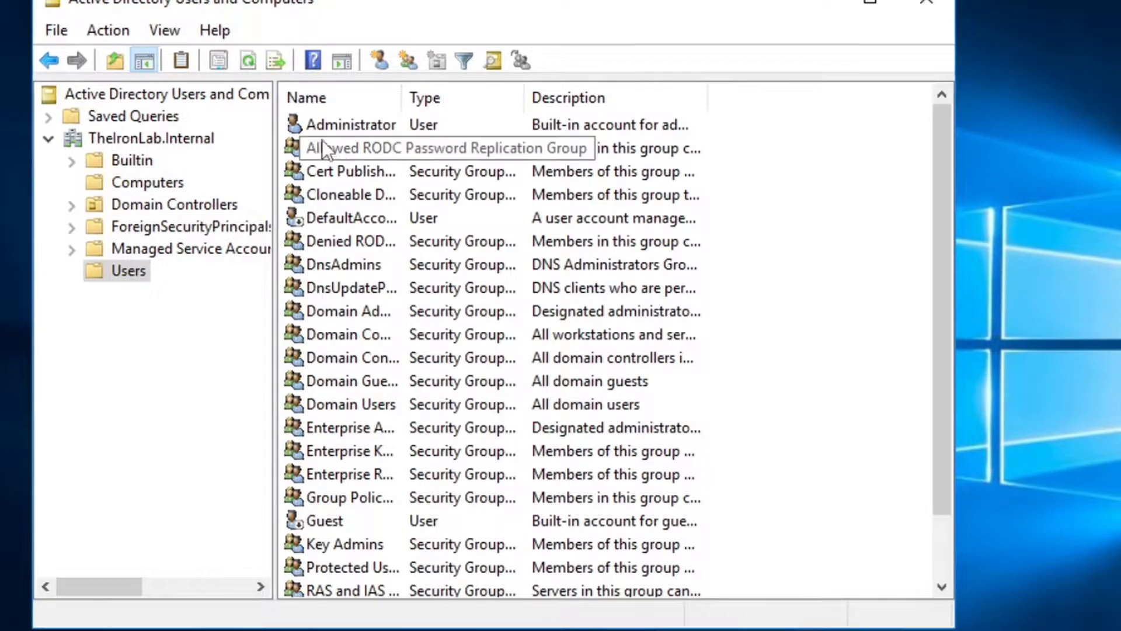
Widen the Name column and review the members of the Domain Computers group
left_click(371, 124)
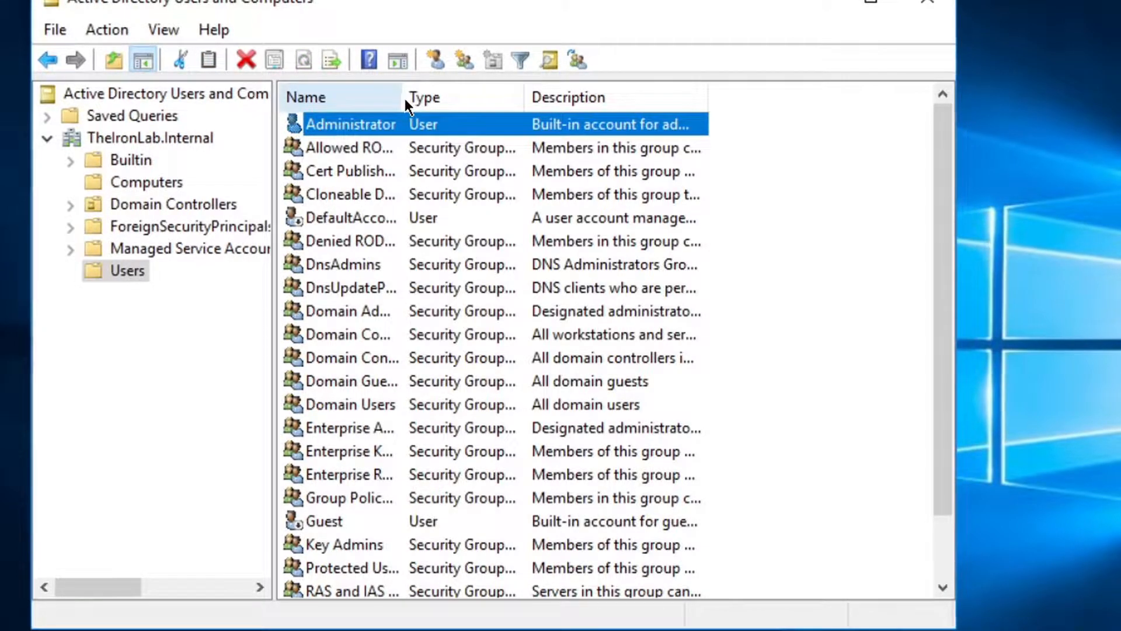
left_click_drag(408, 100, 456, 98)
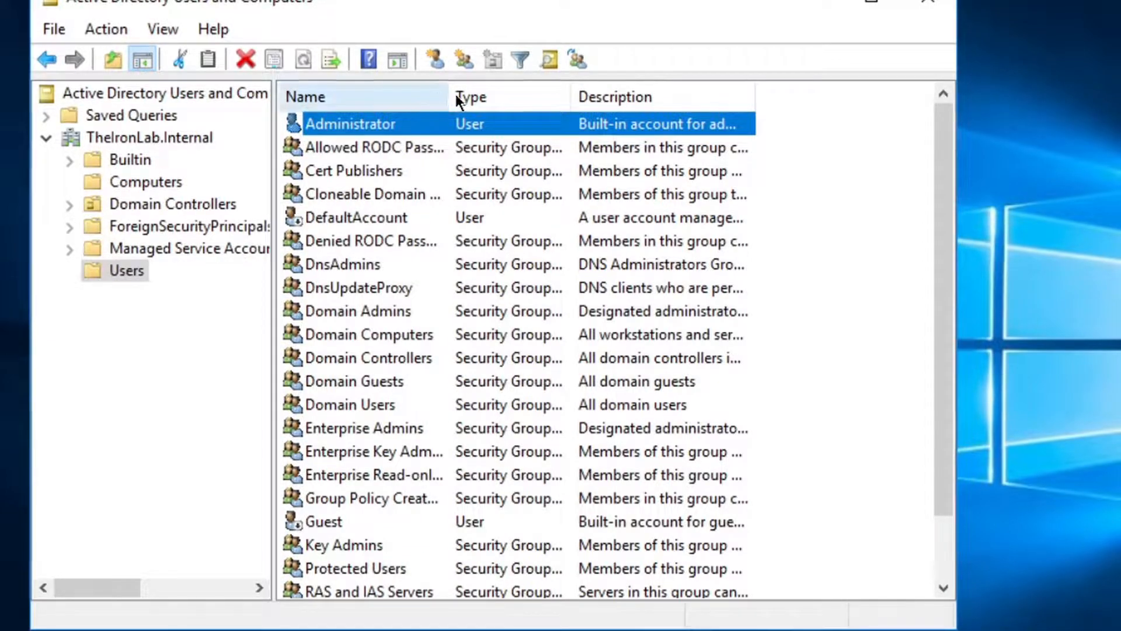
scroll(432, 216, "down", 1)
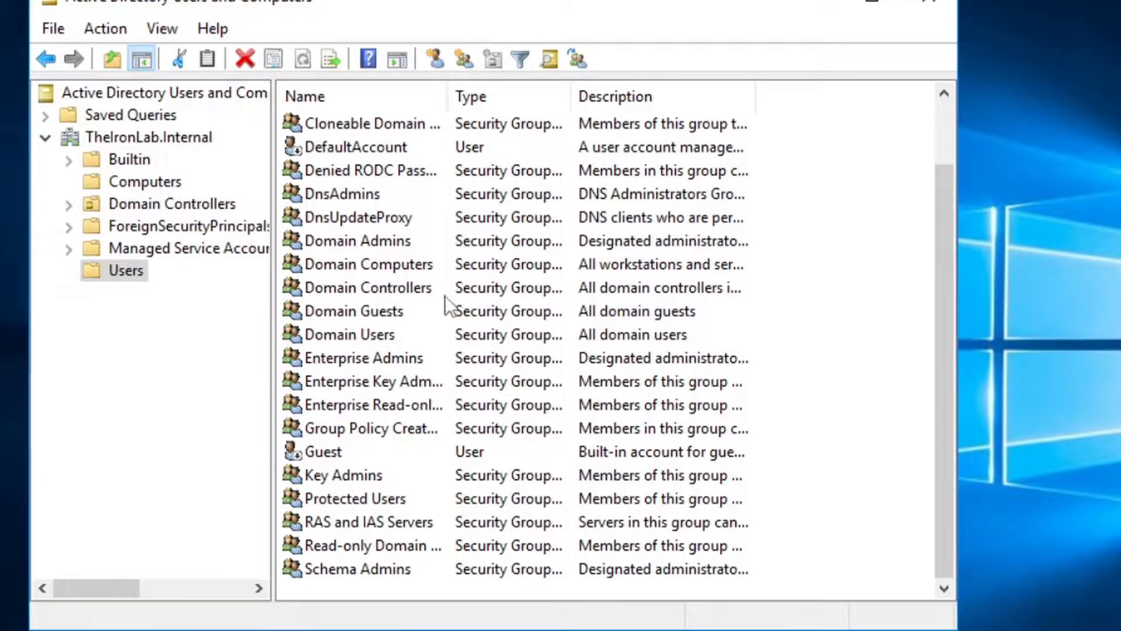
double_click(374, 273)
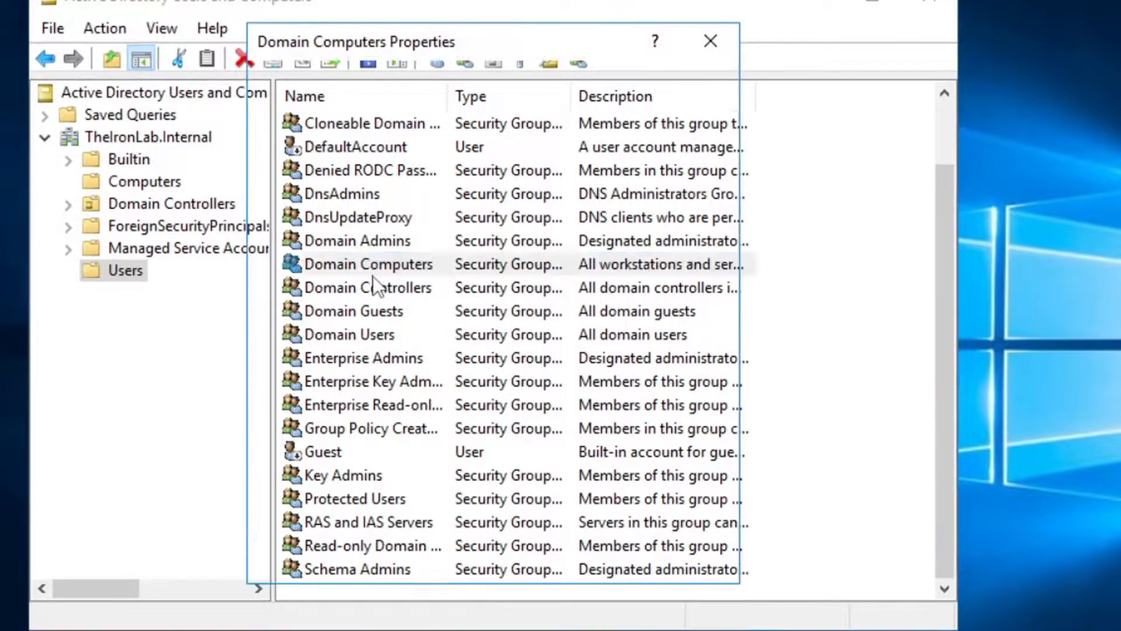
left_click(329, 83)
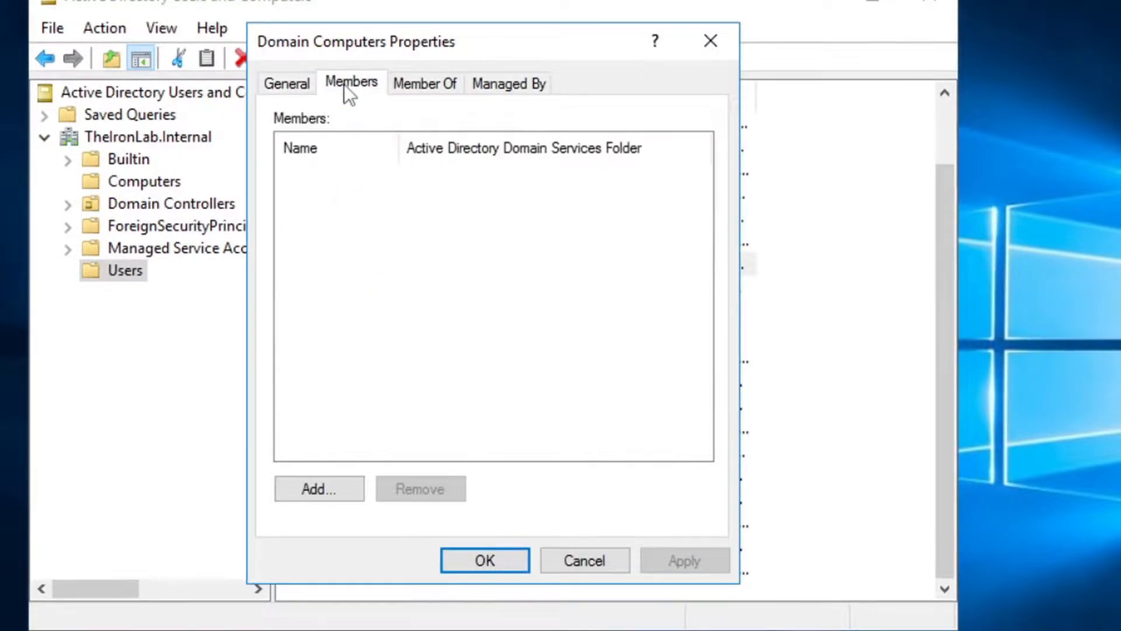
left_click(696, 42)
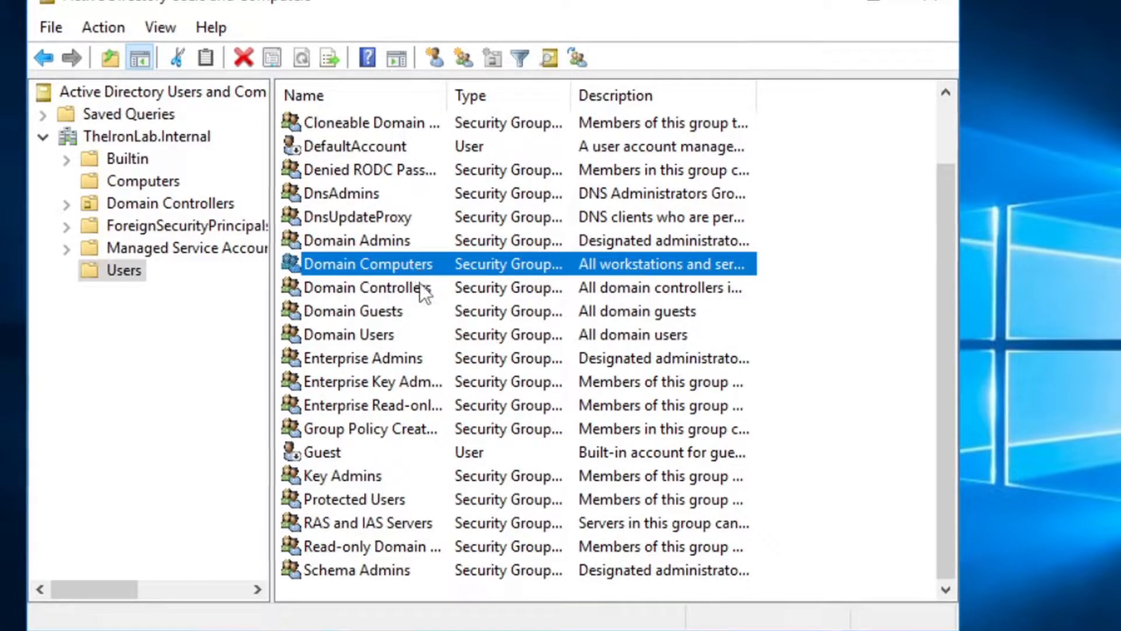
Check the Domain Controllers group's members, which list only the domain controller computer
double_click(399, 286)
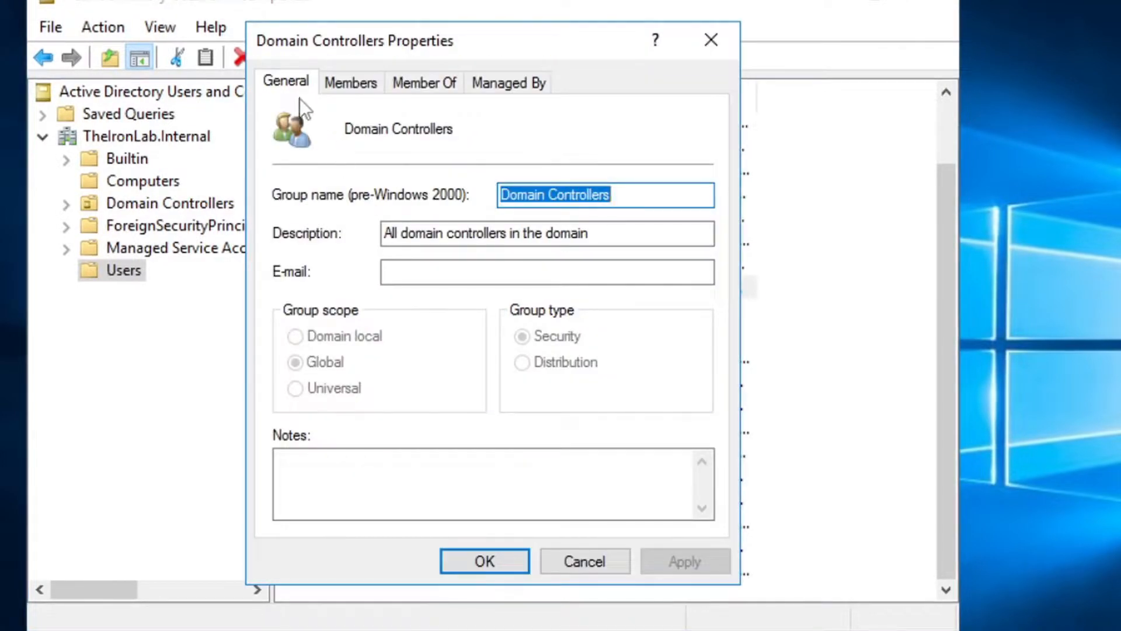
left_click(350, 82)
left_click_drag(336, 190, 481, 241)
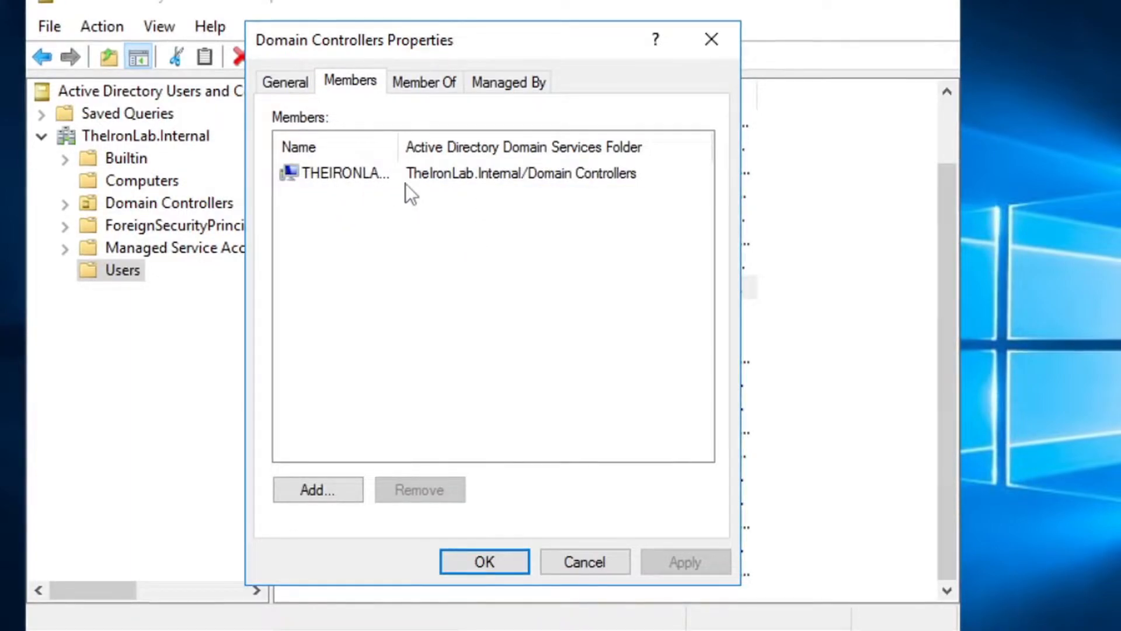
left_click(712, 35)
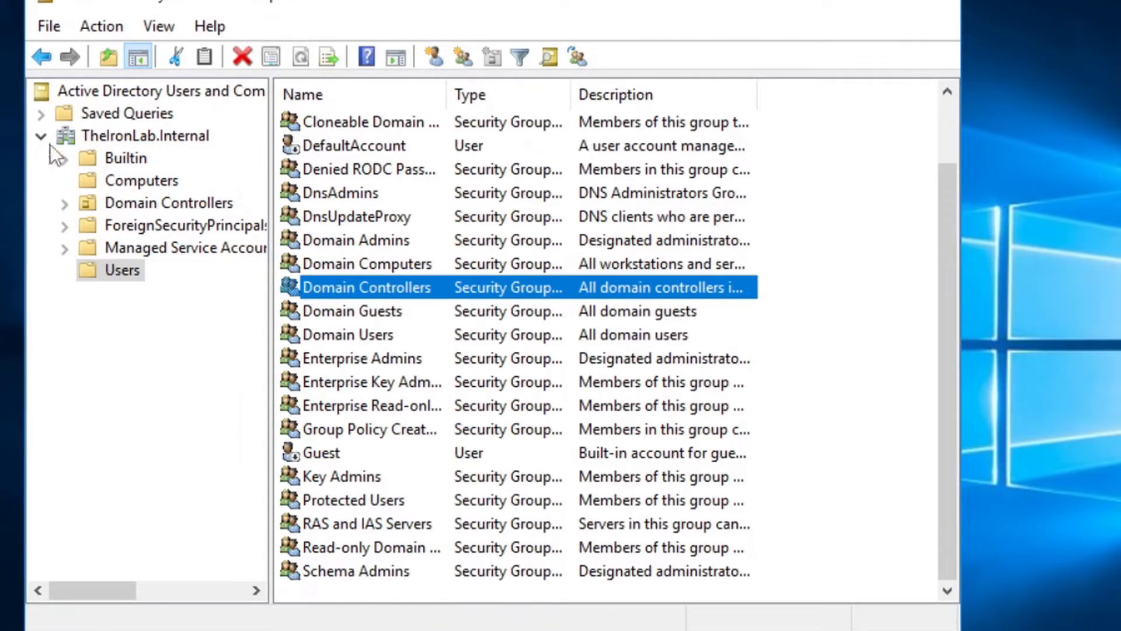
left_click(4, 628)
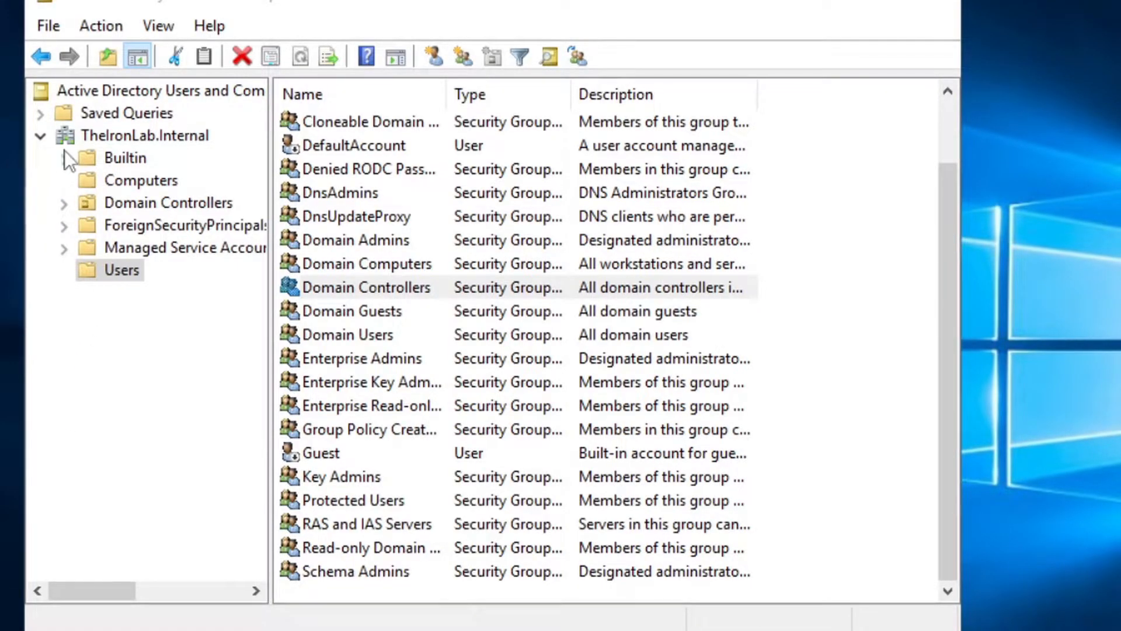
Create an organizational unit named IronLabDomain at the root of TheIronLab.Internal
left_click(100, 134)
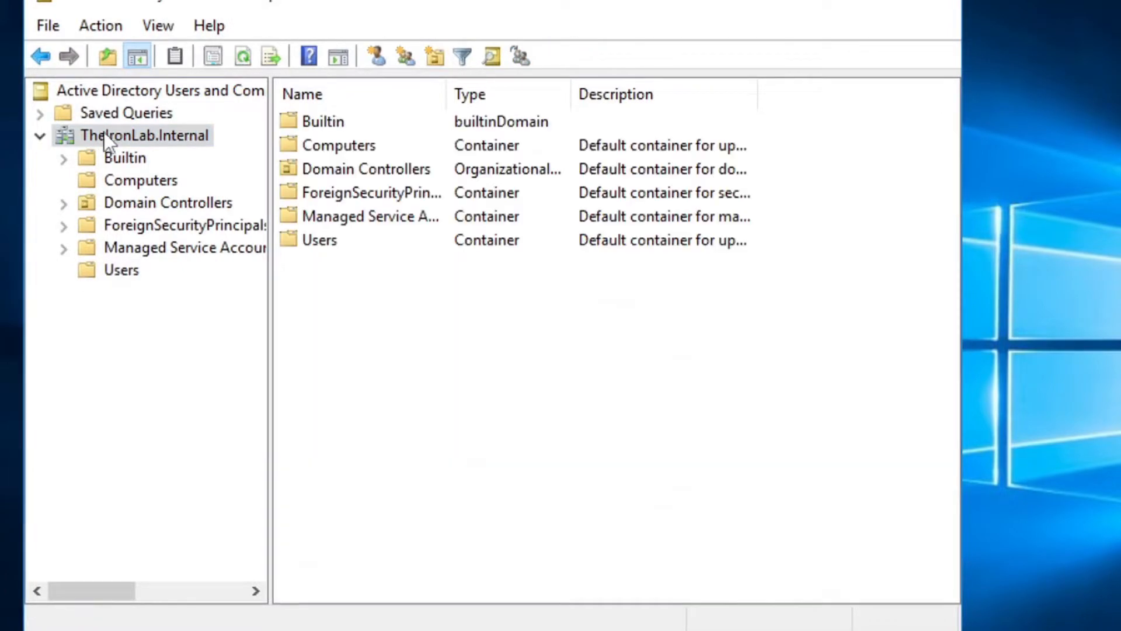
right_click(303, 281)
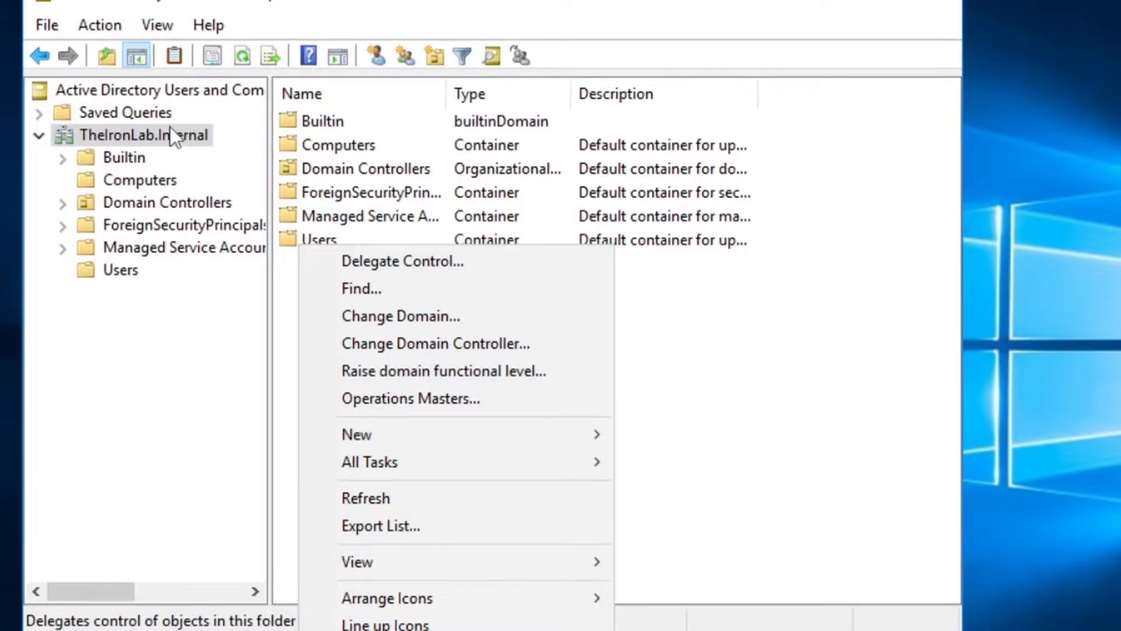
right_click(122, 132)
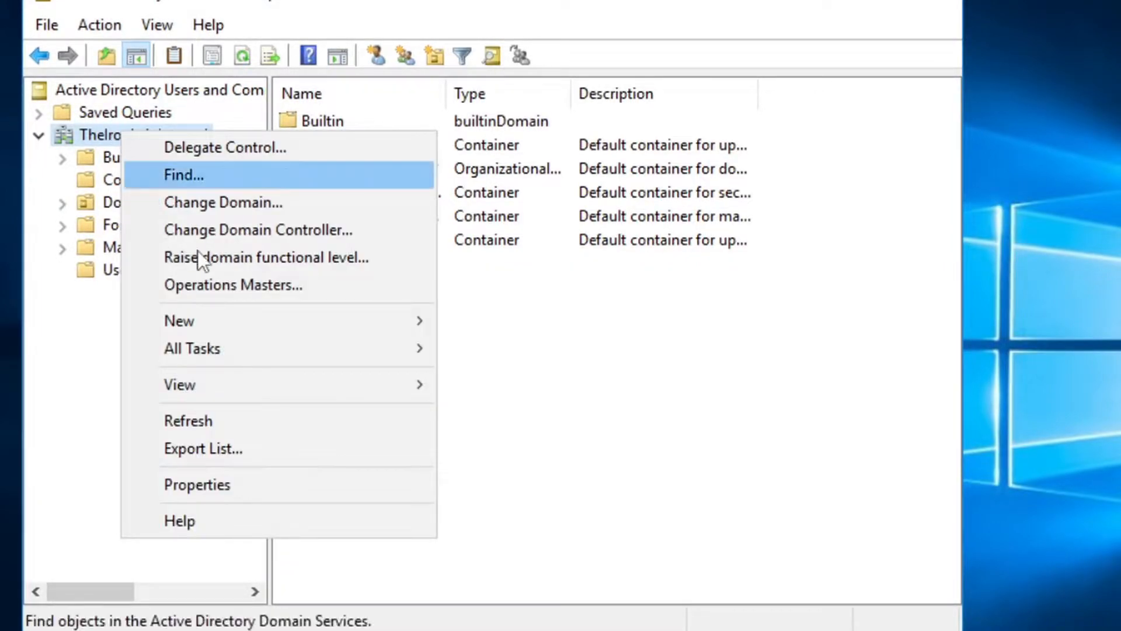
mouse_move(229, 316)
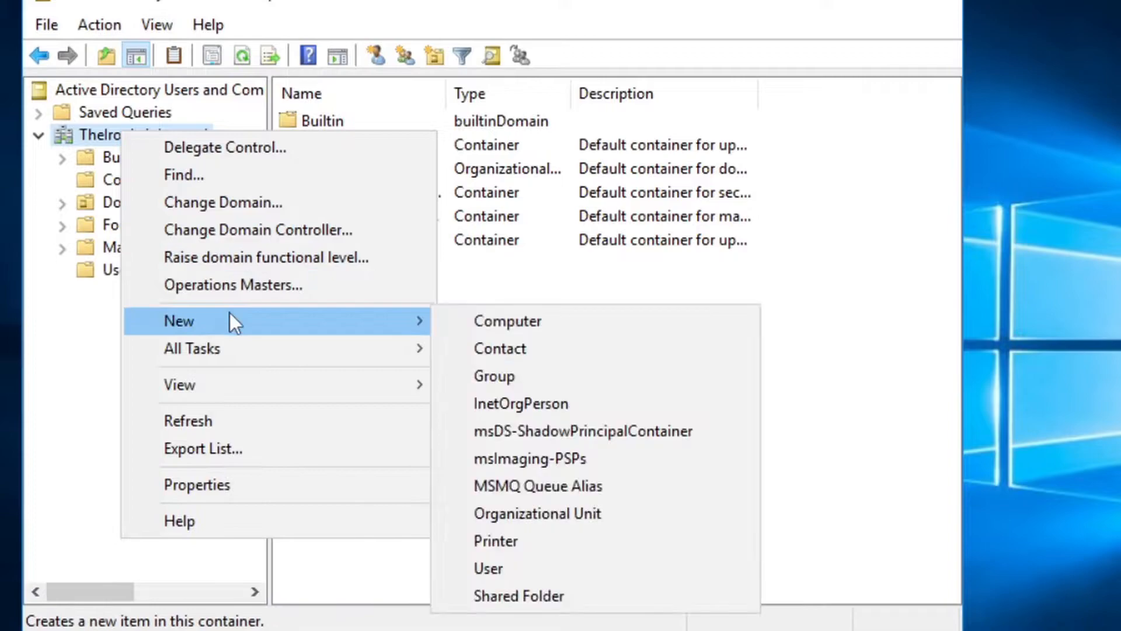
left_click(572, 515)
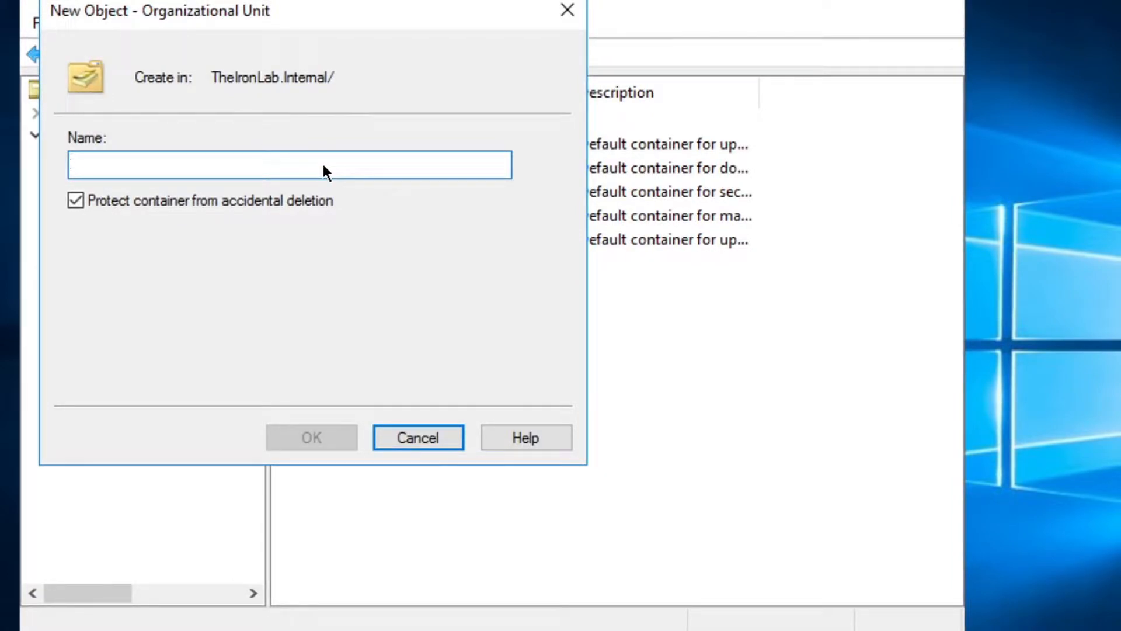
type("IronLabDomain")
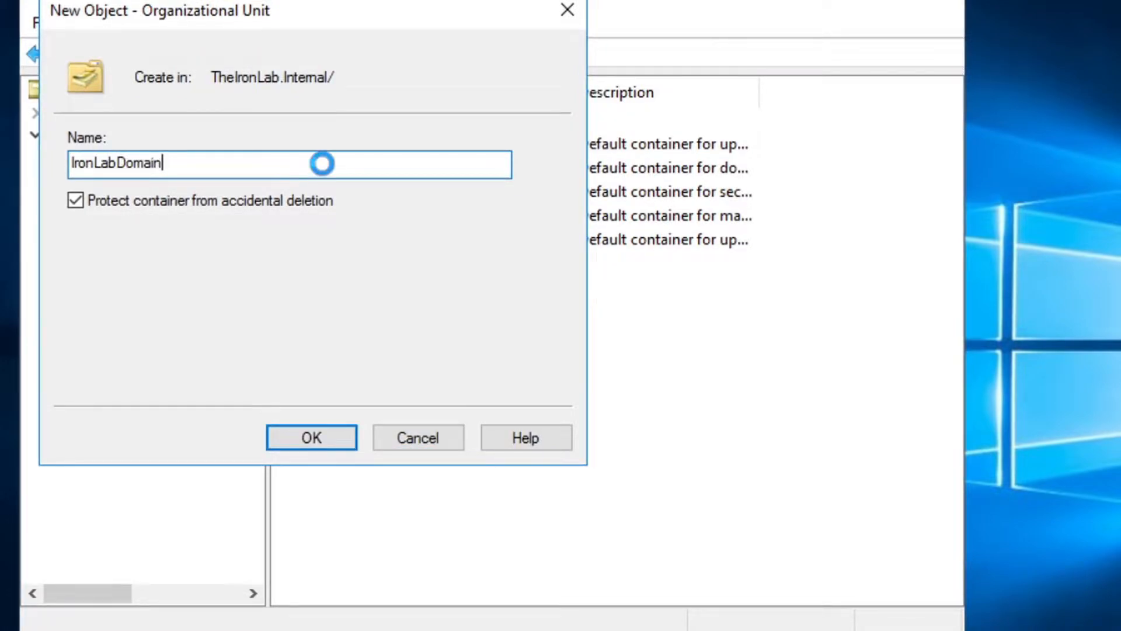
key("Return")
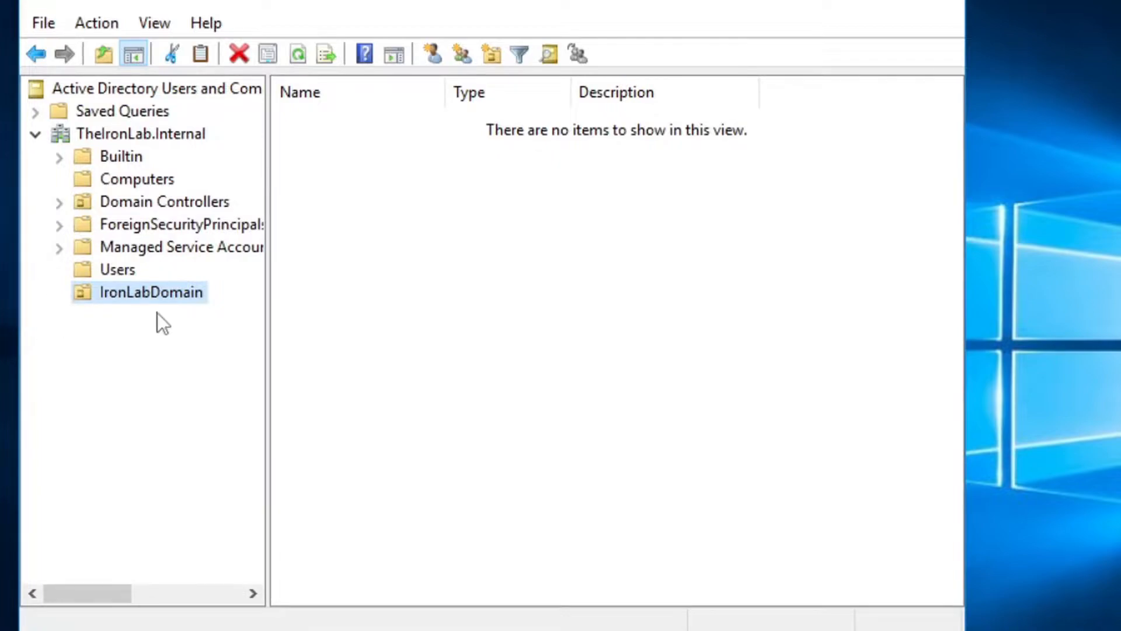
Add a Computers organizational unit inside IronLabDomain
right_click(146, 293)
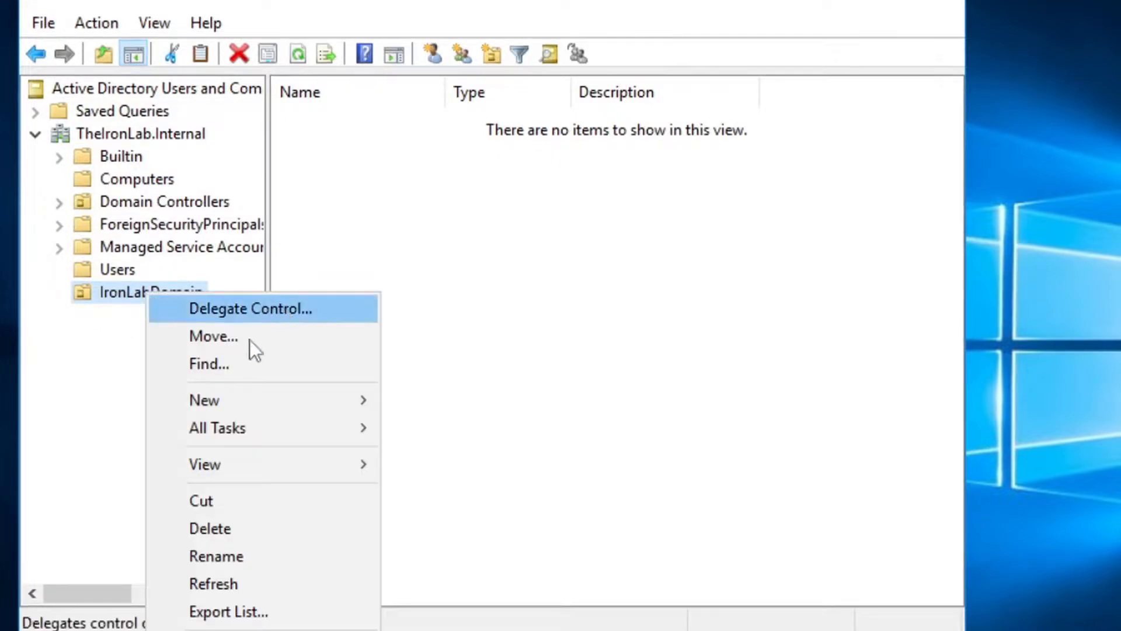
mouse_move(276, 398)
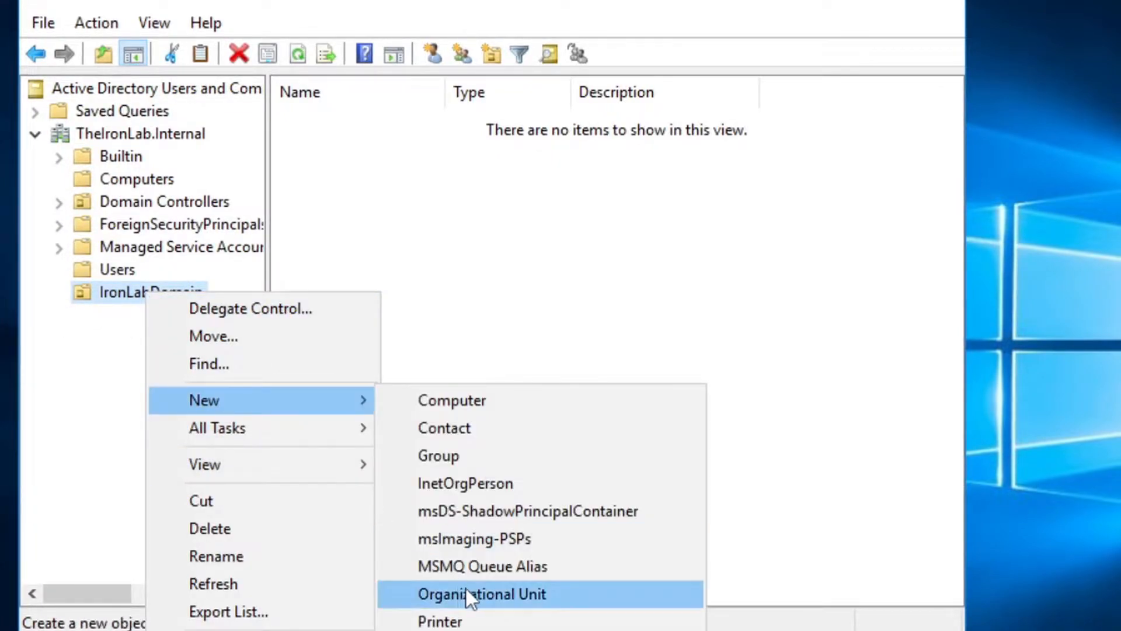
left_click(484, 595)
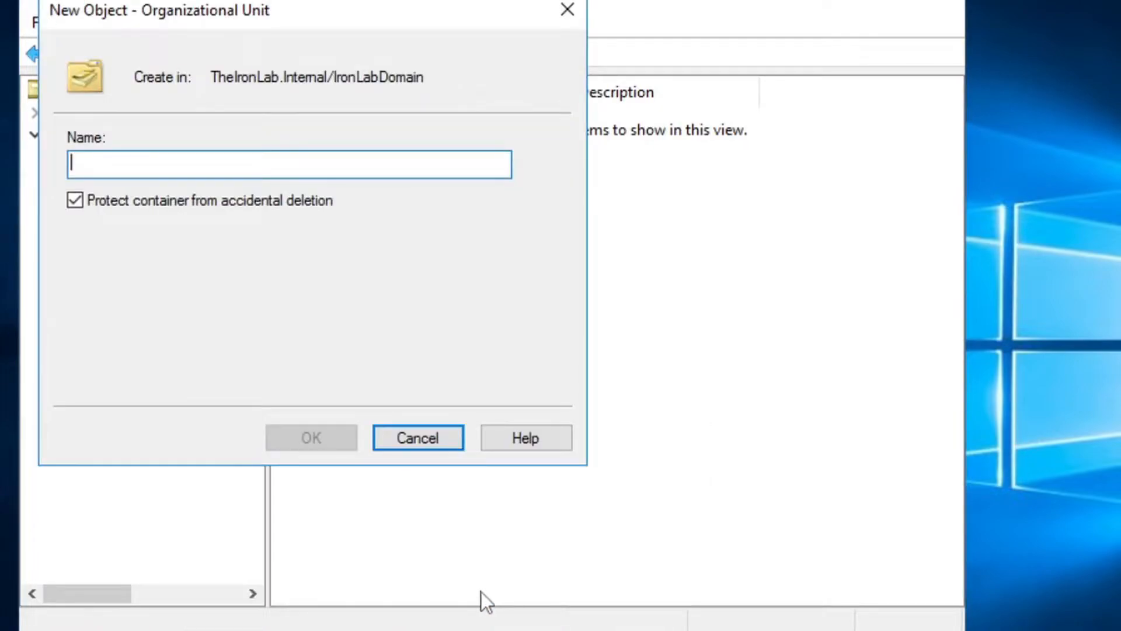
type("Computers")
key("Return")
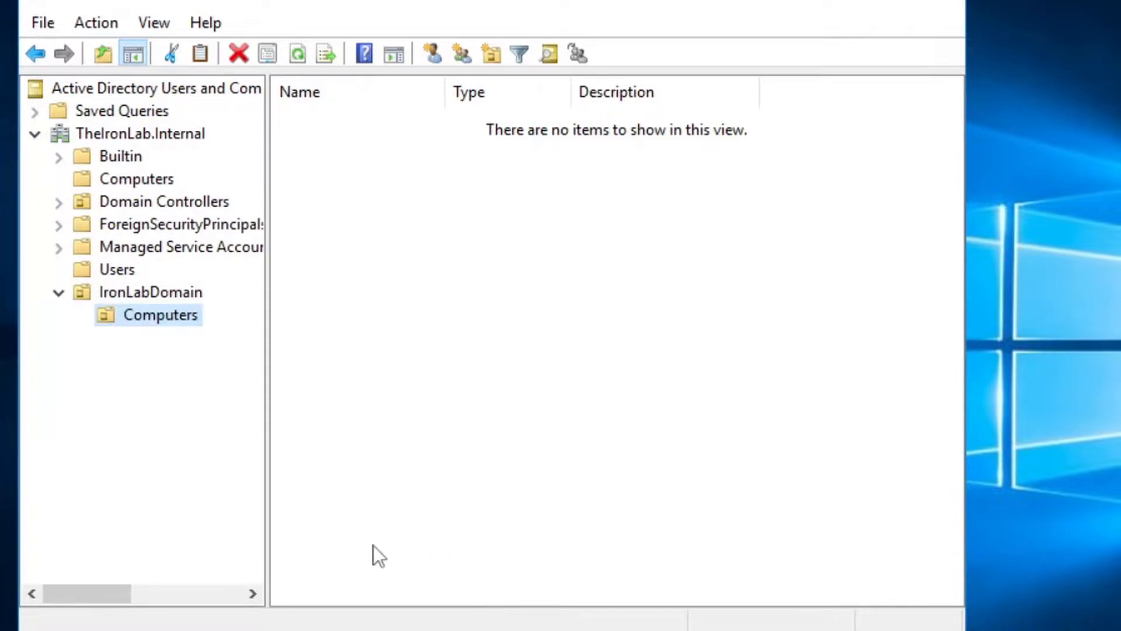
Add a Users organizational unit inside IronLabDomain
right_click(155, 293)
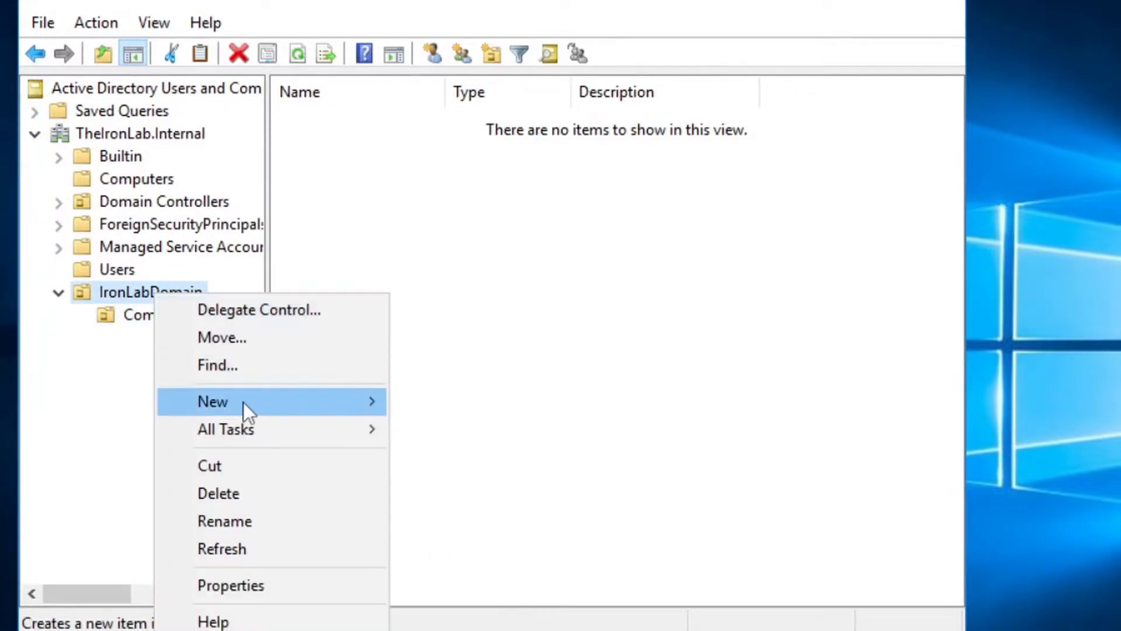
mouse_move(254, 397)
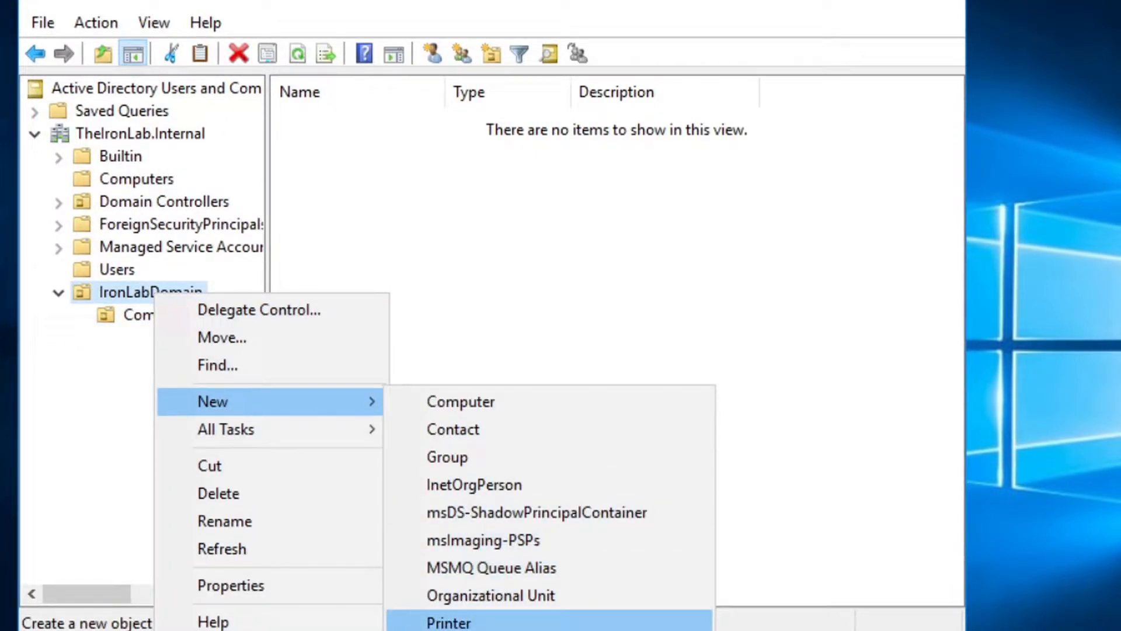
left_click(506, 599)
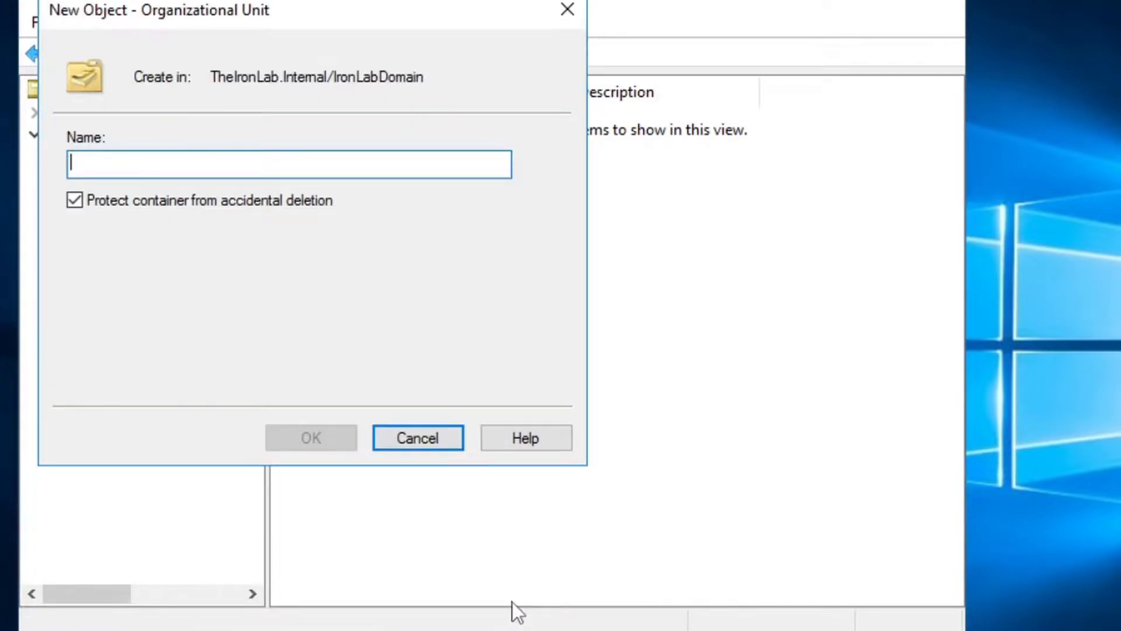
type("Users")
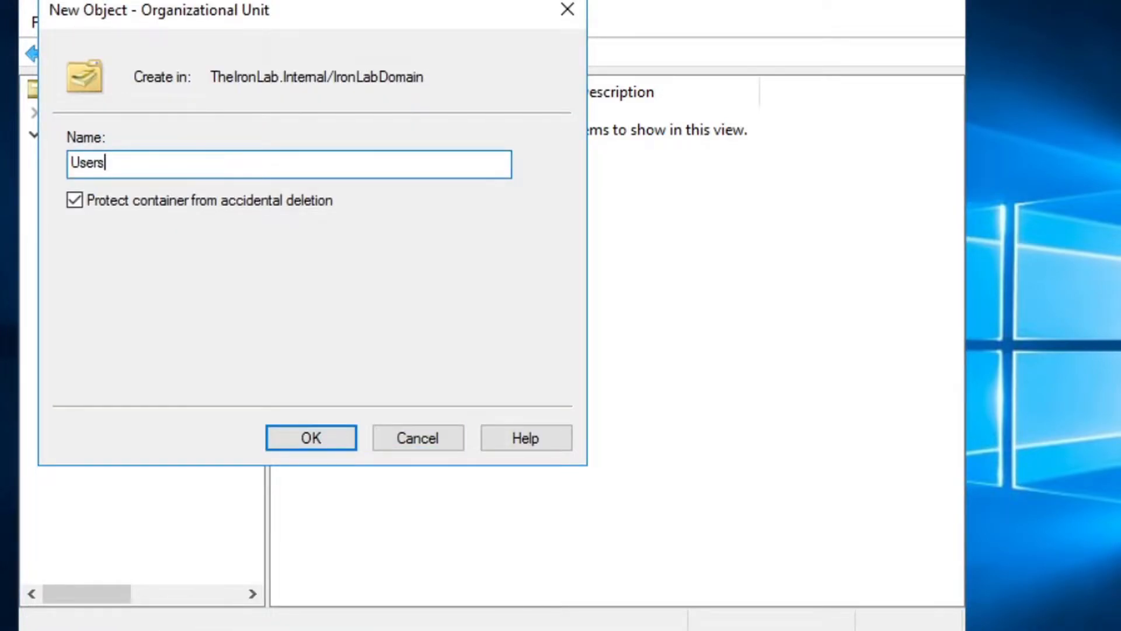
key("Return")
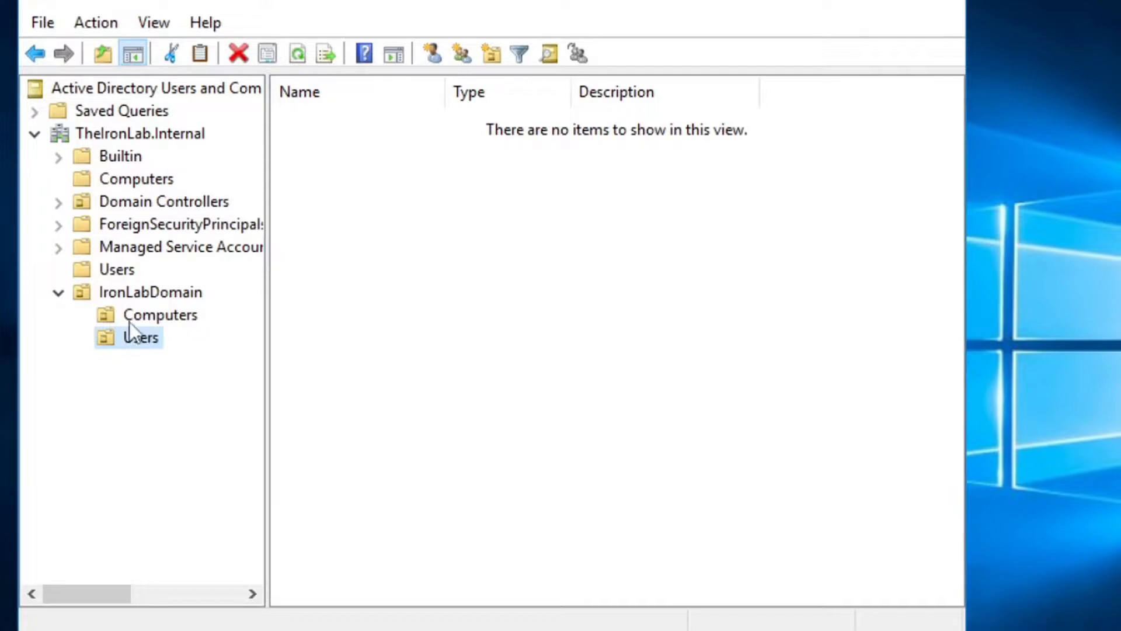
Create an Administrators organizational unit inside the Users OU
right_click(146, 342)
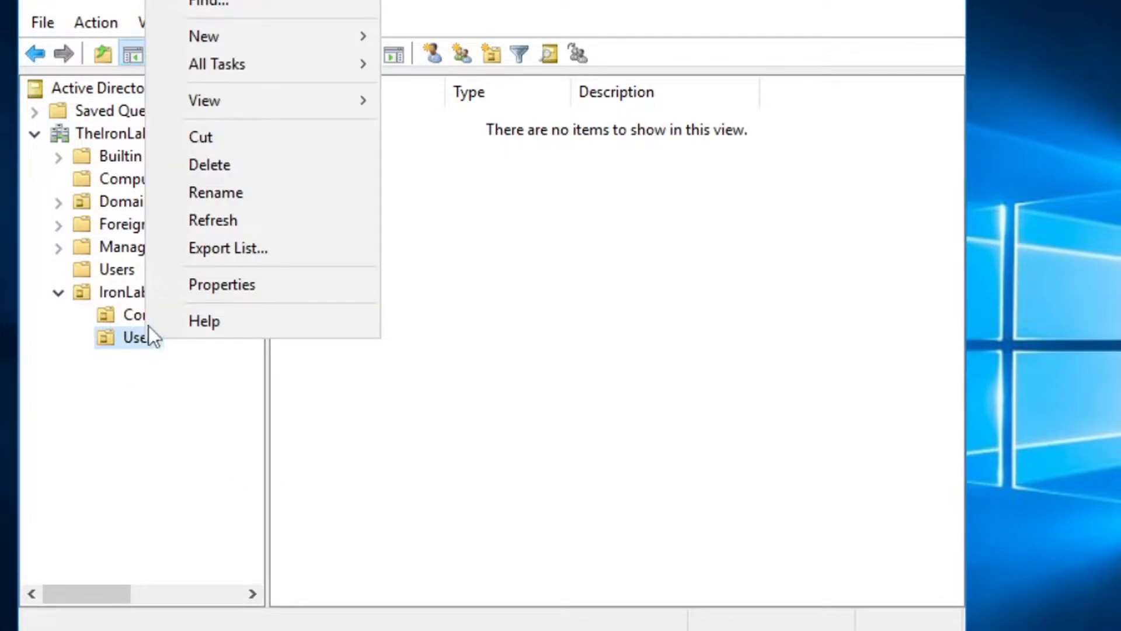
mouse_move(335, 88)
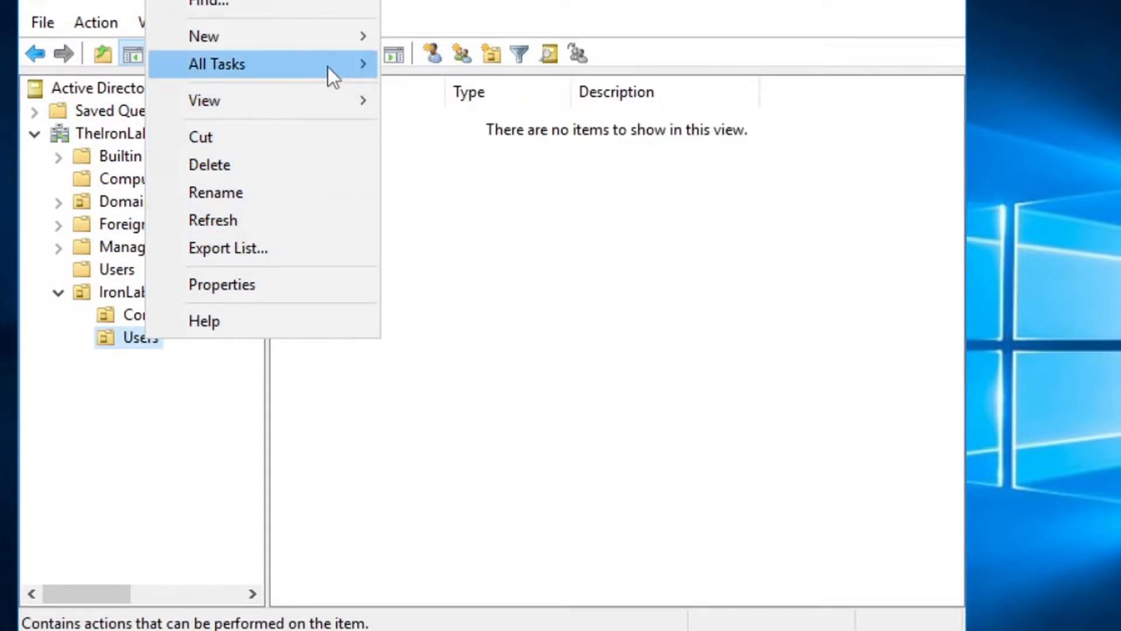
mouse_move(318, 47)
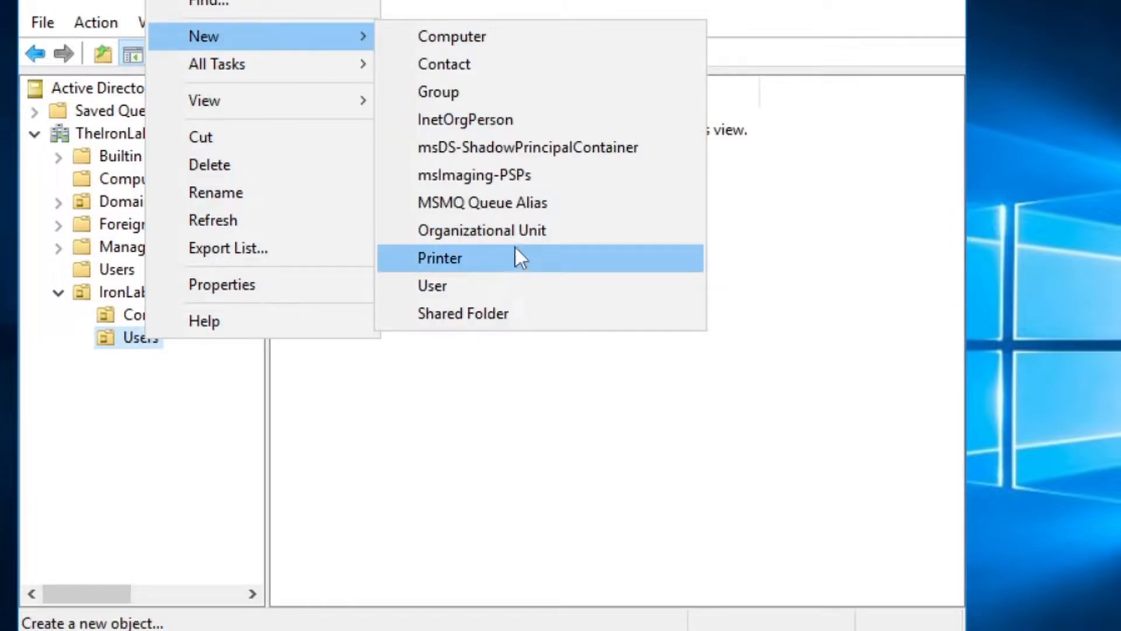
left_click(530, 230)
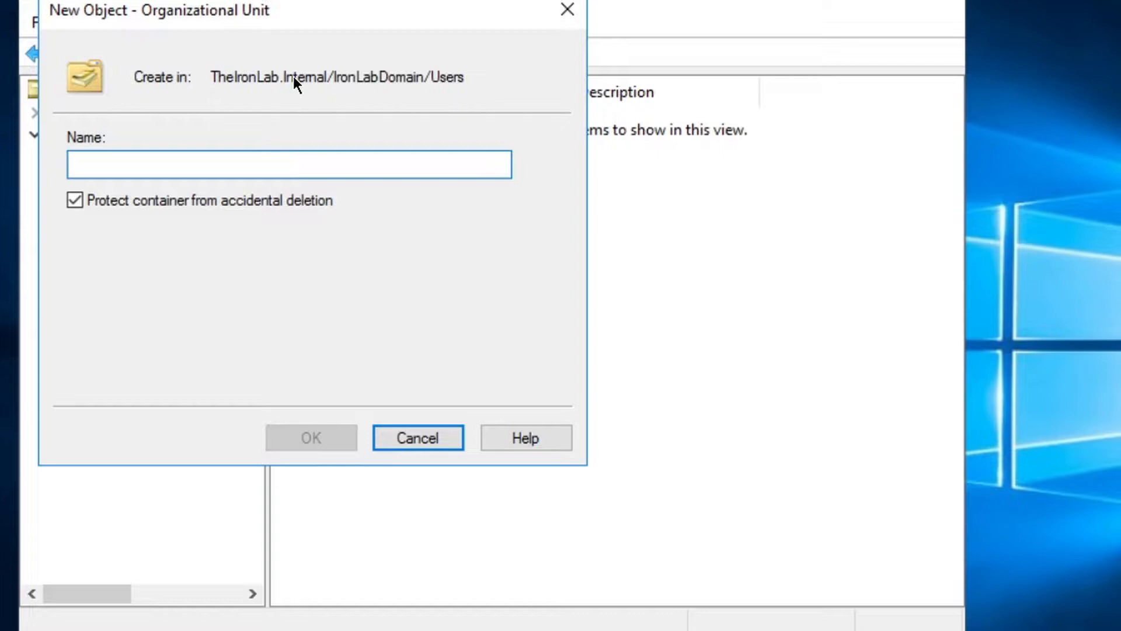
type("A")
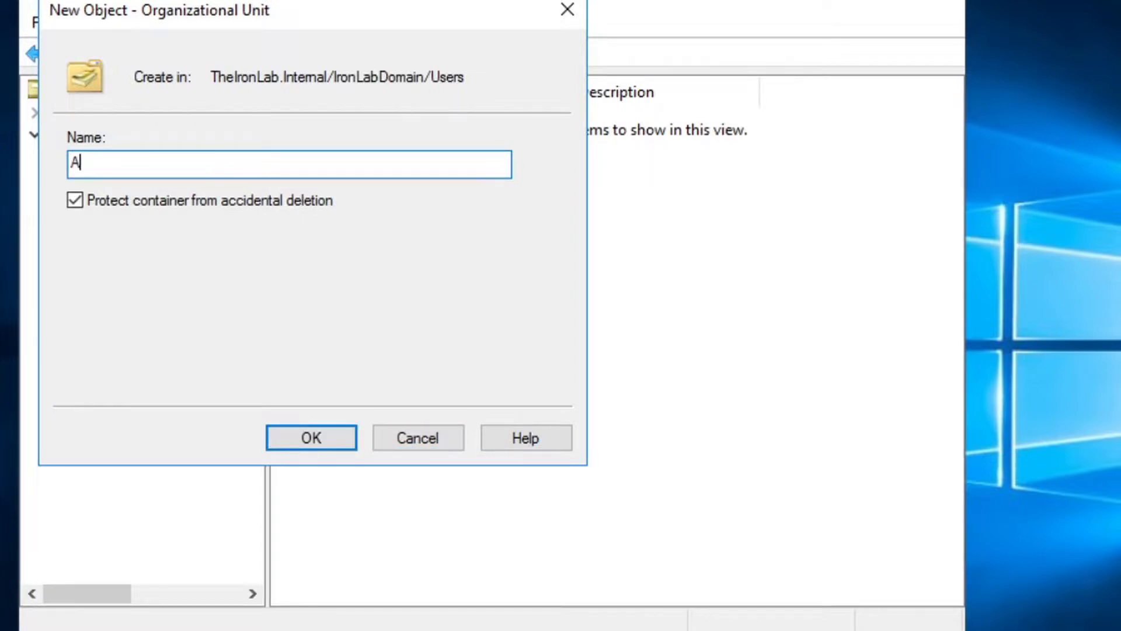
key("BackSpace")
type("Administrators")
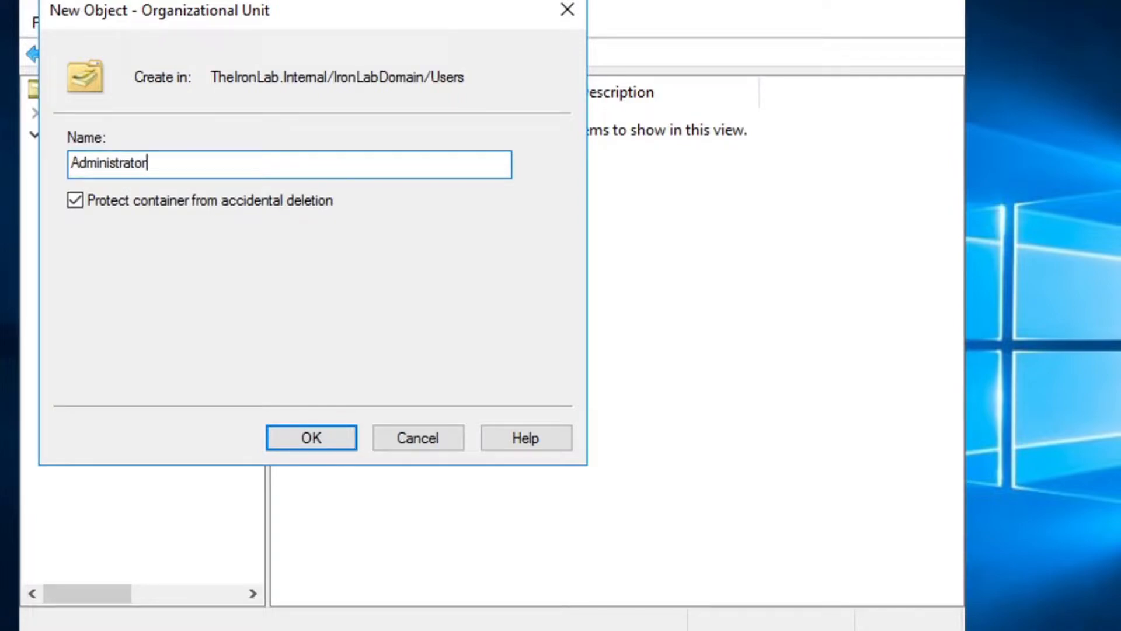
key("Return")
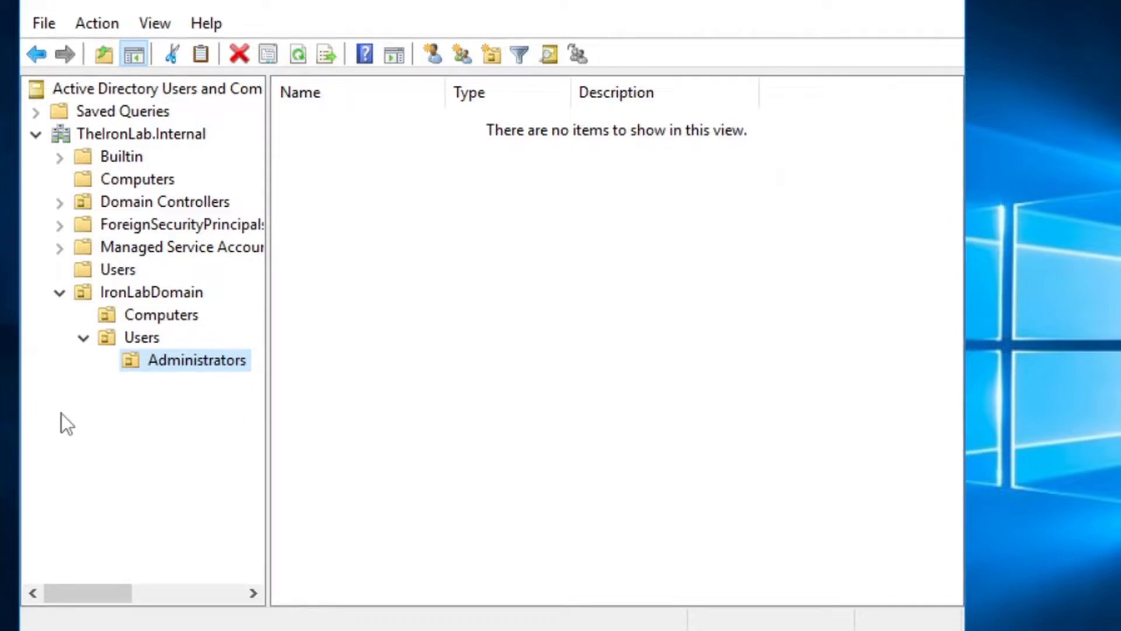
Create a Staff Members organizational unit inside the Users OU
left_click(149, 326)
right_click(149, 327)
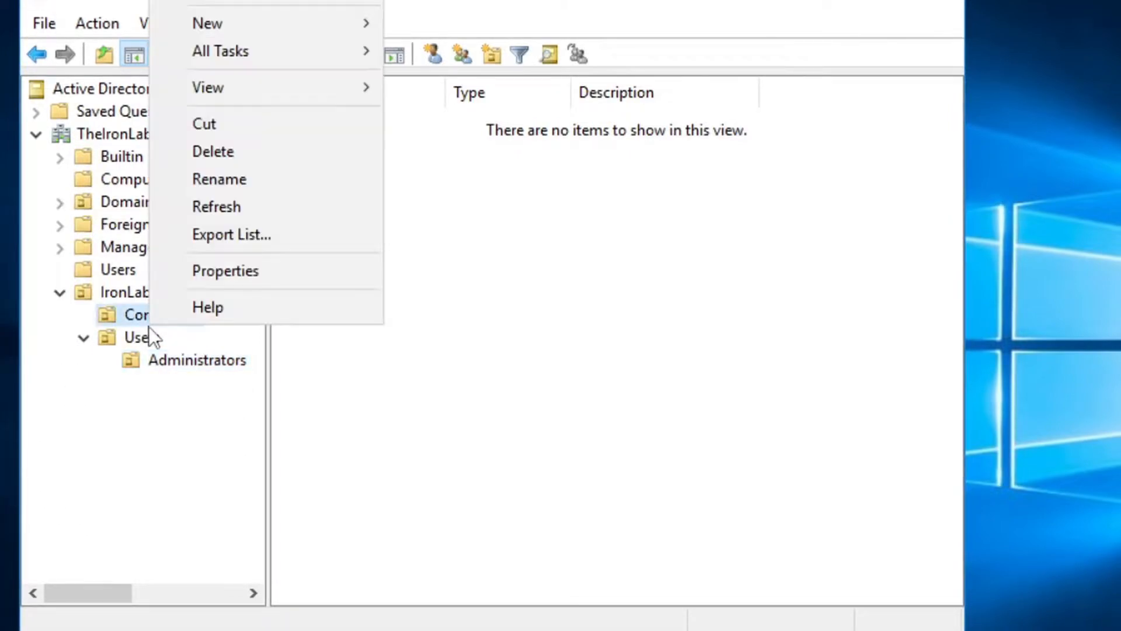
left_click(114, 334)
right_click(114, 334)
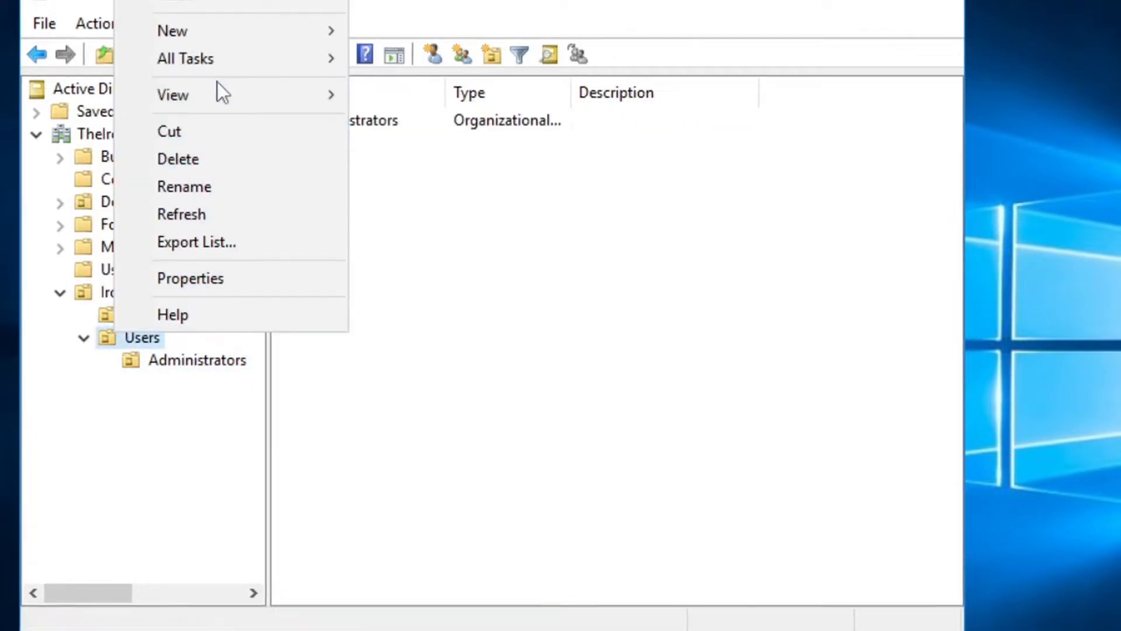
mouse_move(295, 30)
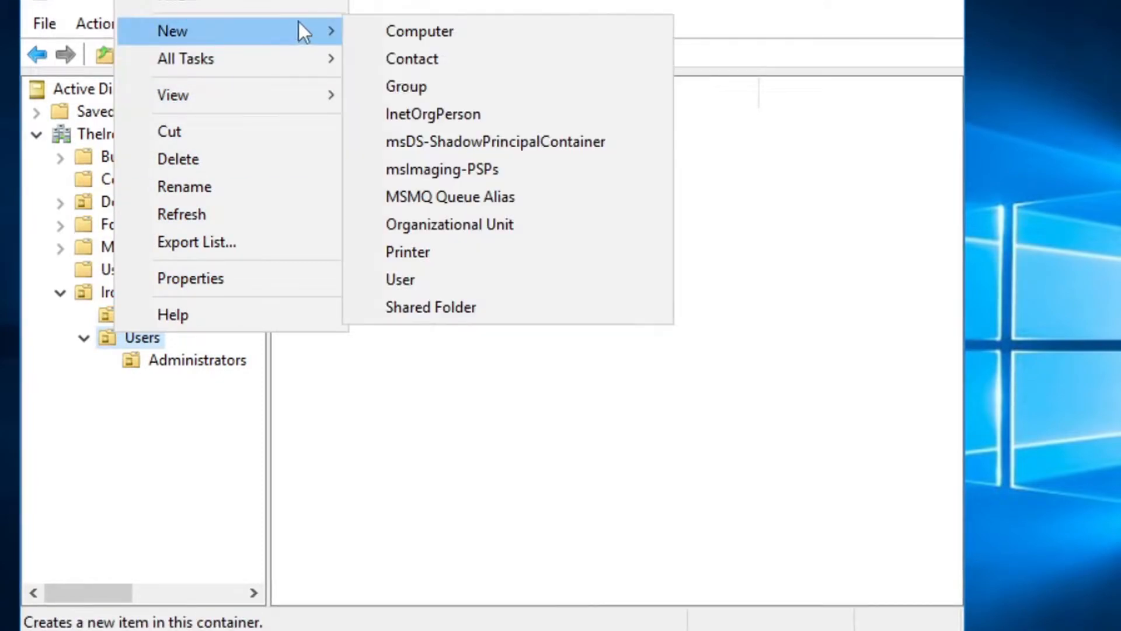
left_click(472, 234)
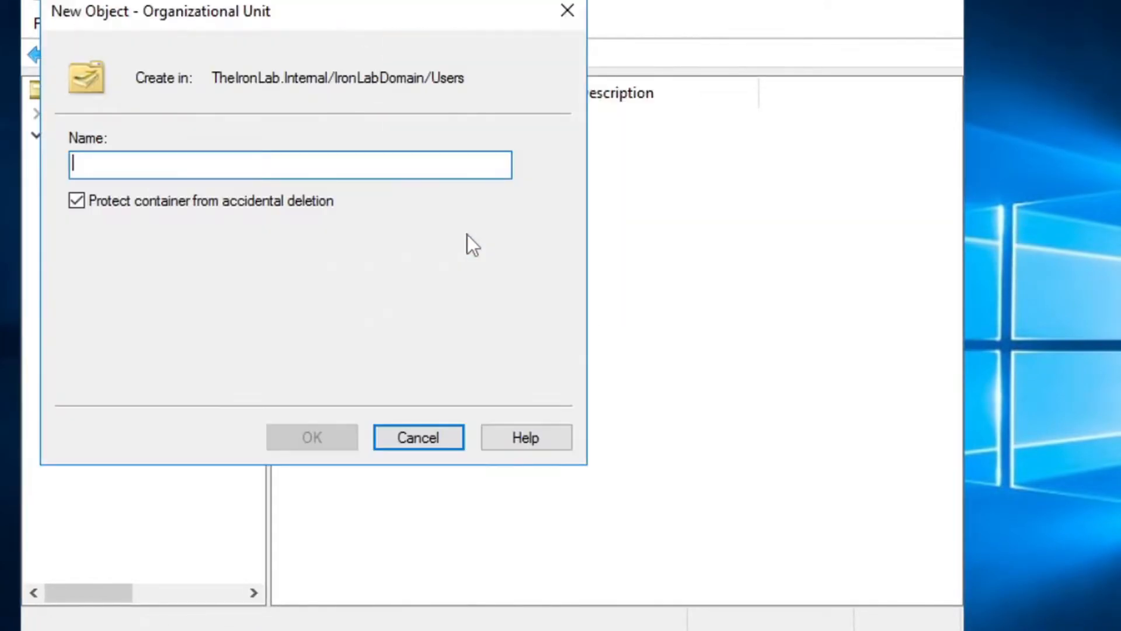
type("Sta")
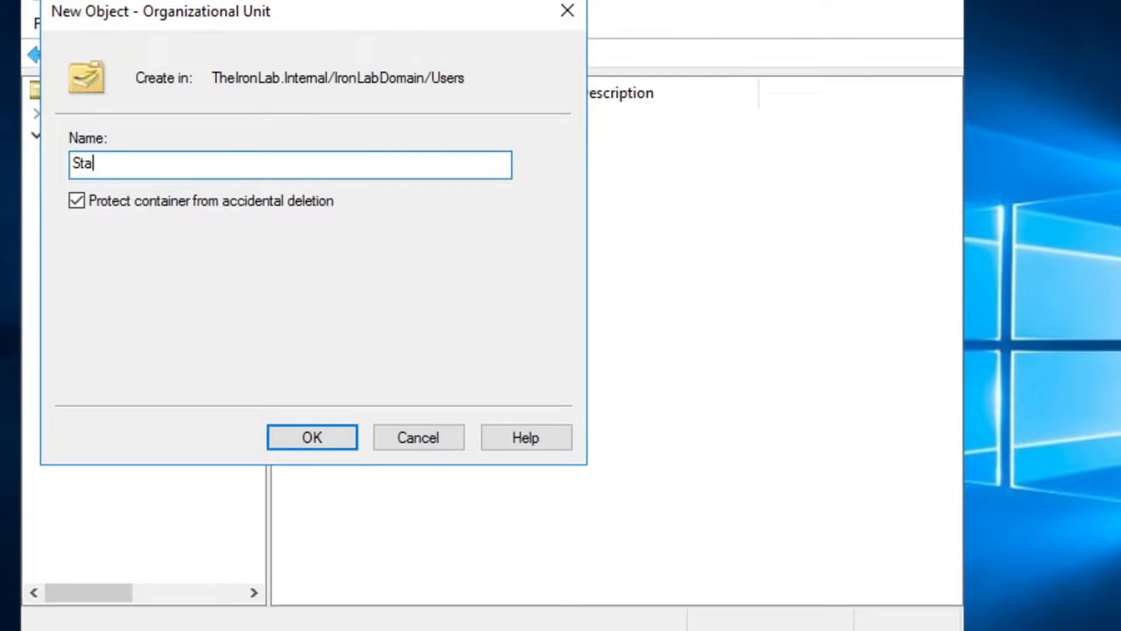
type("f")
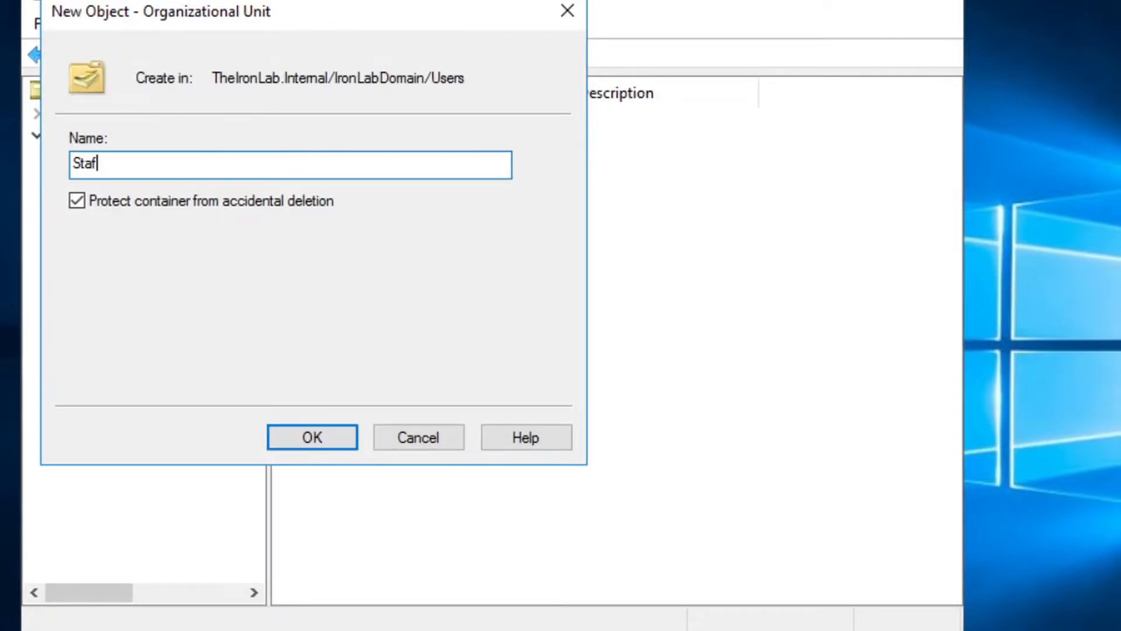
type("f Members")
key("Return")
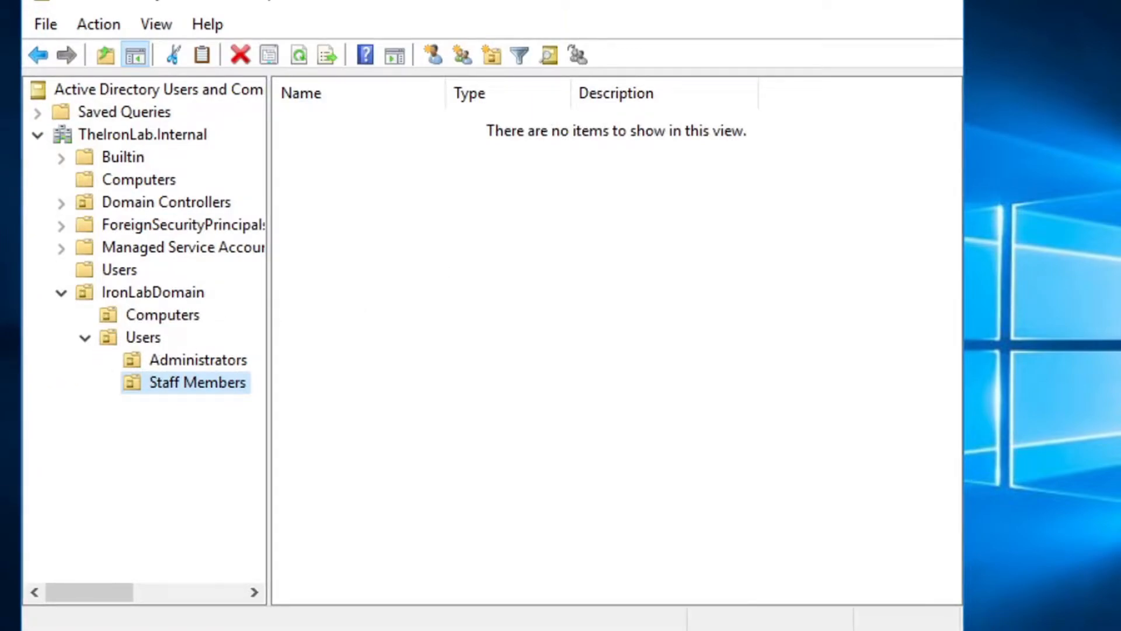
Create a Students organizational unit inside the Users OU
right_click(126, 336)
mouse_move(243, 442)
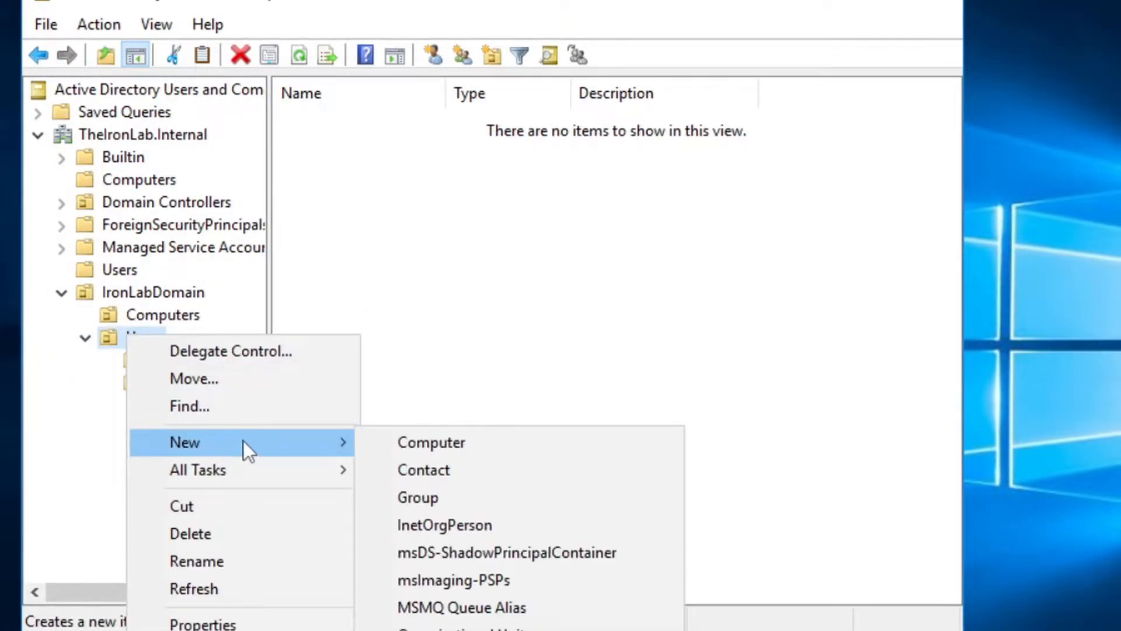
left_click(462, 627)
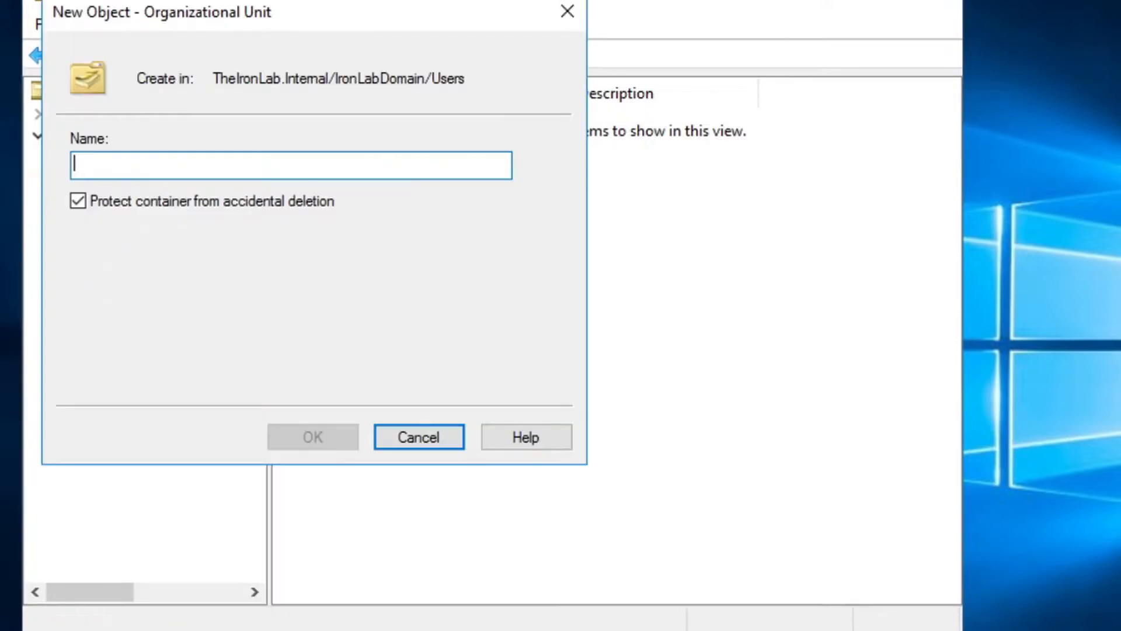
type("Students")
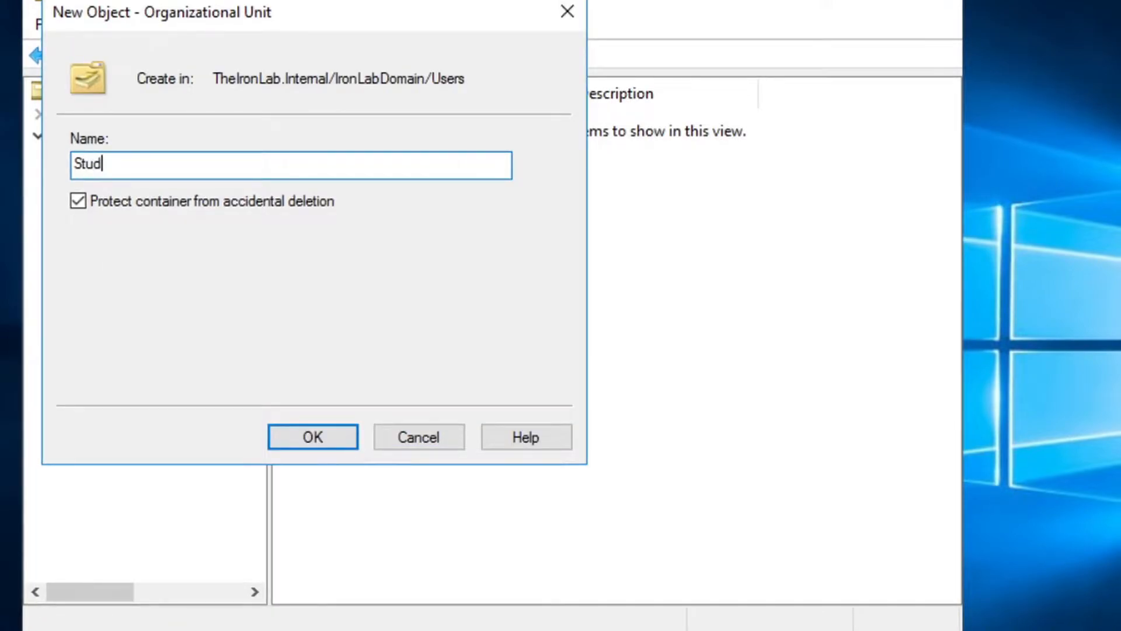
key("Return")
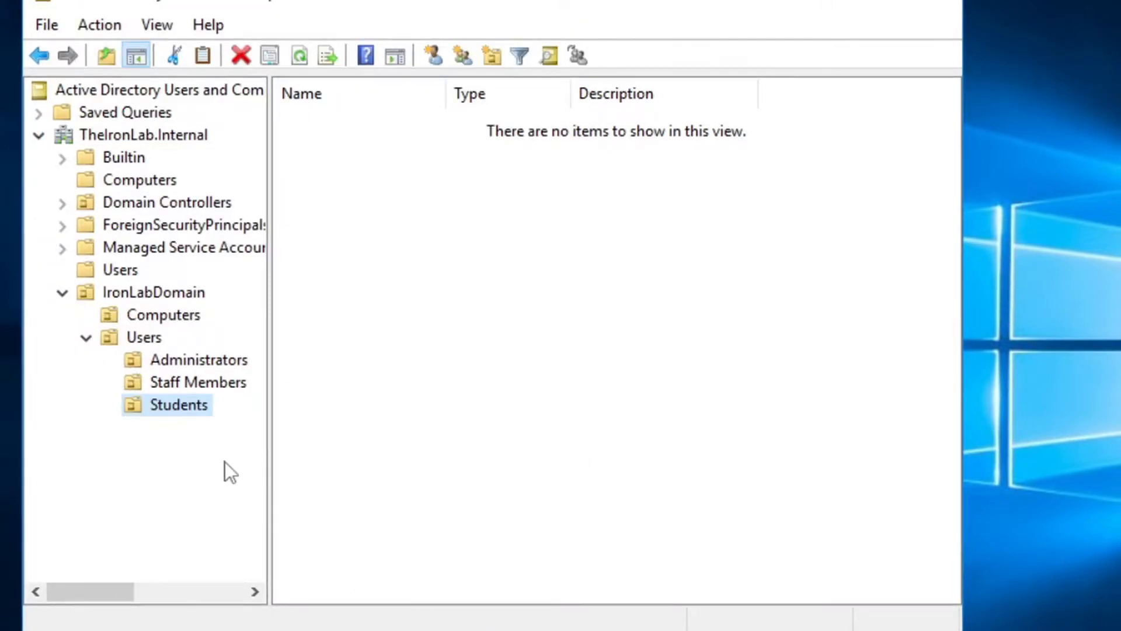
Browse the new Administrators, Staff Members and Students OUs, ending in Administrators
left_click(212, 359)
left_click(219, 374)
left_click(183, 401)
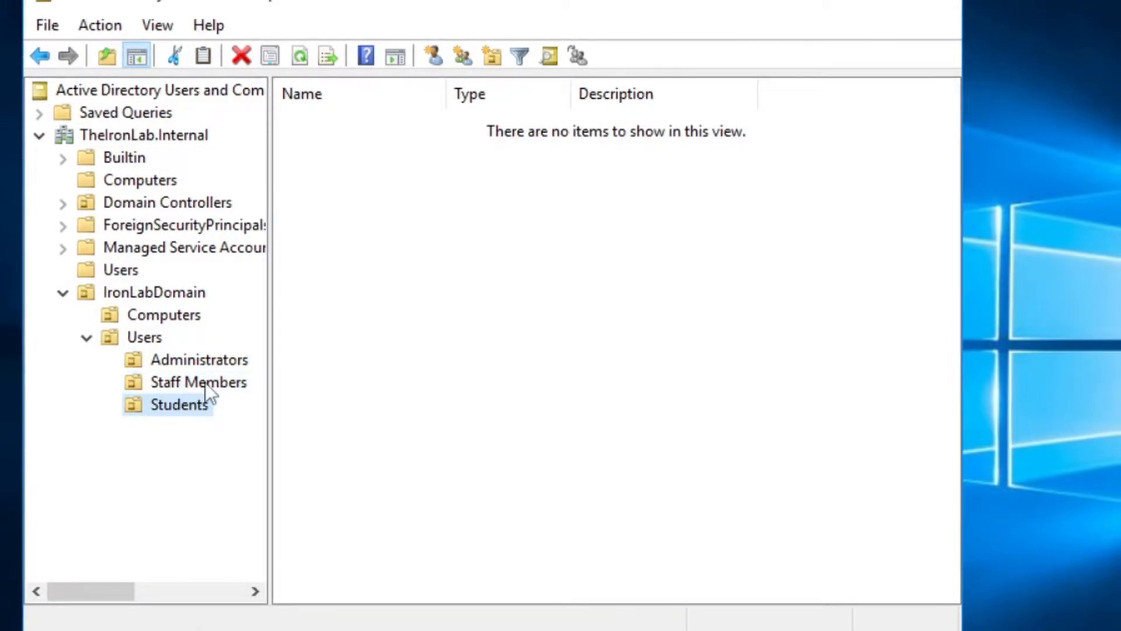
left_click(205, 382)
left_click(213, 364)
left_click(205, 386)
left_click(205, 403)
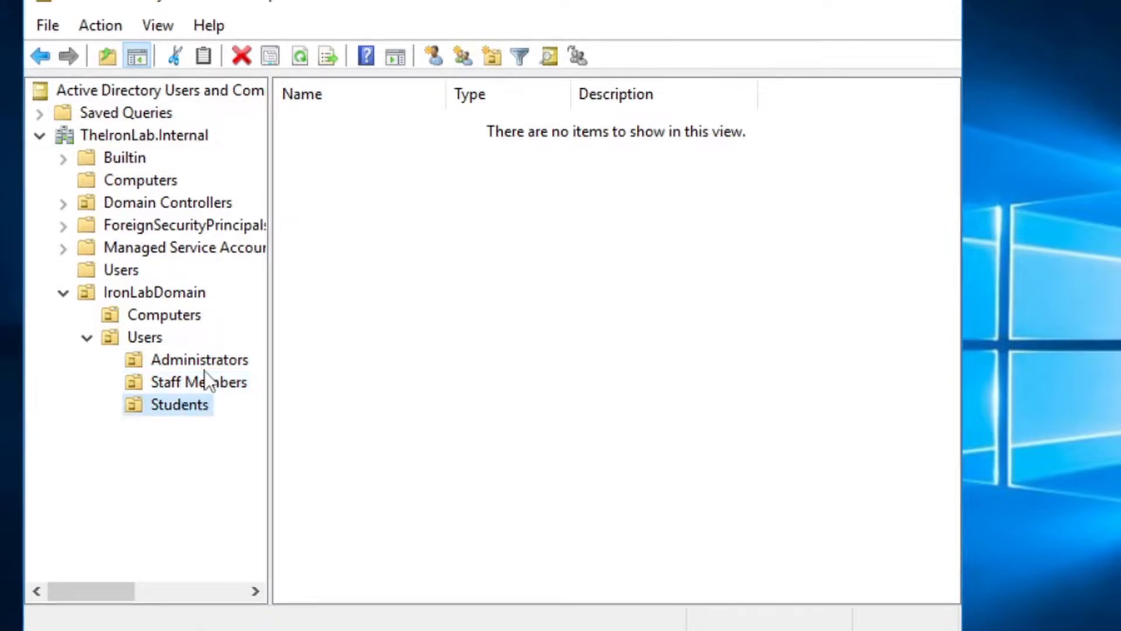
left_click(208, 359)
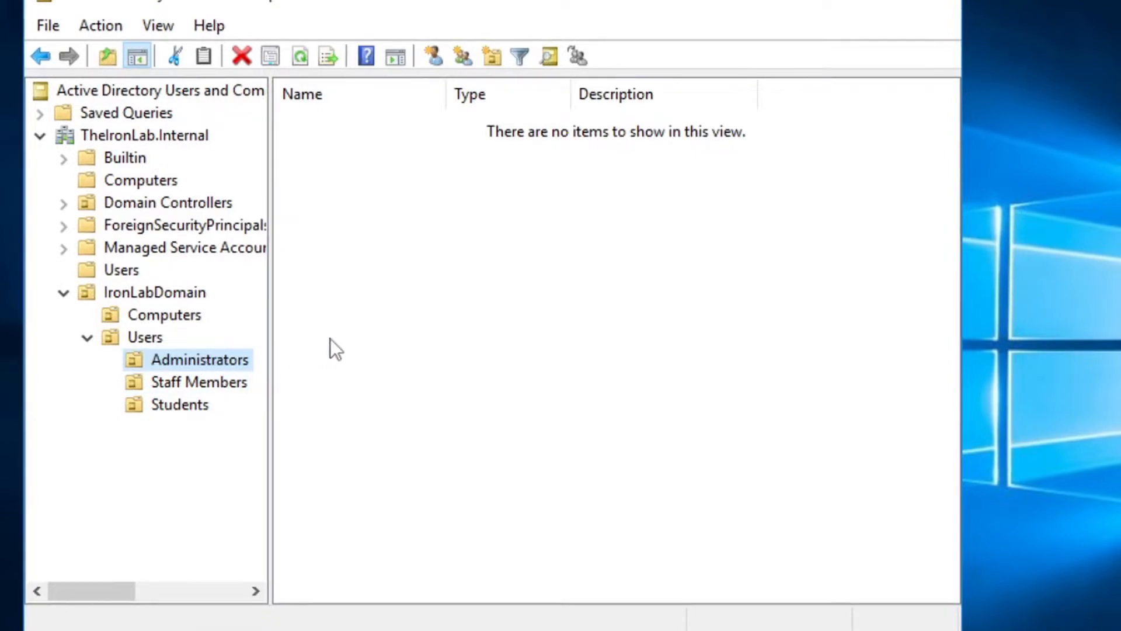
Create a global security group SysAdmins in the Administrators OU
right_click(384, 214)
mouse_move(514, 320)
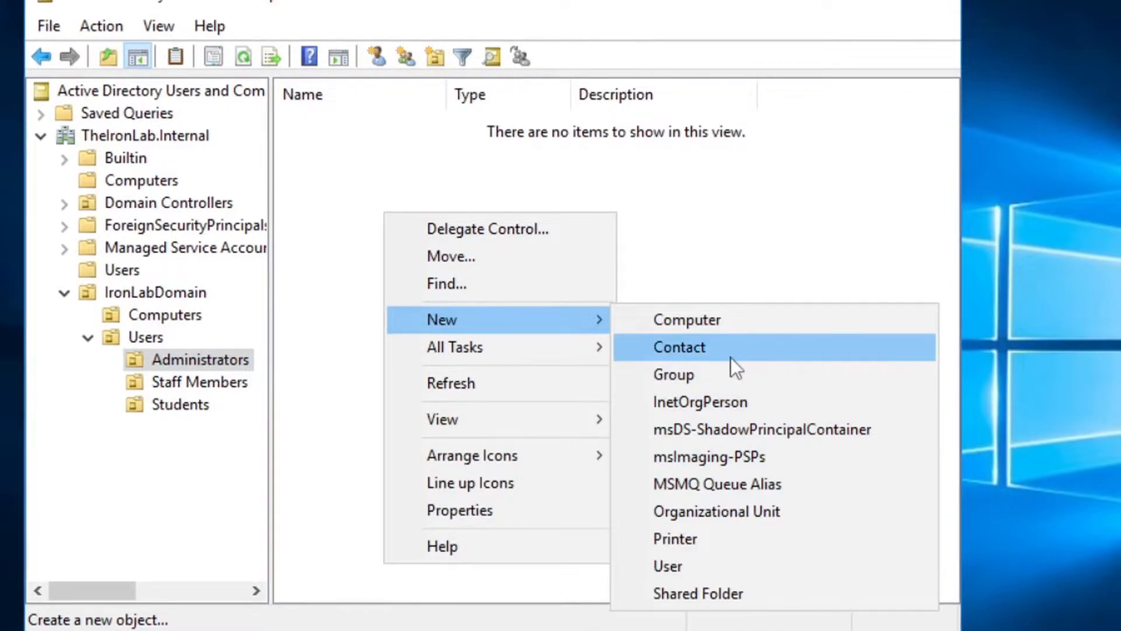
left_click(730, 374)
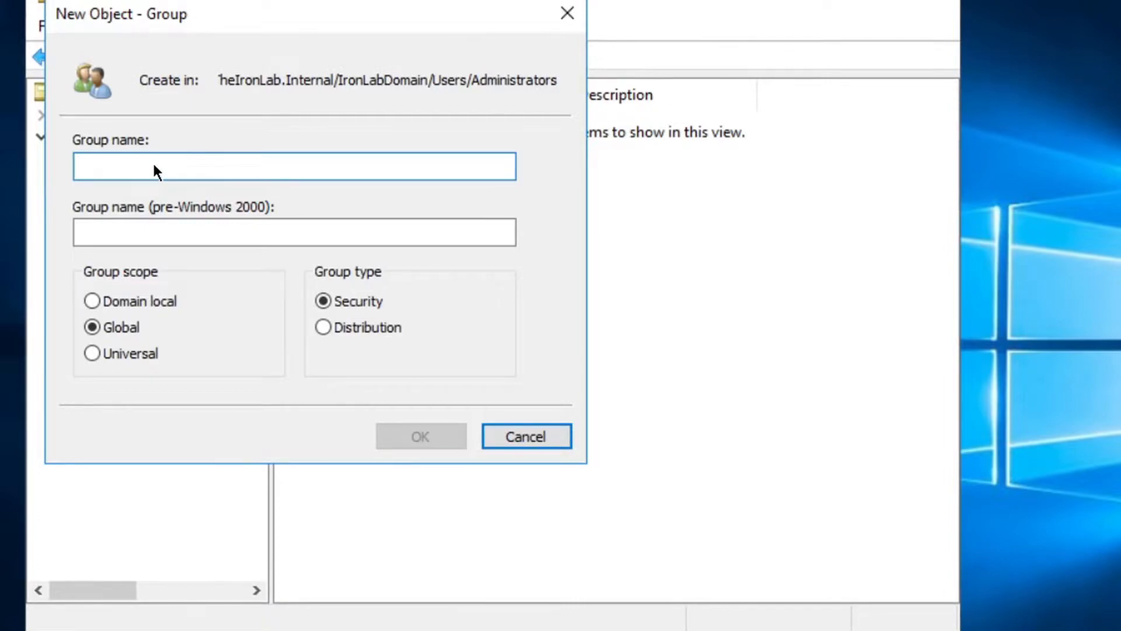
type("SysAdmins")
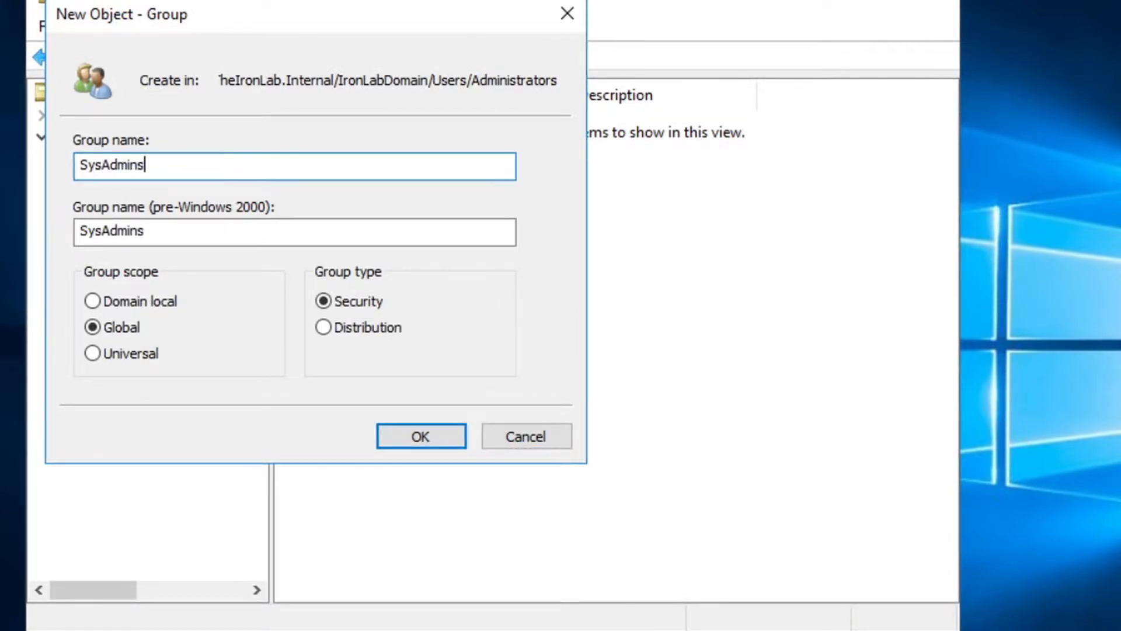
key("Return")
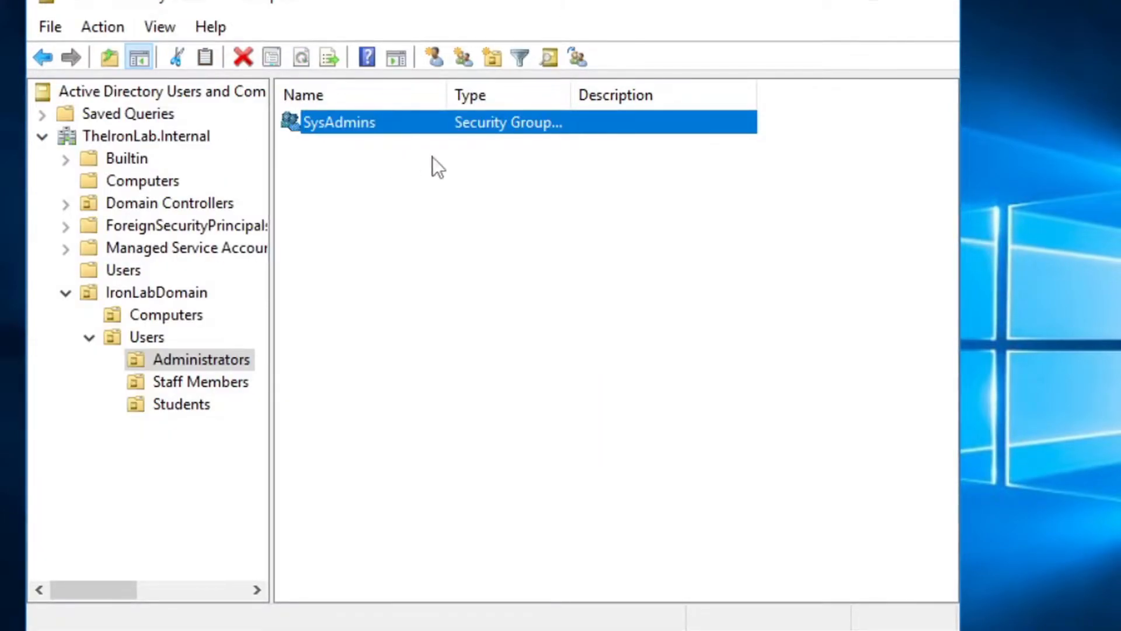
Create a global security group StaffMembers in the Staff Members OU
left_click(192, 379)
right_click(340, 211)
mouse_move(468, 307)
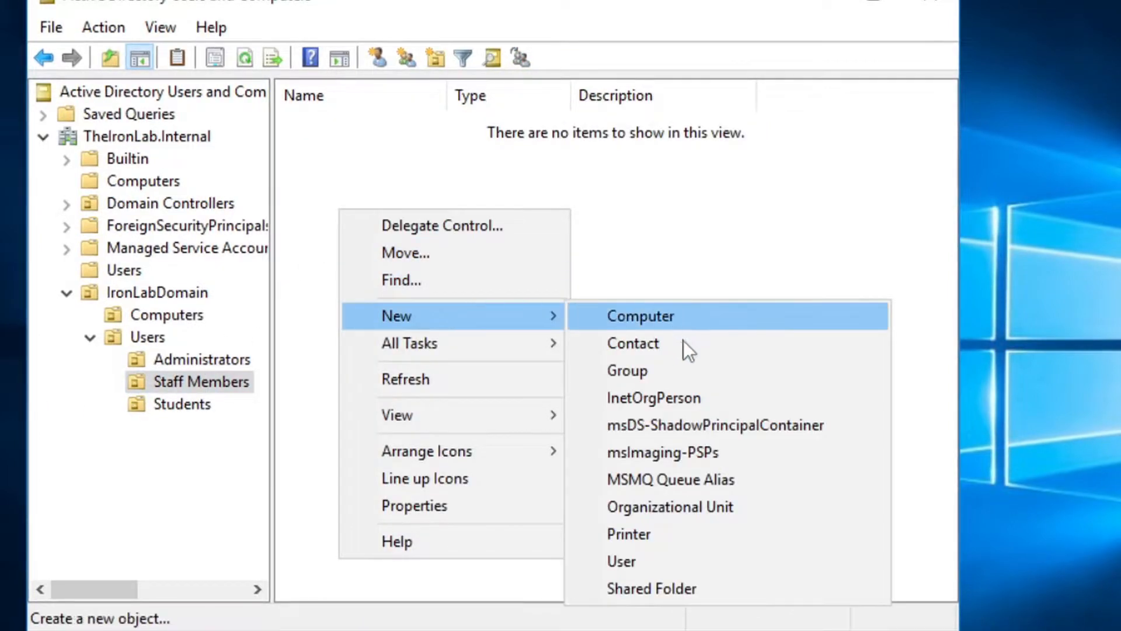
left_click(691, 378)
type("StaffM")
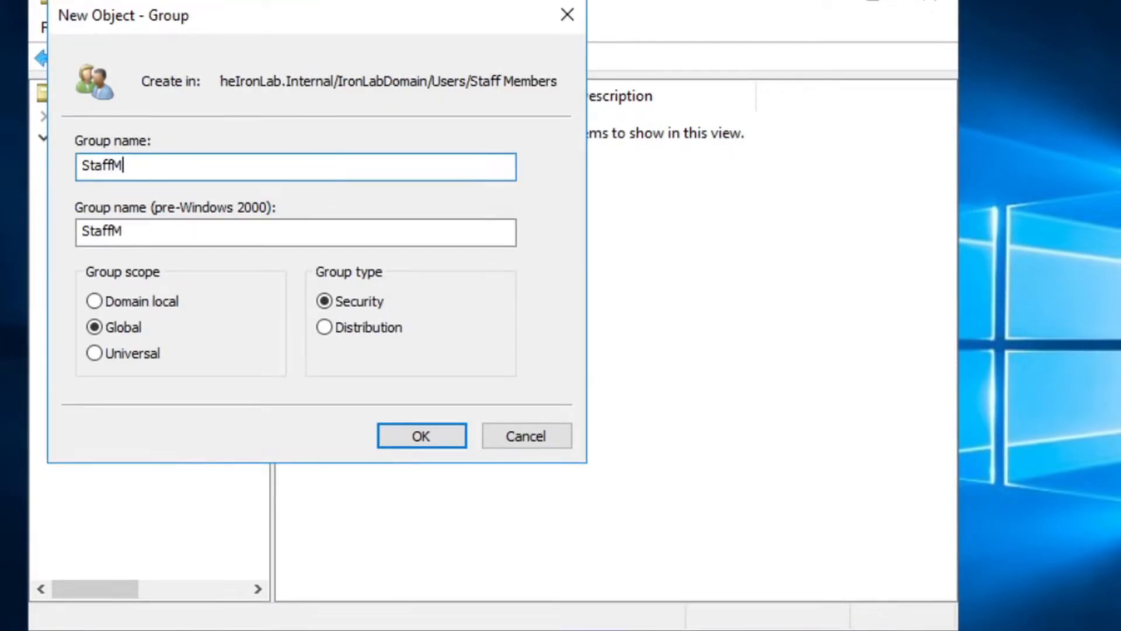
type("embers")
key("Return")
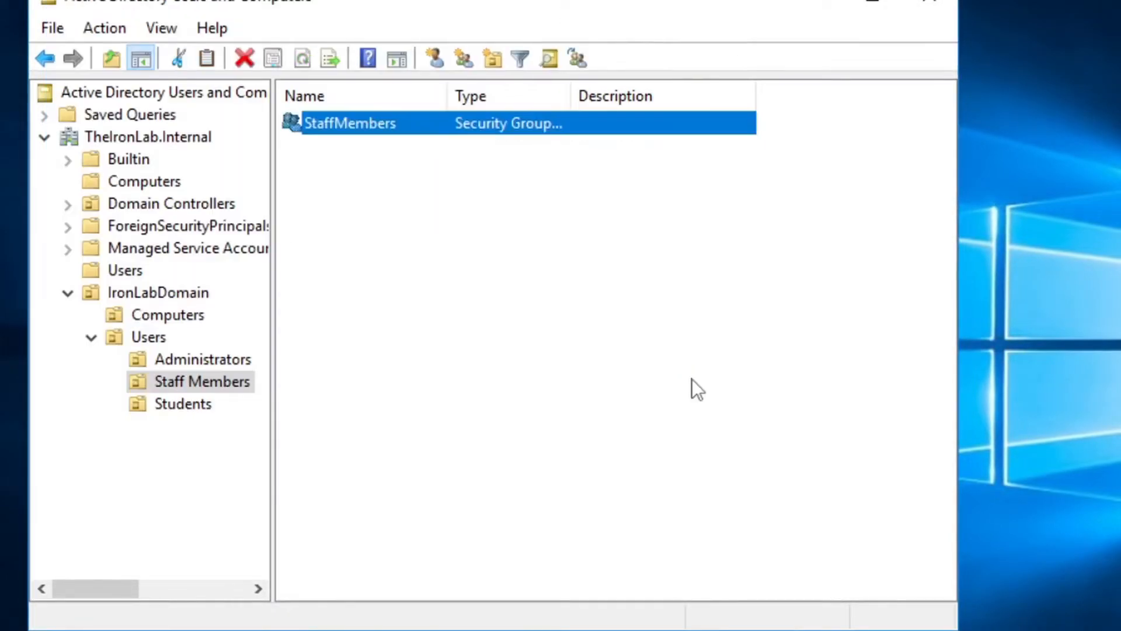
left_click(670, 359)
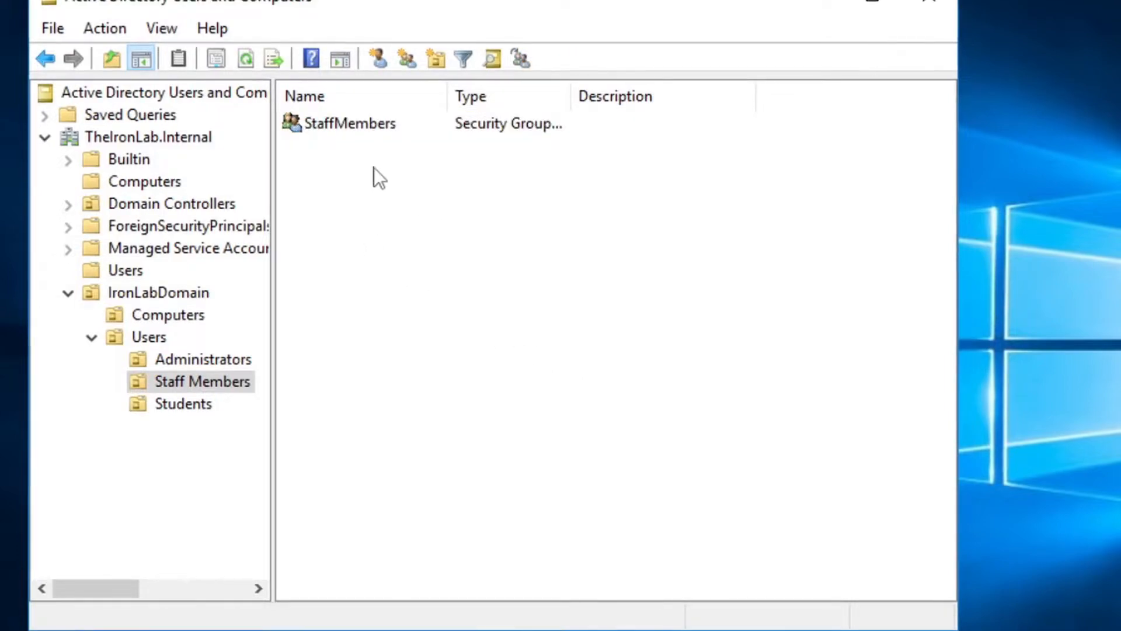
Create a global security group Students in the Students OU
left_click(213, 397)
right_click(367, 240)
mouse_move(503, 353)
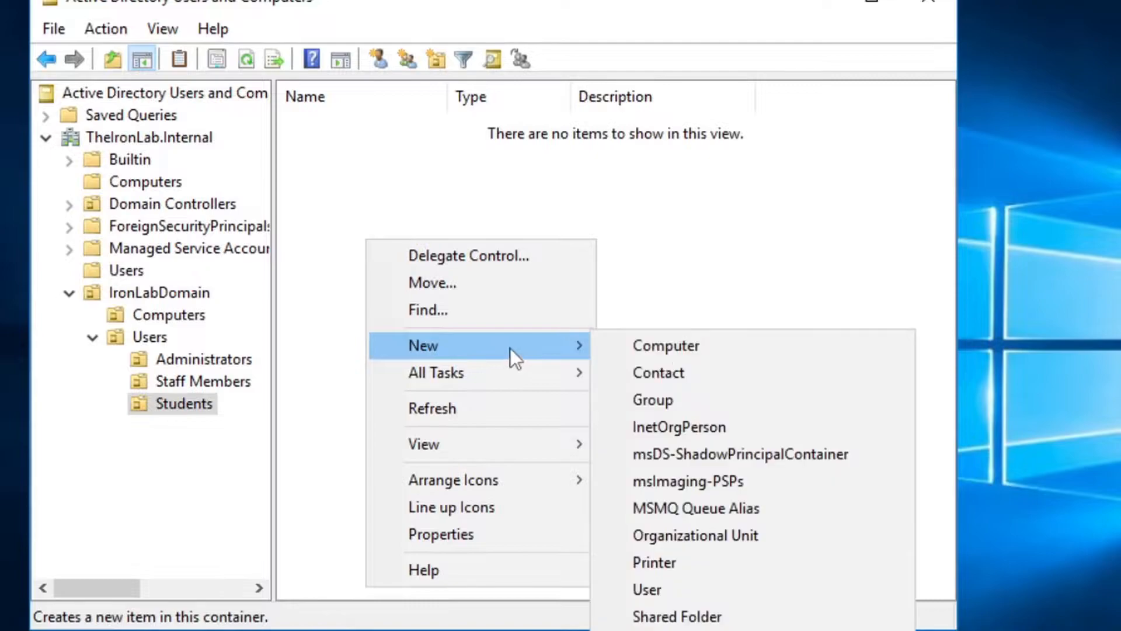
left_click(696, 408)
type("Stu")
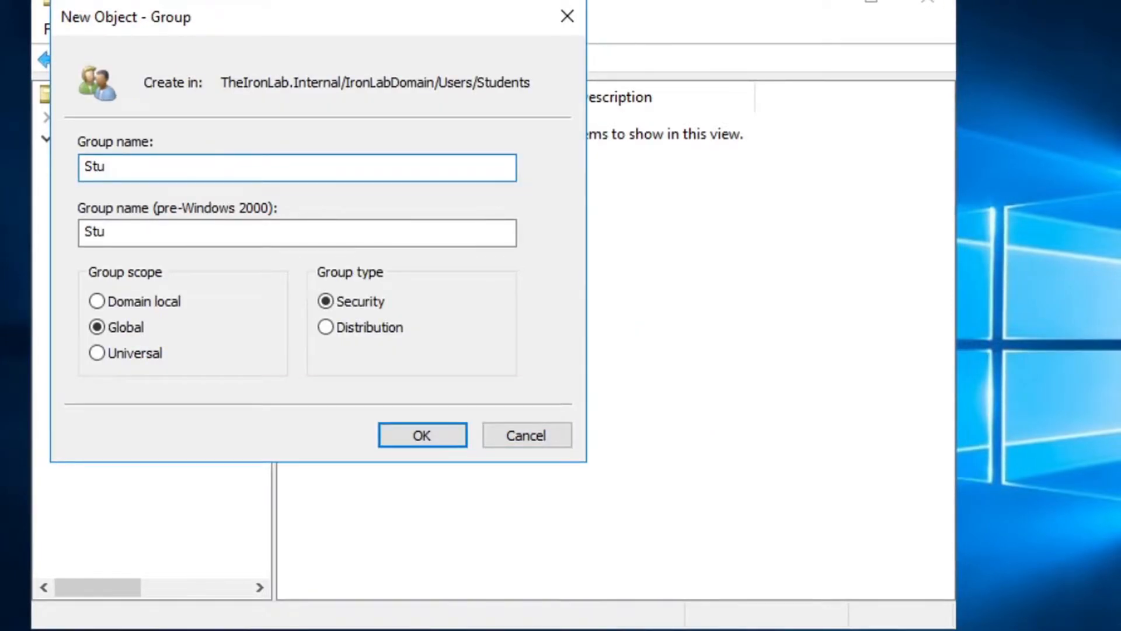
type("dents")
key("Return")
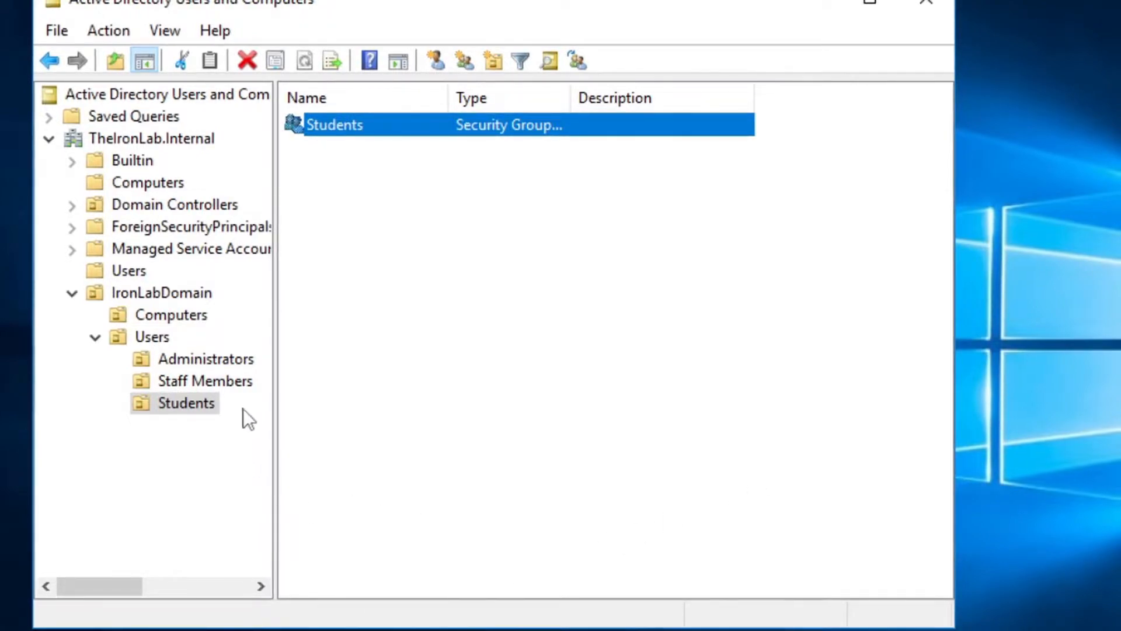
key("Up")
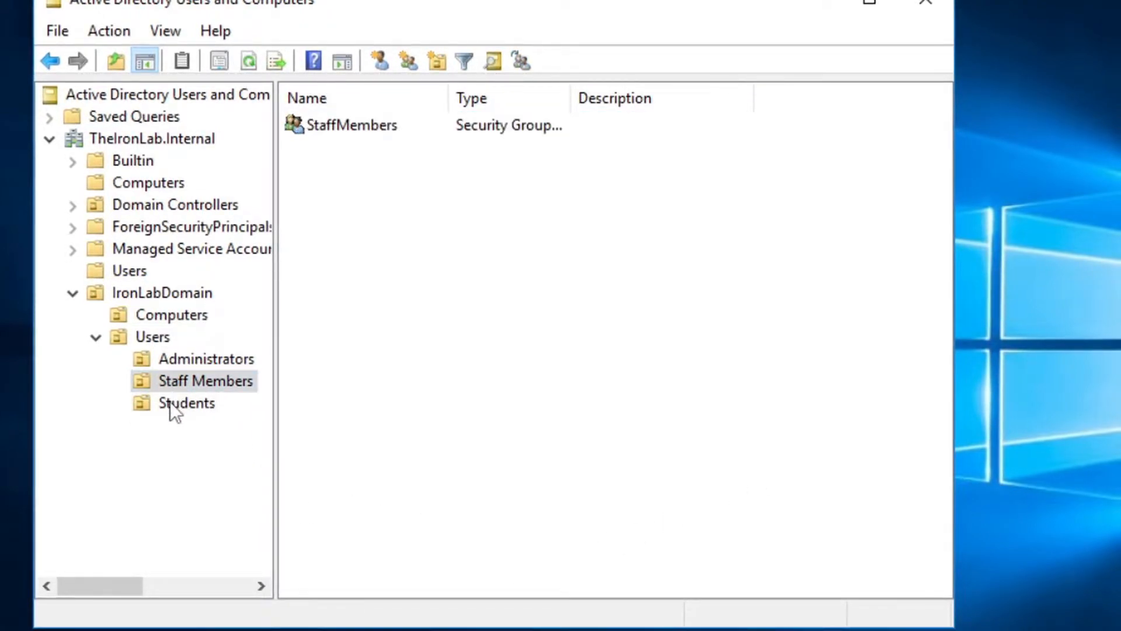
Copy the built-in Administrator account as a new user named System Administrator
left_click(199, 354)
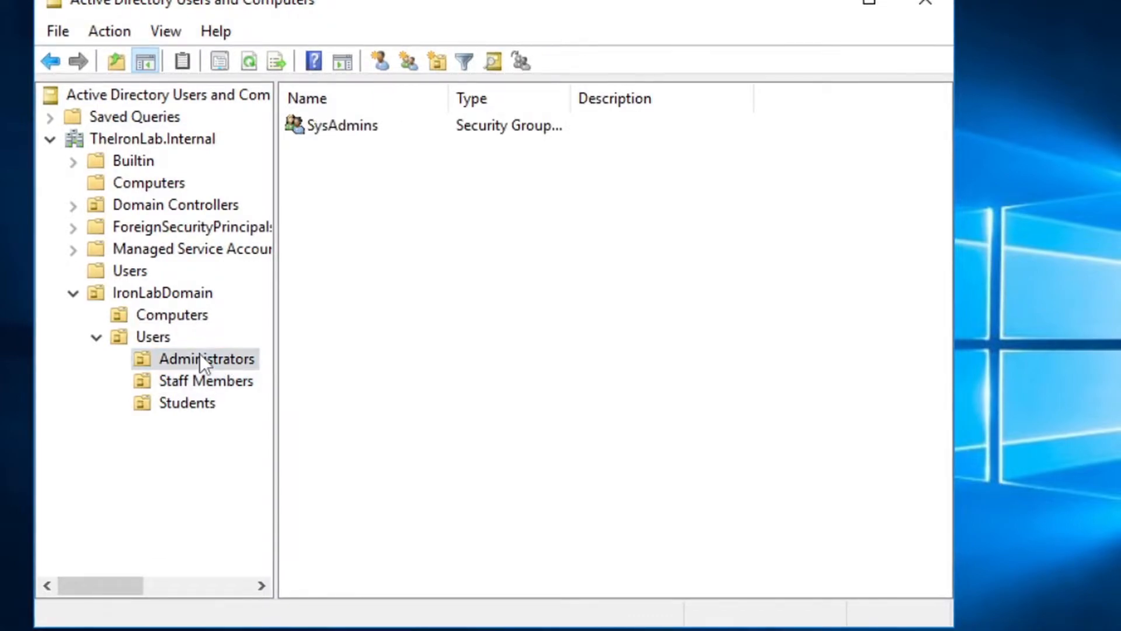
left_click(129, 272)
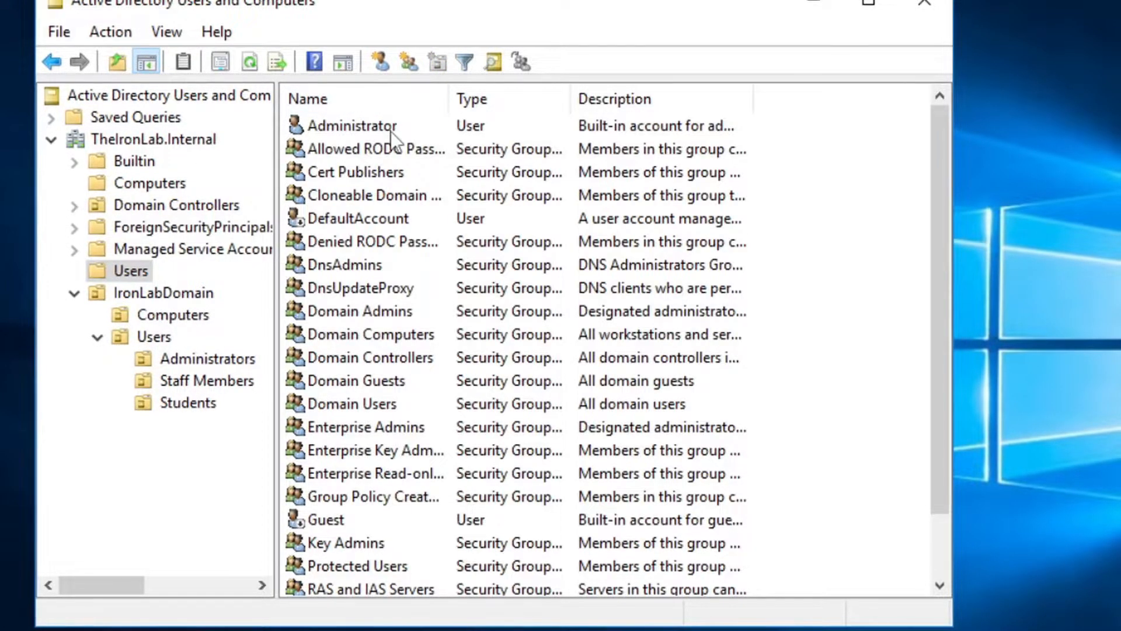
right_click(369, 128)
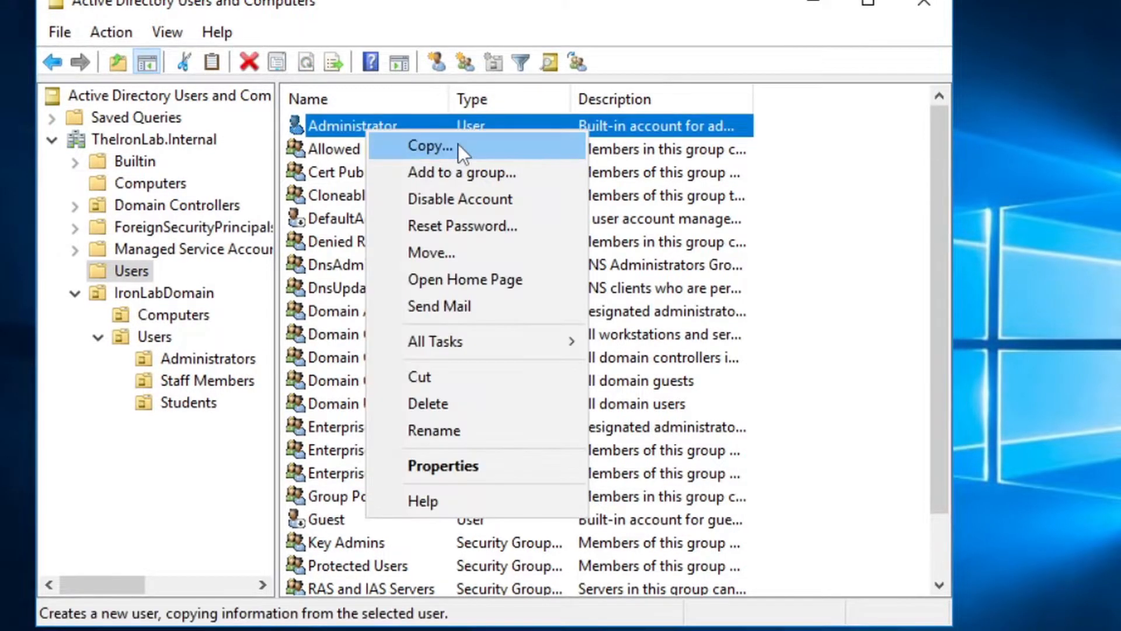
left_click(458, 144)
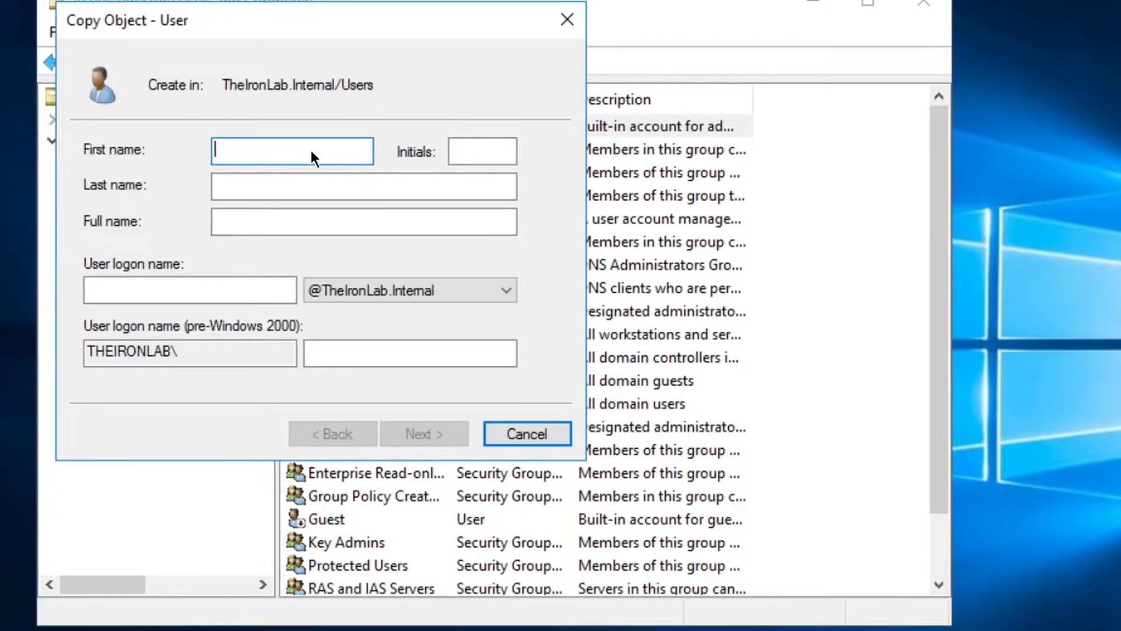
type("System")
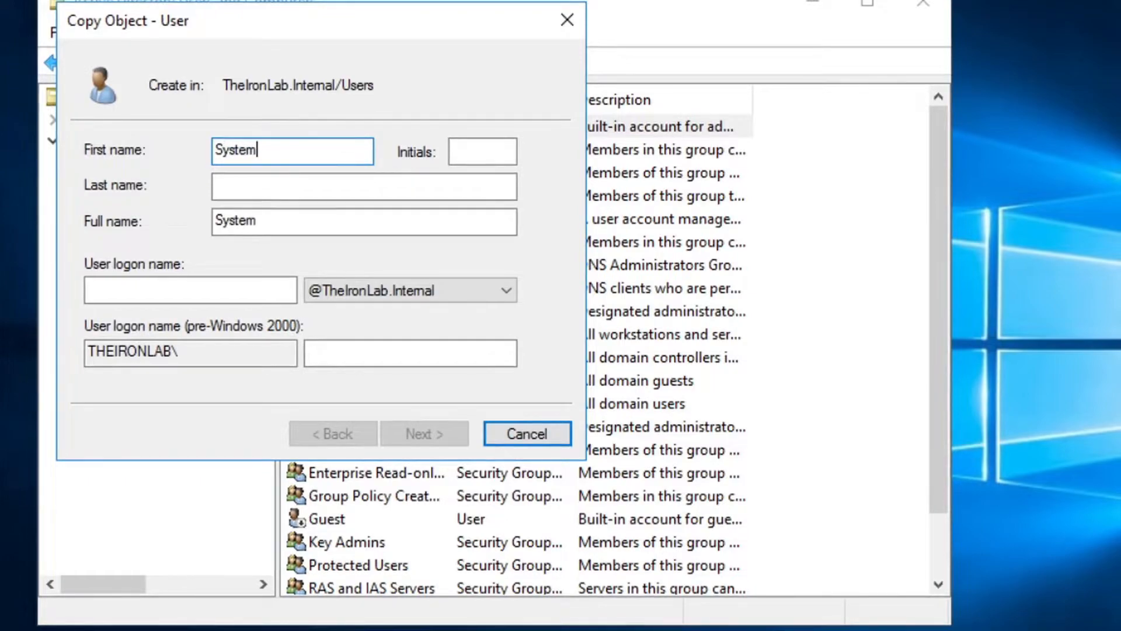
key("Tab")
key("Tab")
type("Adm")
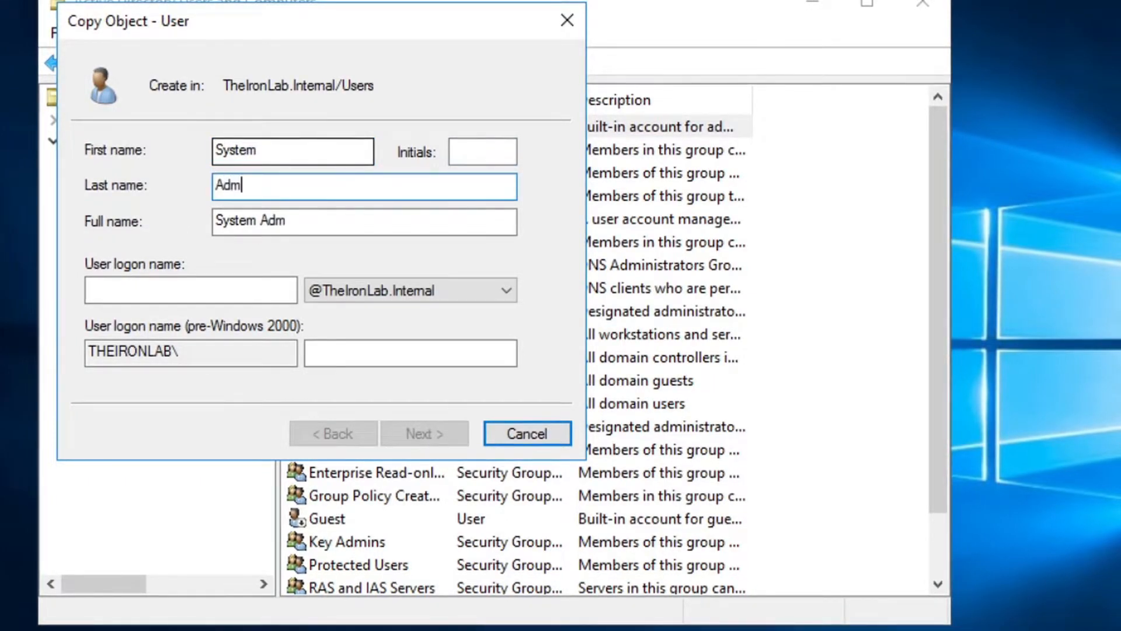
type("inistrator")
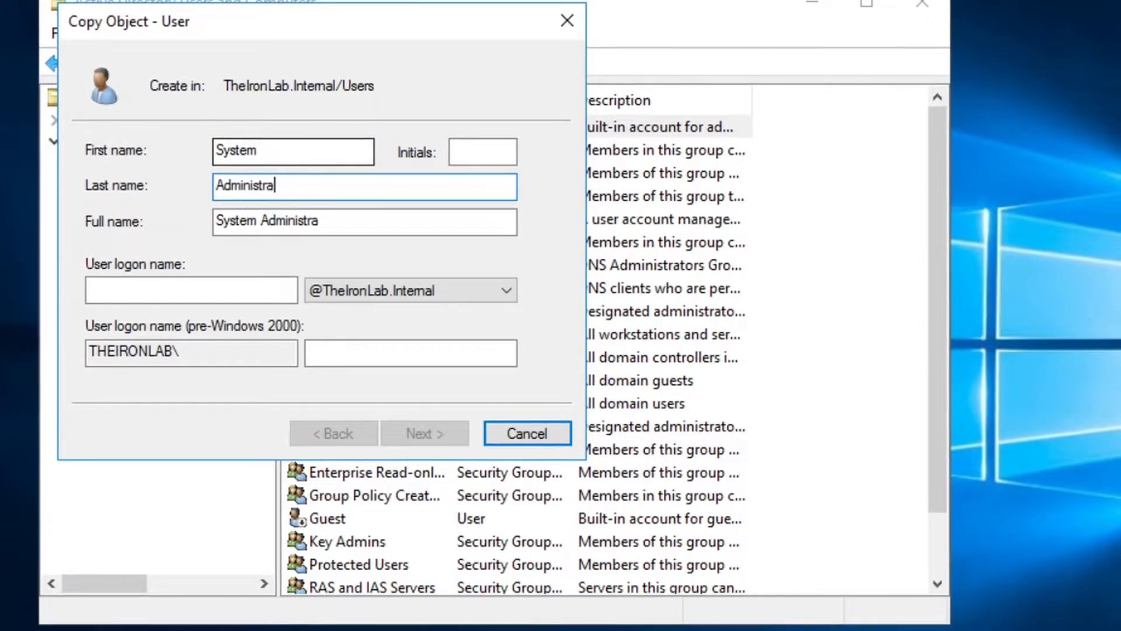
key("Tab")
key("Tab")
Set the new user's logon name to SysAdmin
type("SysAdmin")
key("Tab")
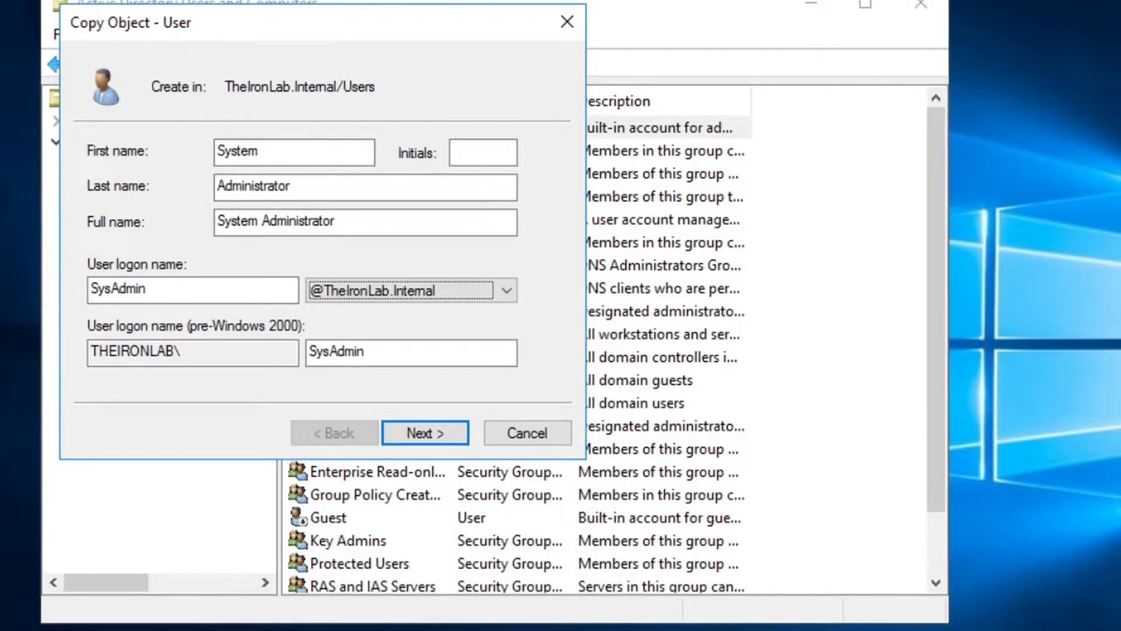
left_click(175, 286)
key("BackSpace")
key("BackSpace")
key("BackSpace")
key("BackSpace")
key("BackSpace")
key("BackSpace")
key("BackSpace")
key("BackSpace")
type("SysAdmin")
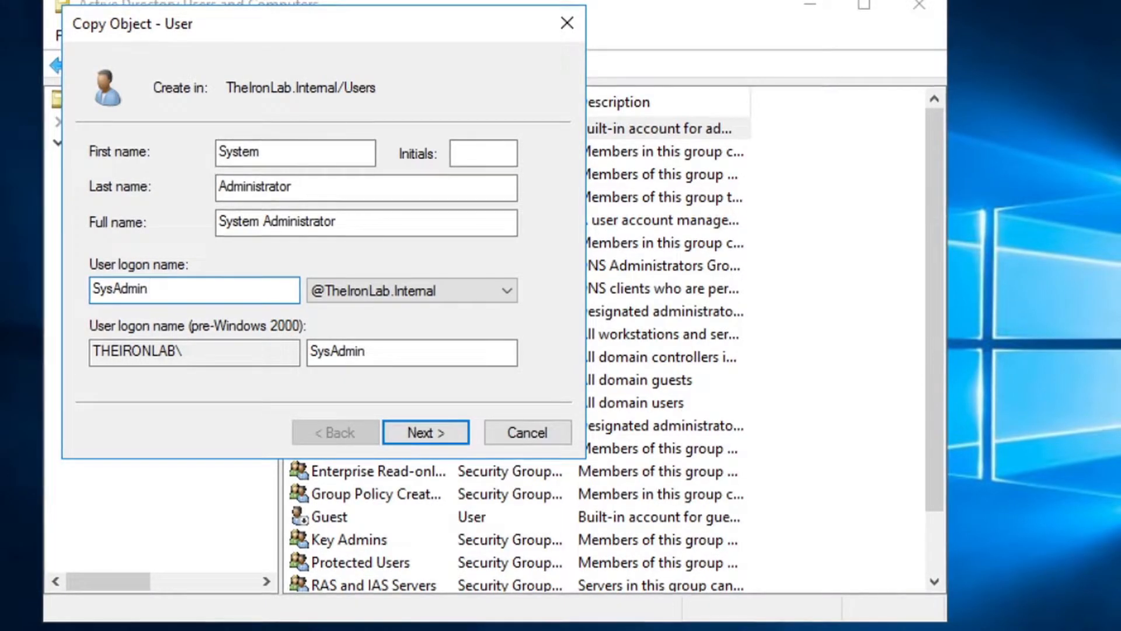
key("Return")
Enter and confirm the account password and finish; creation fails the password policy
type("•••••")
key("Tab")
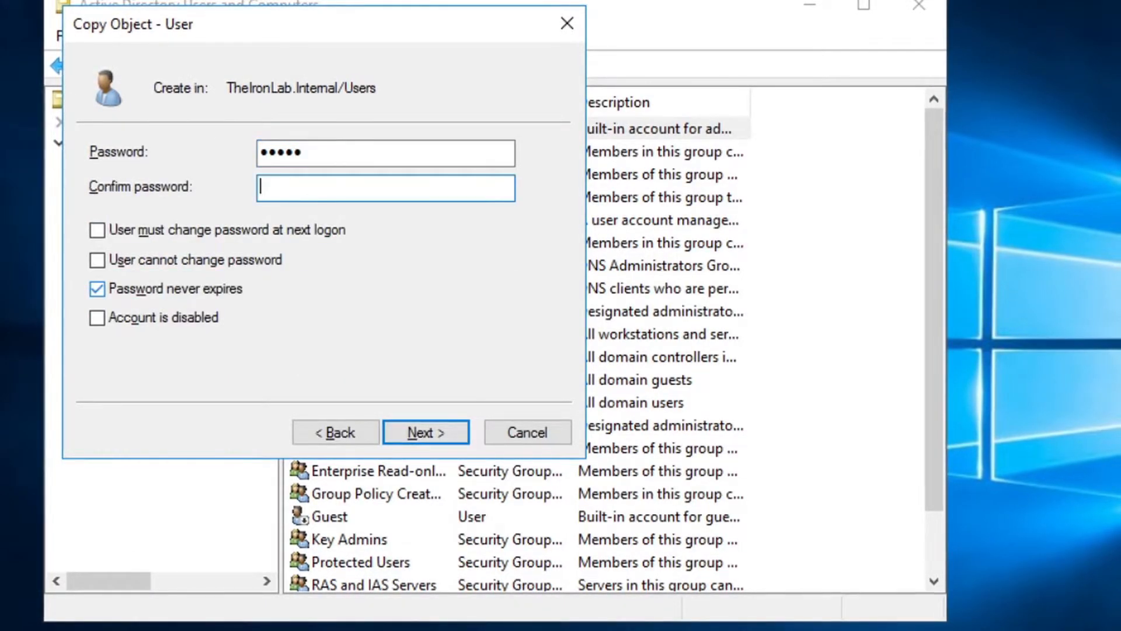
type("•••••")
key("Return")
key("Return")
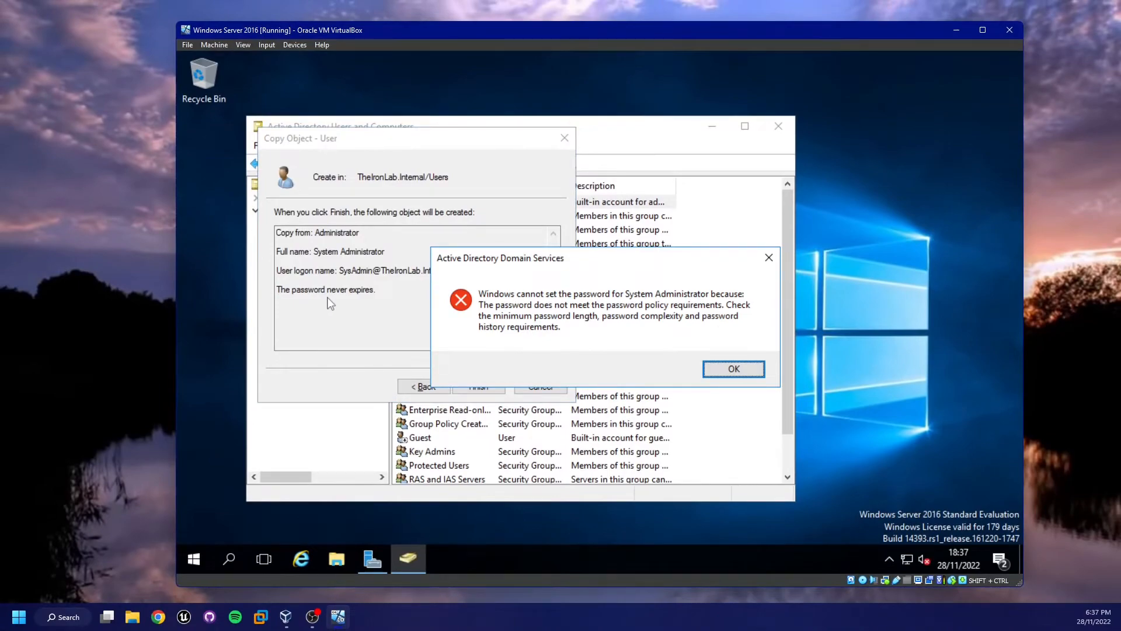
key("Return")
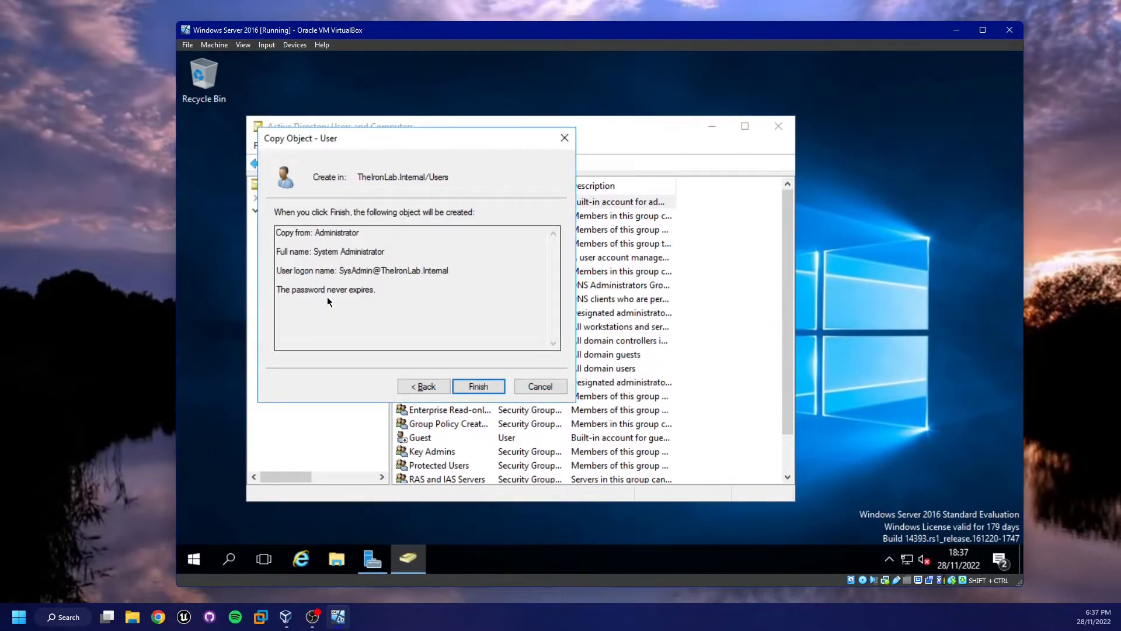
Retry Finish for the System Administrator copy and acknowledge the password-policy error
left_click(485, 384)
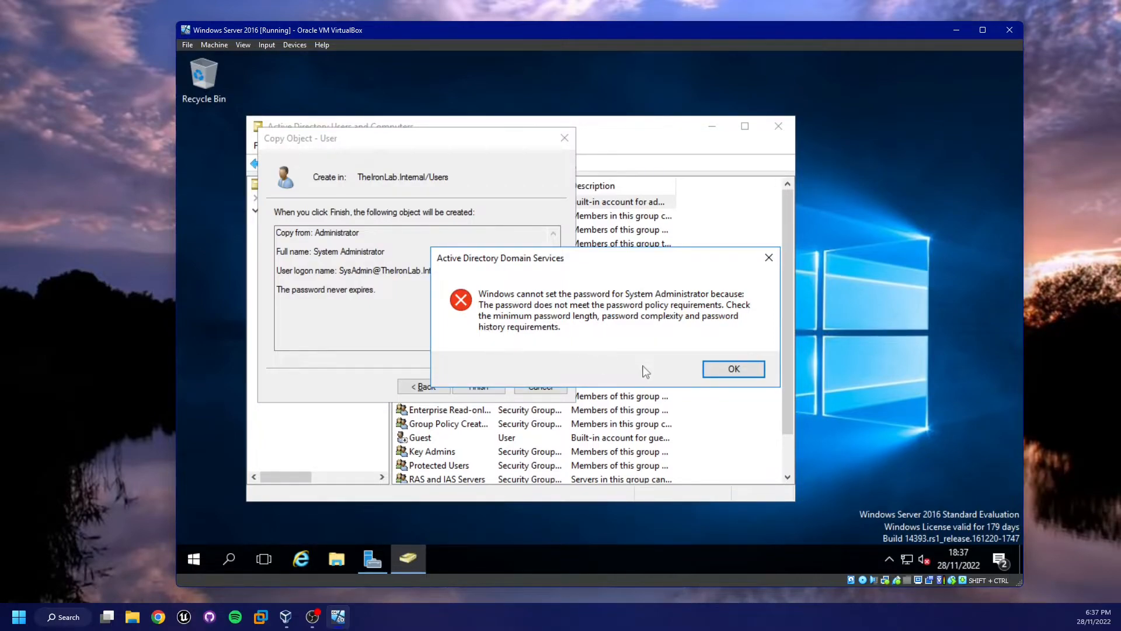
left_click(738, 370)
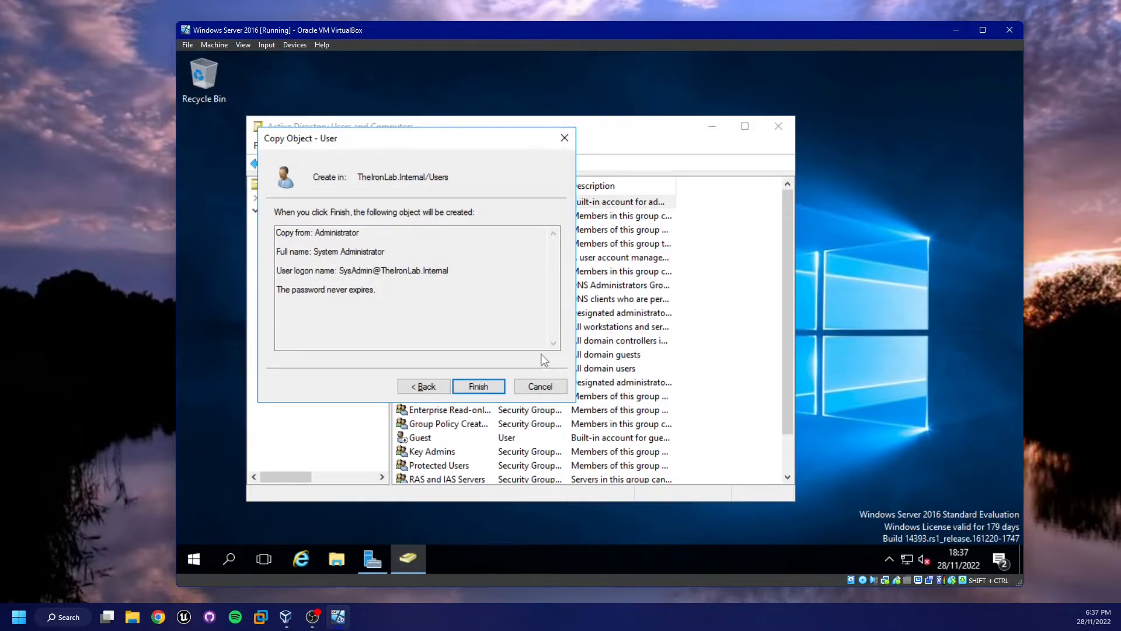
Switch to Server Manager, launch Group Policy Management from Tools, and close Server Manager
key("Return")
key("super")
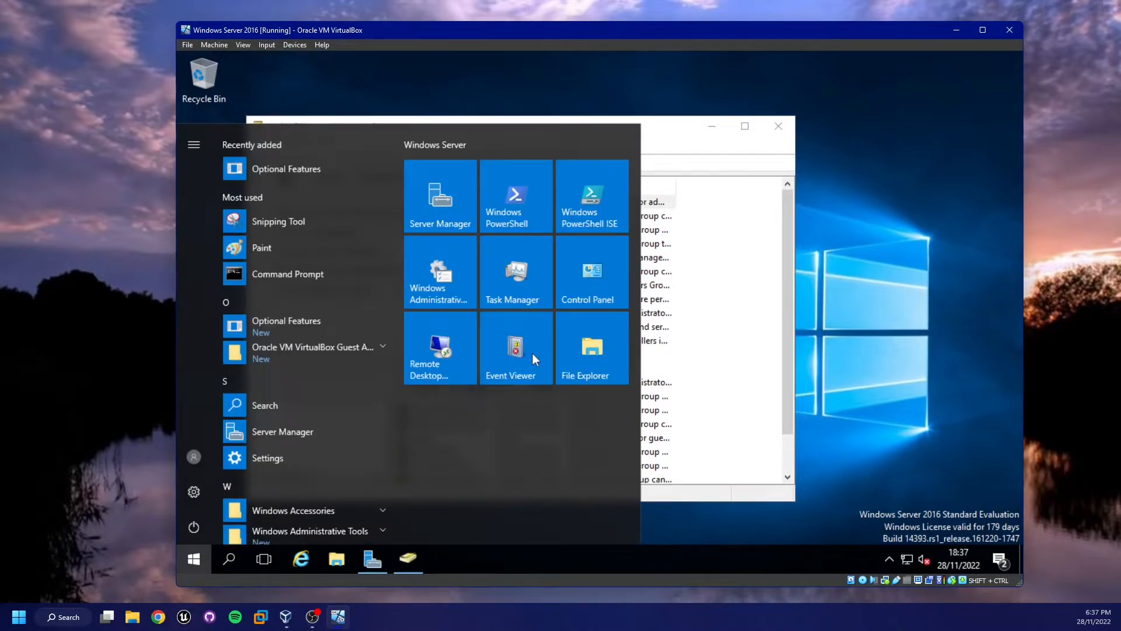
key("Escape")
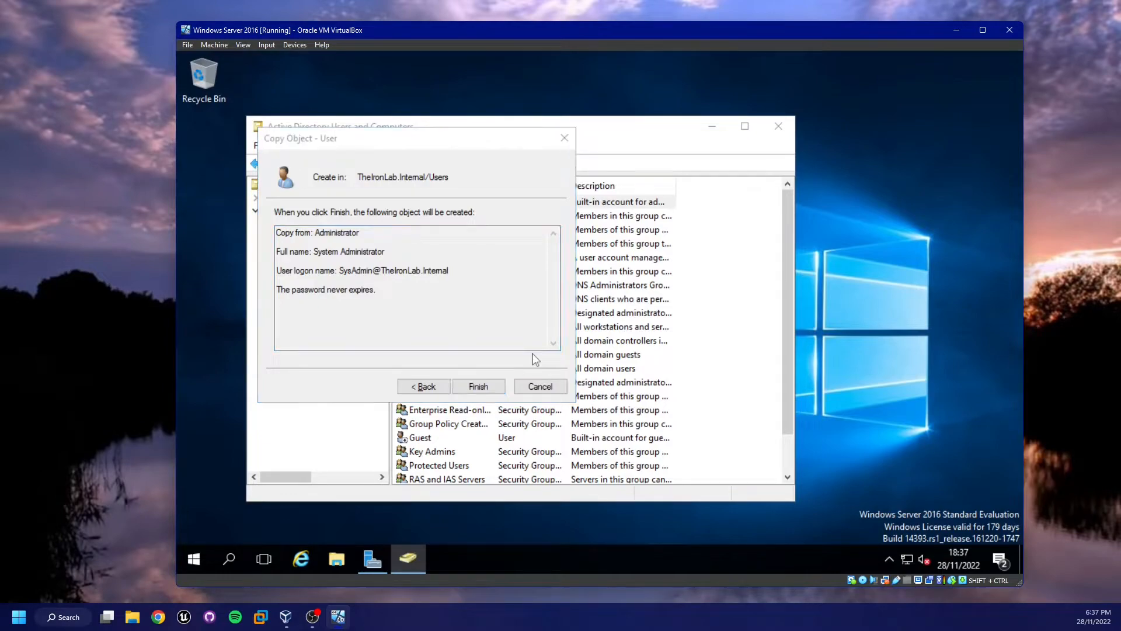
key("alt+Tab")
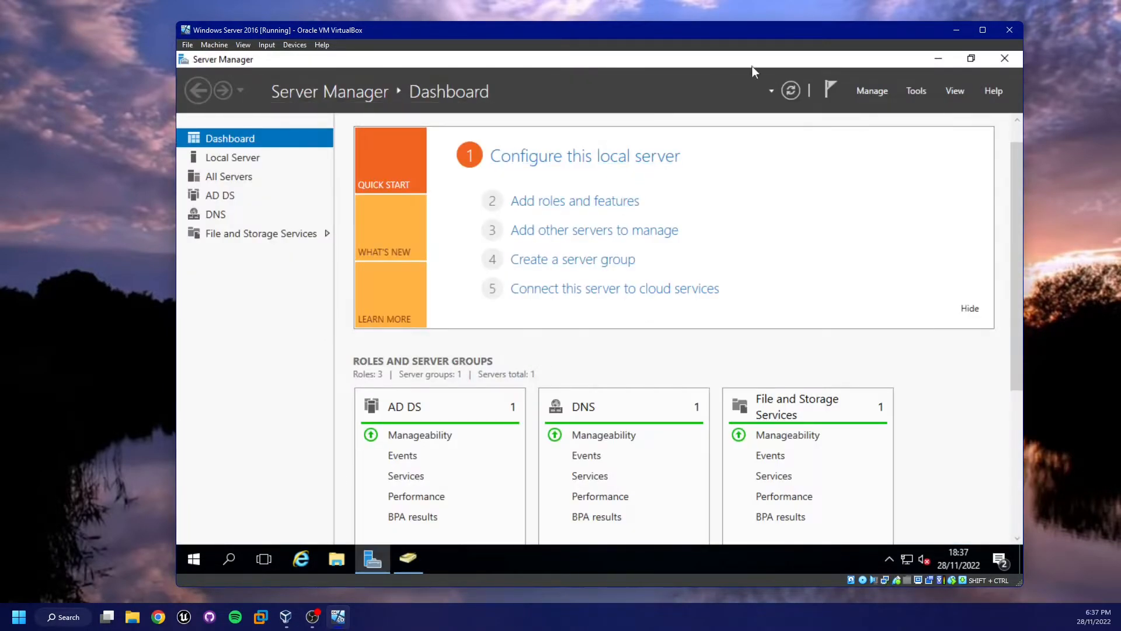
left_click(917, 93)
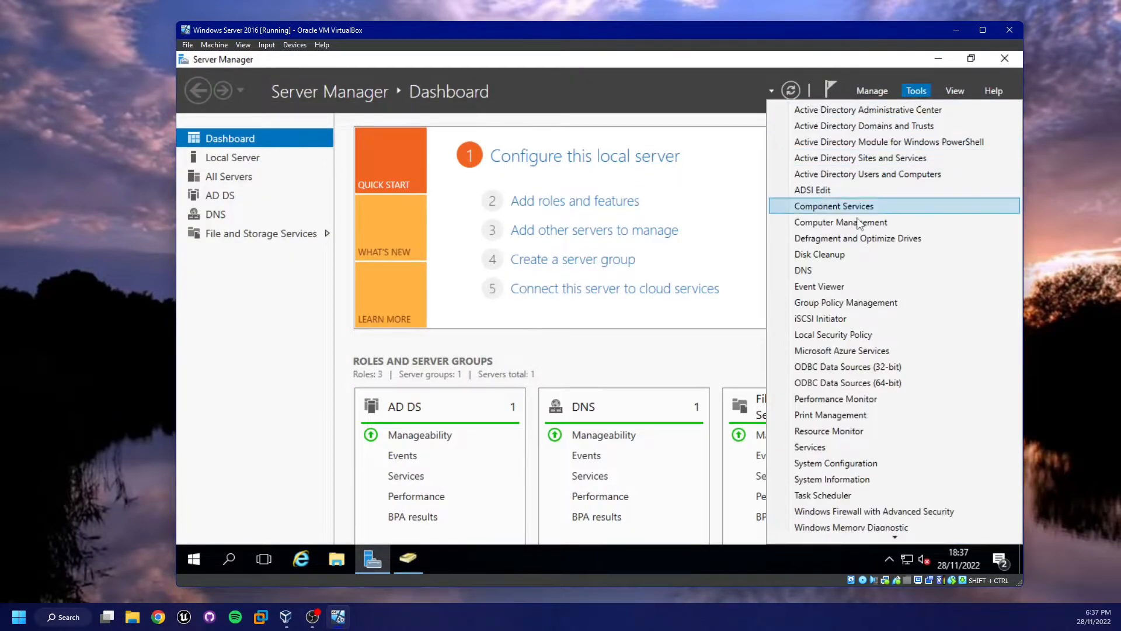
left_click(858, 302)
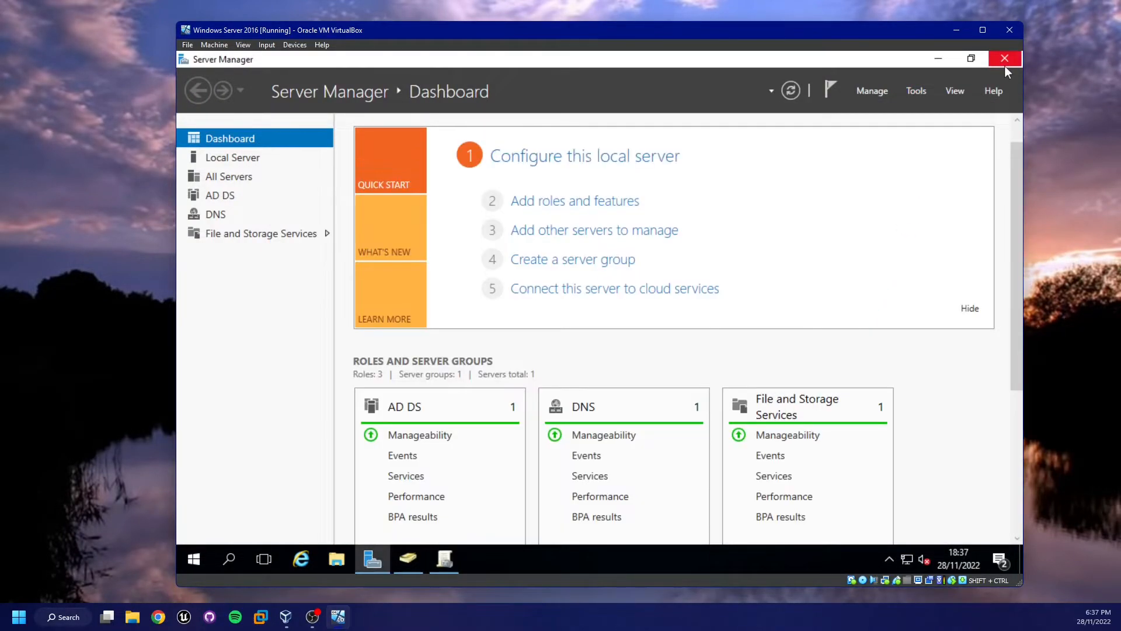
left_click(1004, 58)
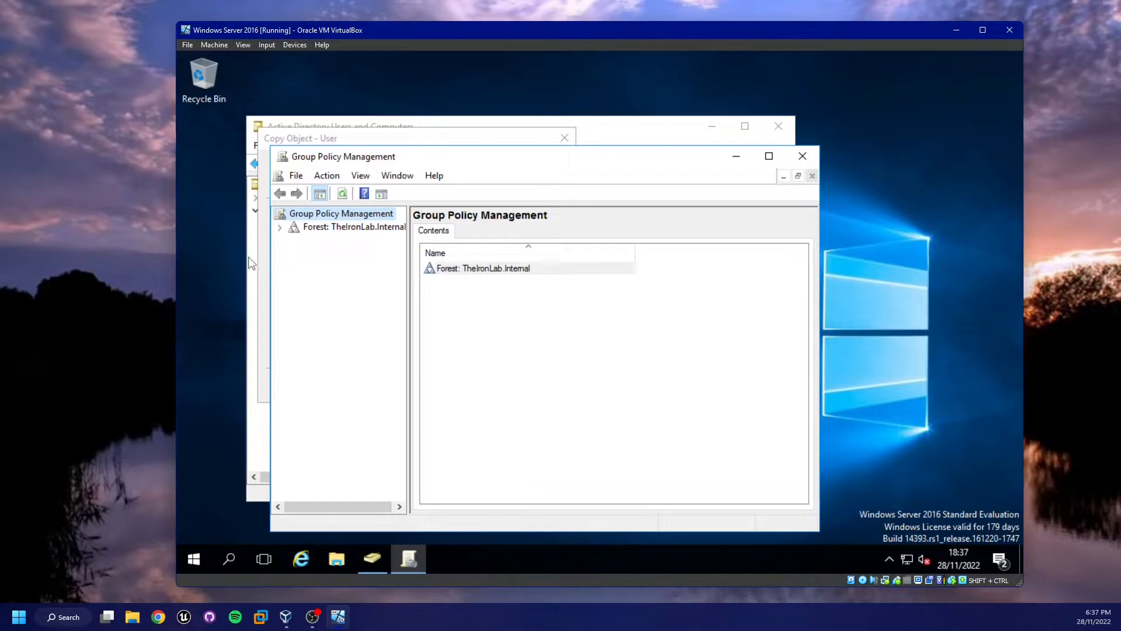
Expand the forest down to TheIronLab.Internal and edit the Default Domain Policy
left_click(280, 230)
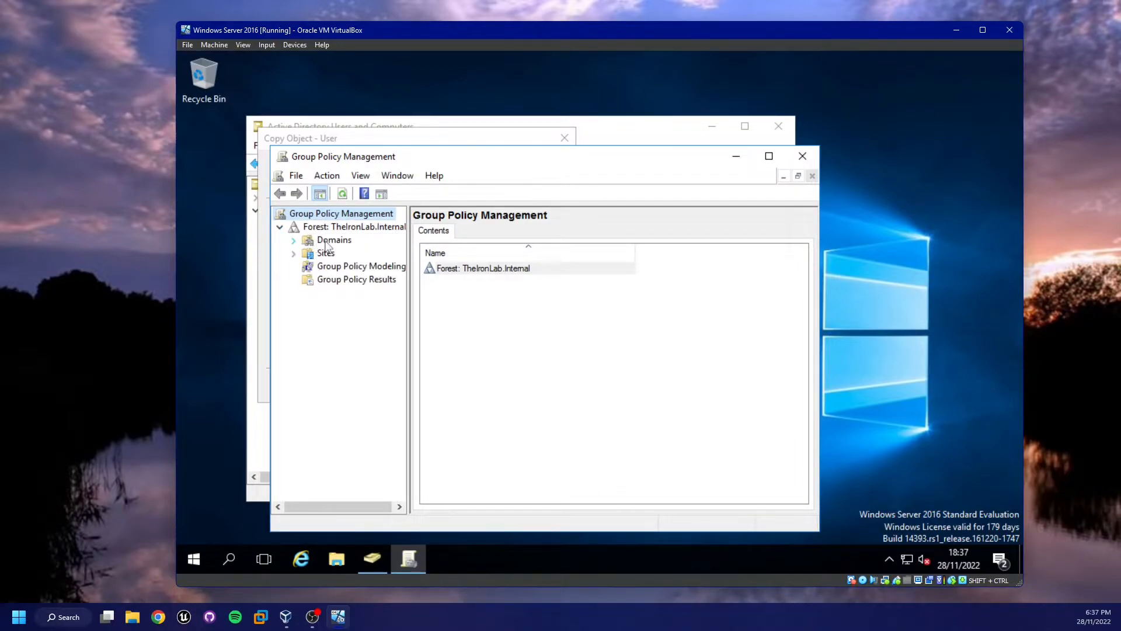
left_click(294, 240)
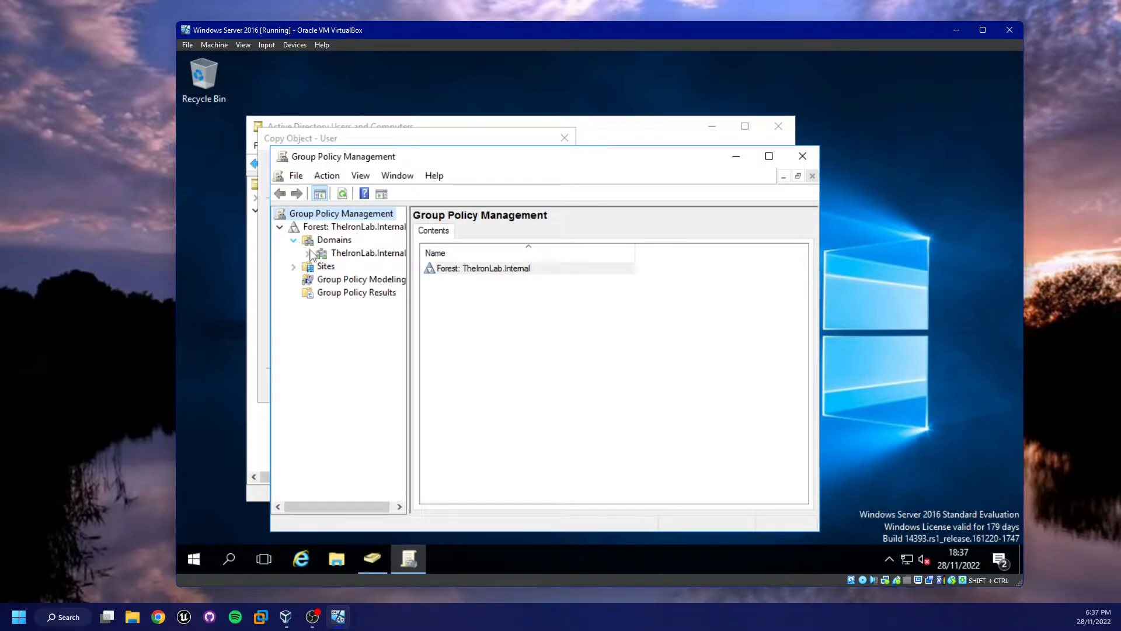
left_click(308, 253)
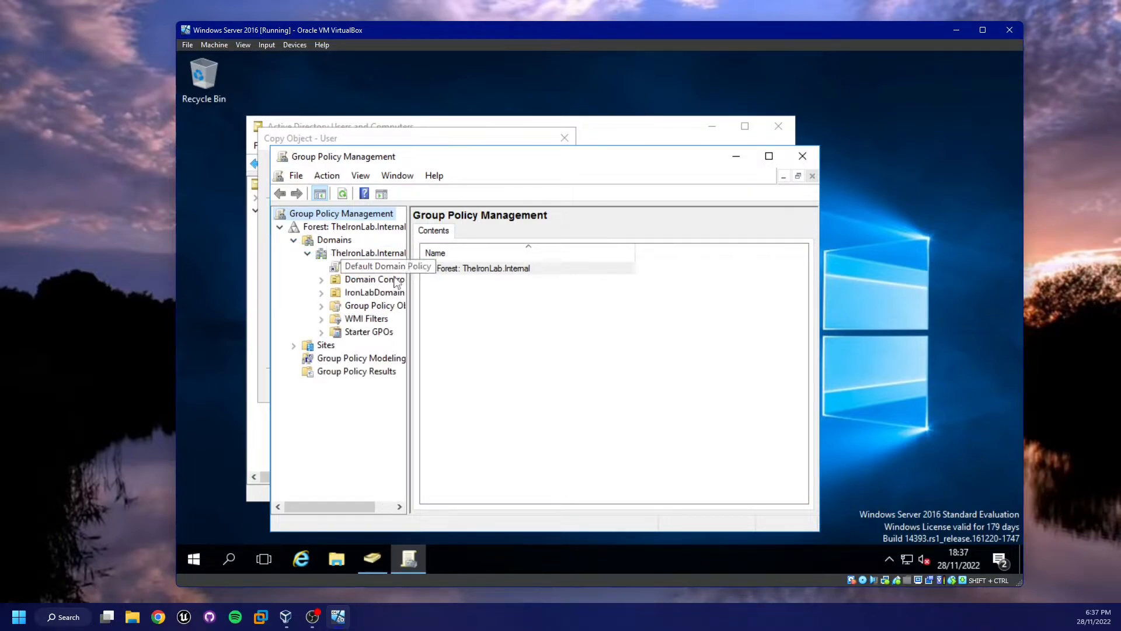
left_click_drag(409, 278, 464, 283)
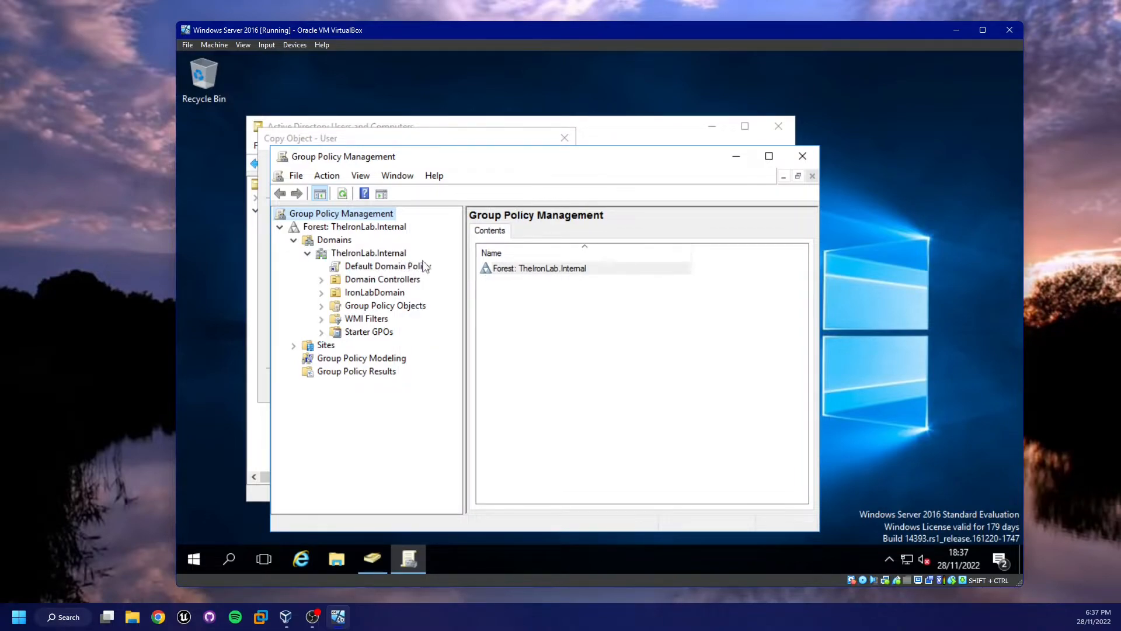
right_click(412, 266)
left_click(456, 278)
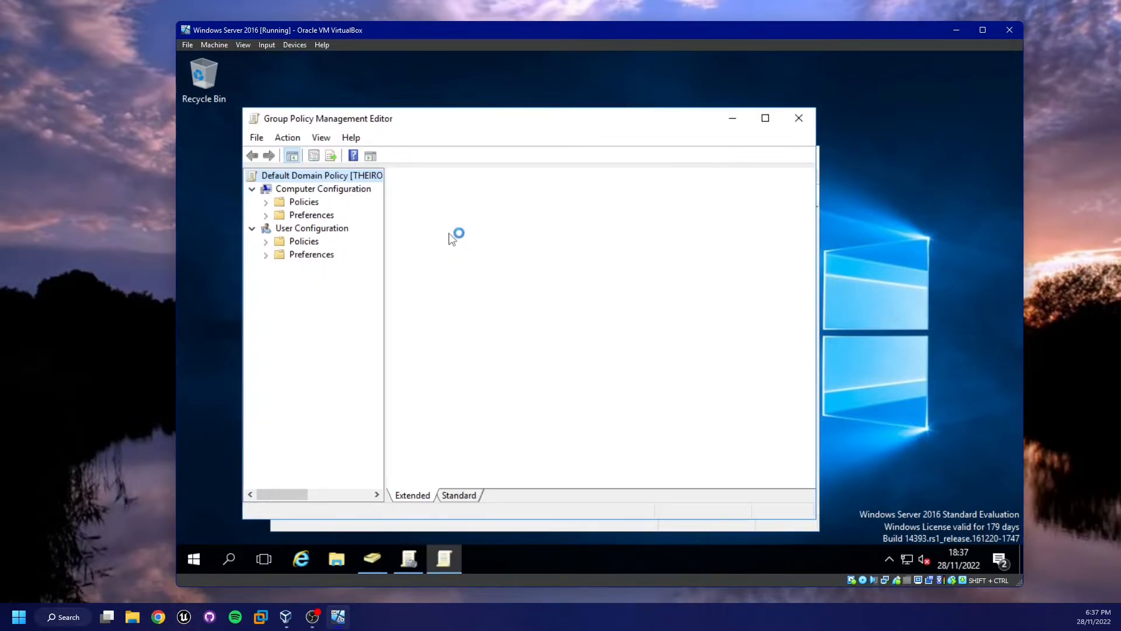
mouse_move(422, 111)
left_mouse_down()
mouse_move(410, 91)
mouse_move(420, 119)
mouse_move(409, 113)
left_mouse_up()
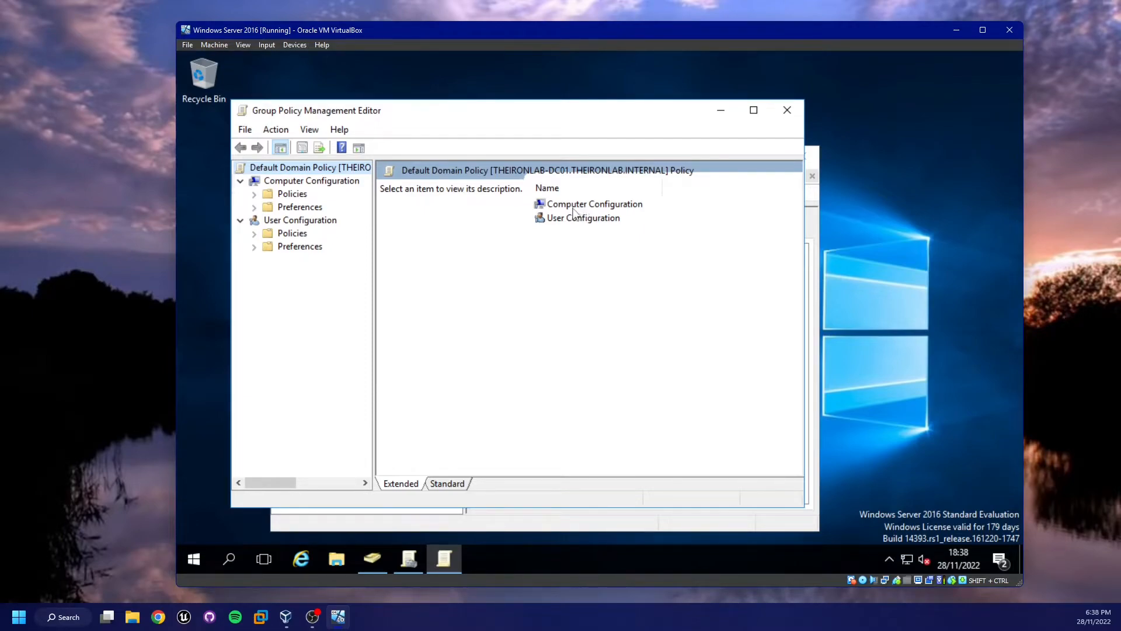
Drill into Computer Configuration's Security Settings to view the Account Policies' Password Policy
double_click(573, 207)
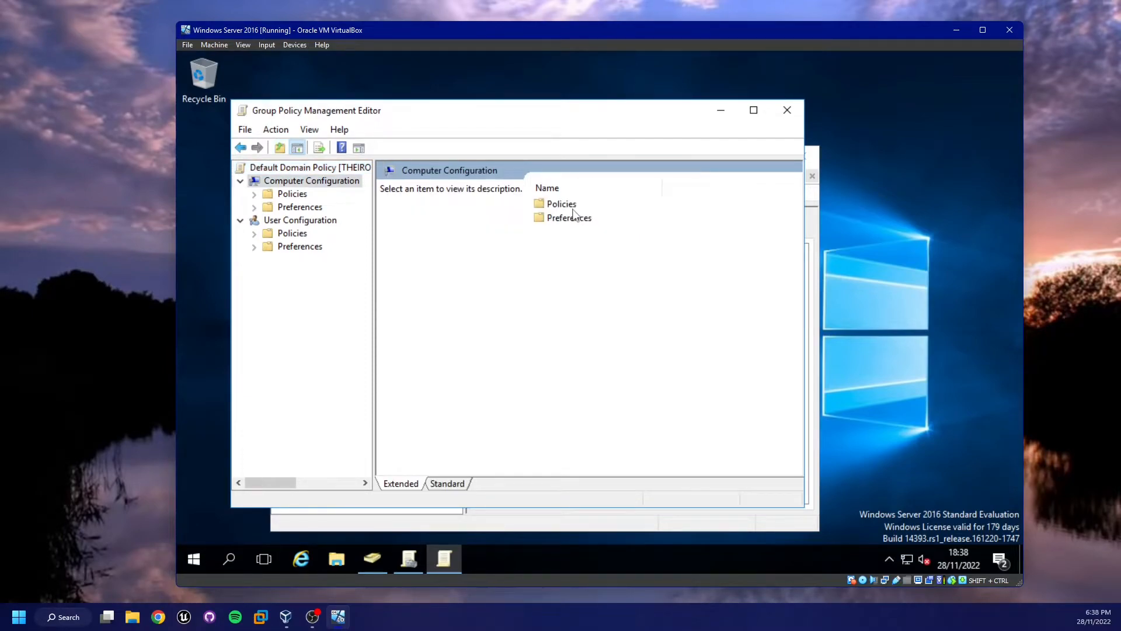
double_click(574, 208)
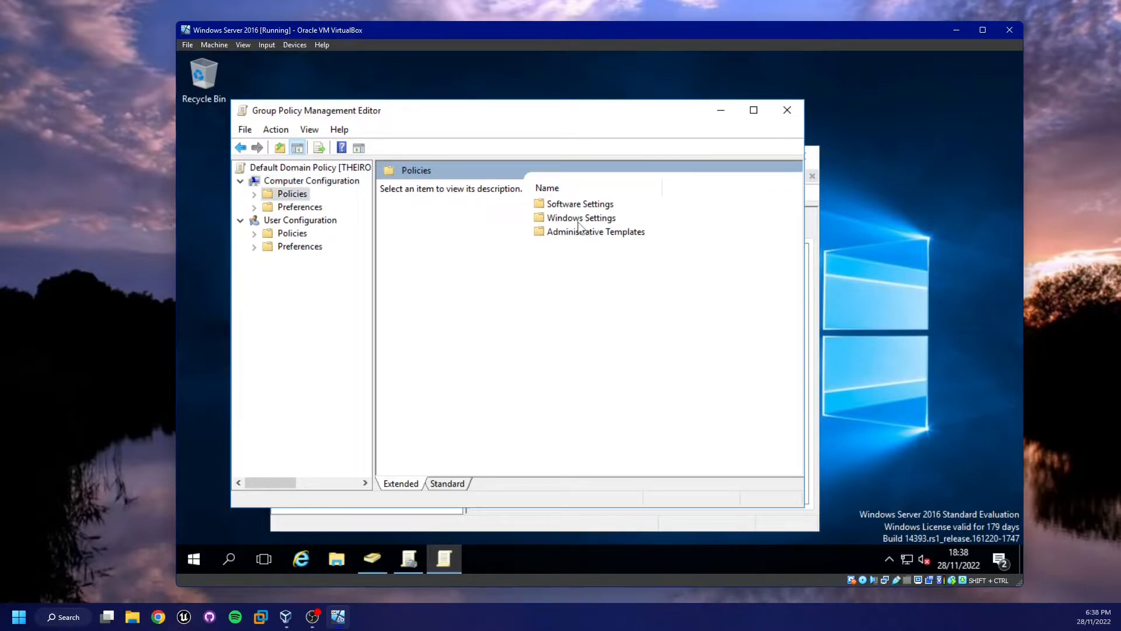
double_click(577, 219)
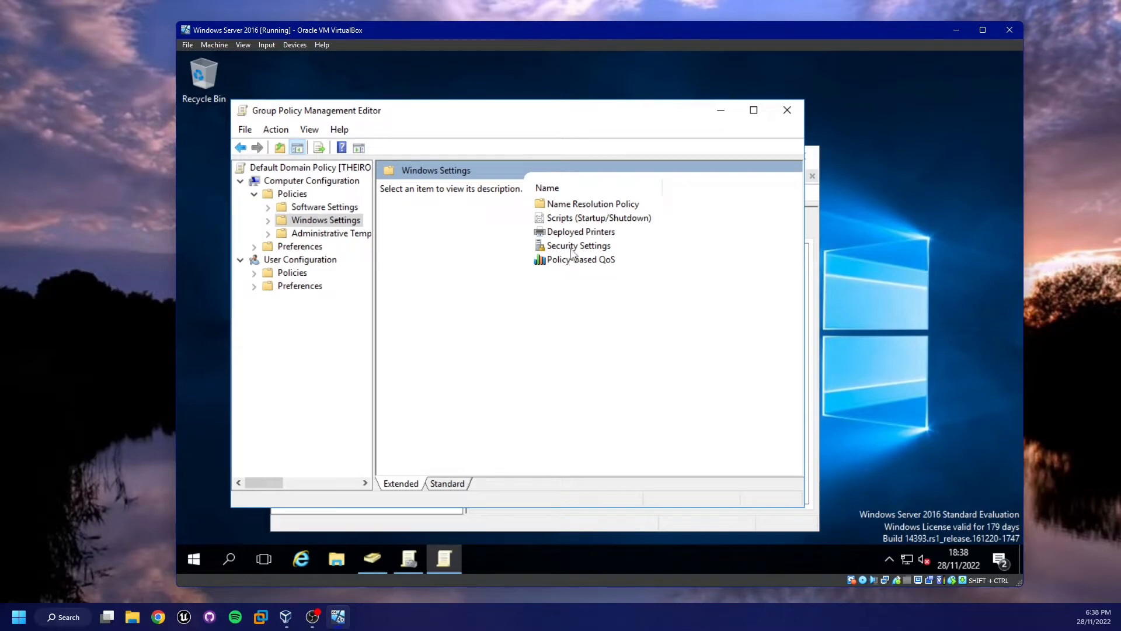
double_click(593, 247)
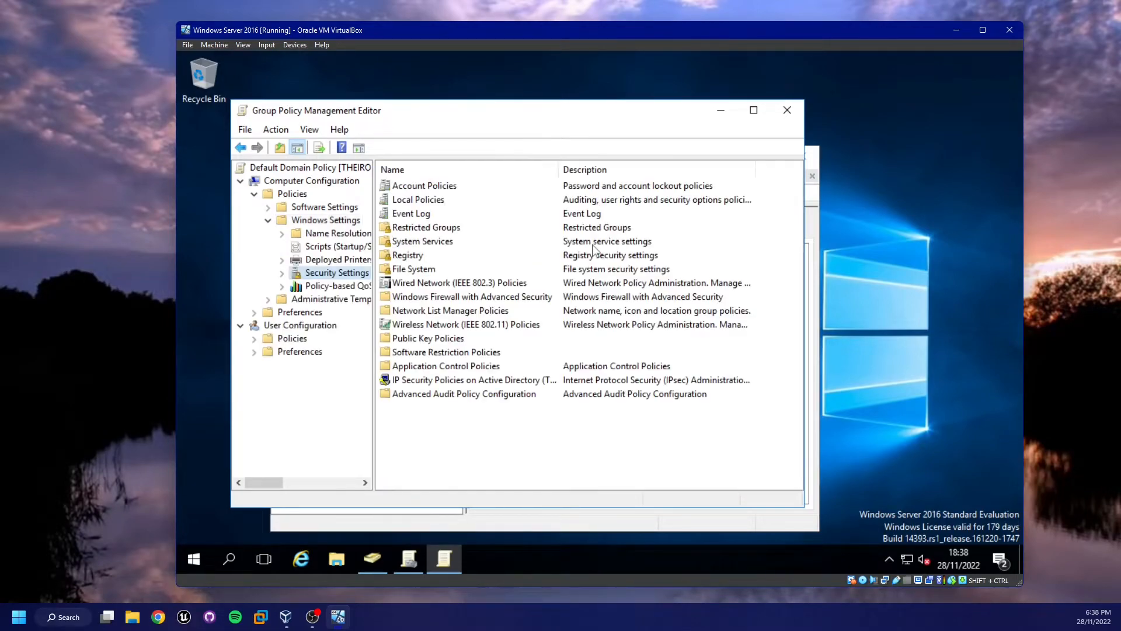
double_click(464, 187)
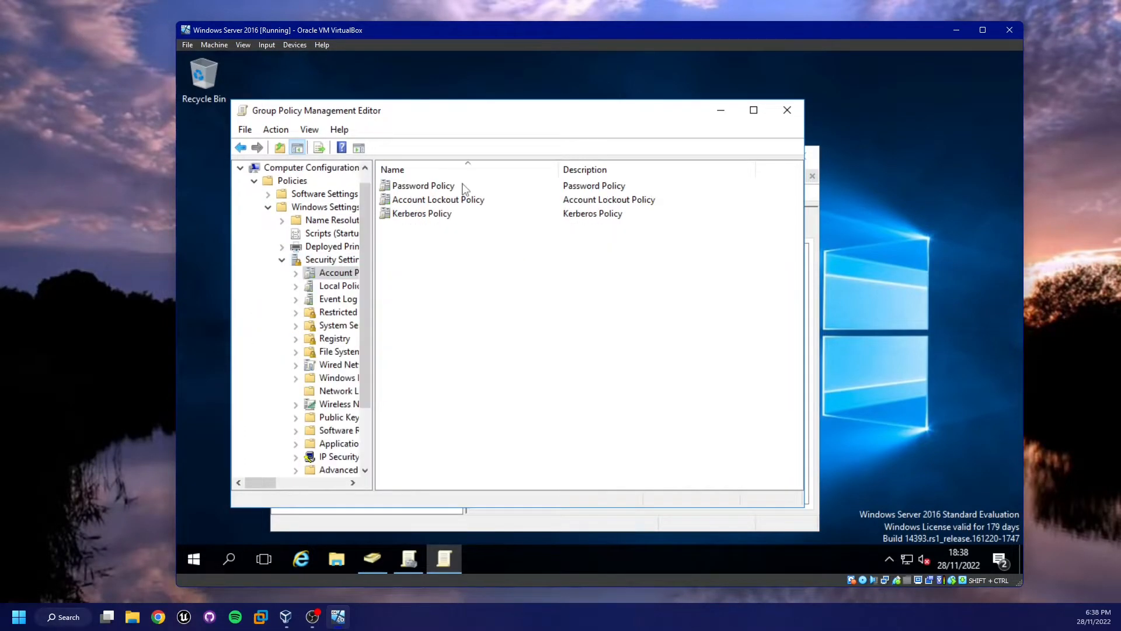
double_click(465, 187)
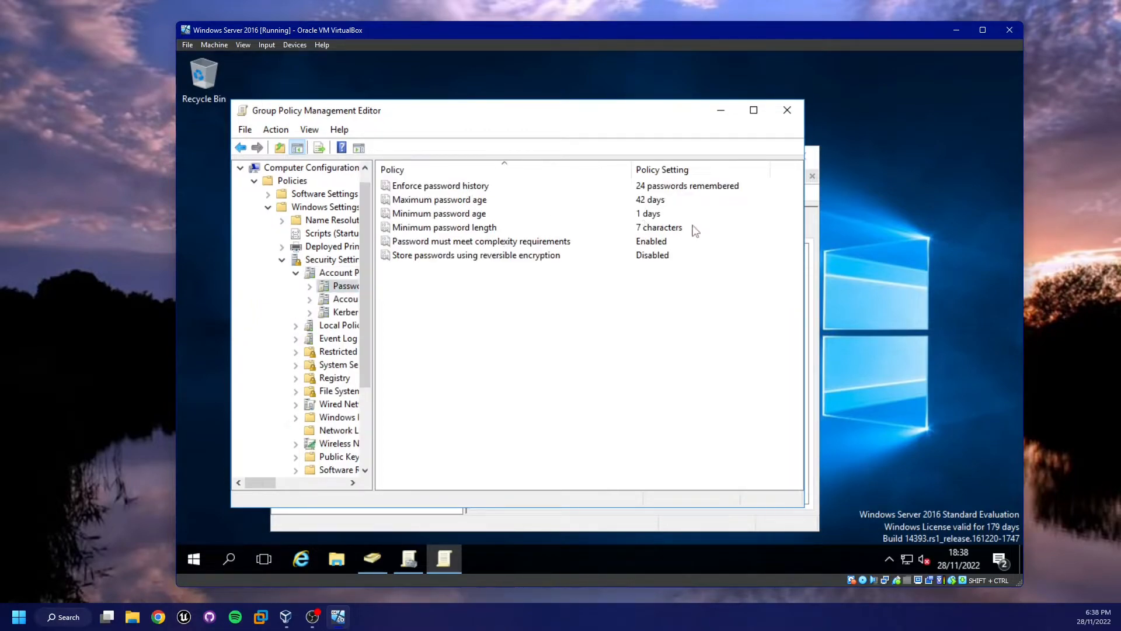
Disable the 'Password must meet complexity requirements' policy
double_click(657, 244)
left_click(419, 246)
left_click(636, 474)
left_click(528, 474)
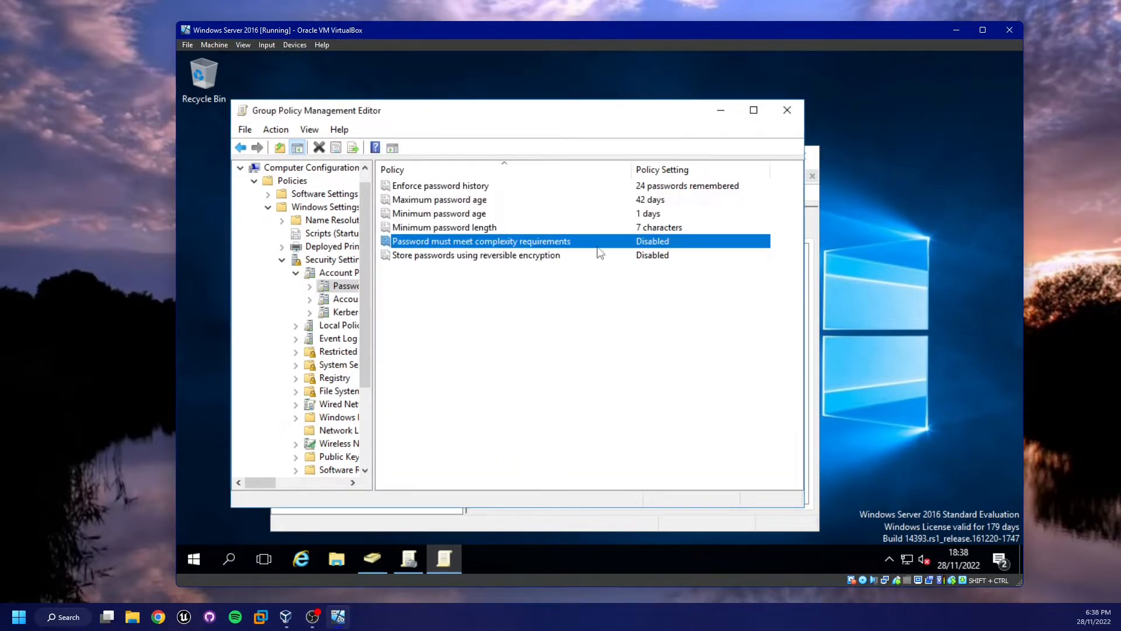
Set minimum password length and minimum password age to 0
double_click(619, 228)
type("0")
key("Return")
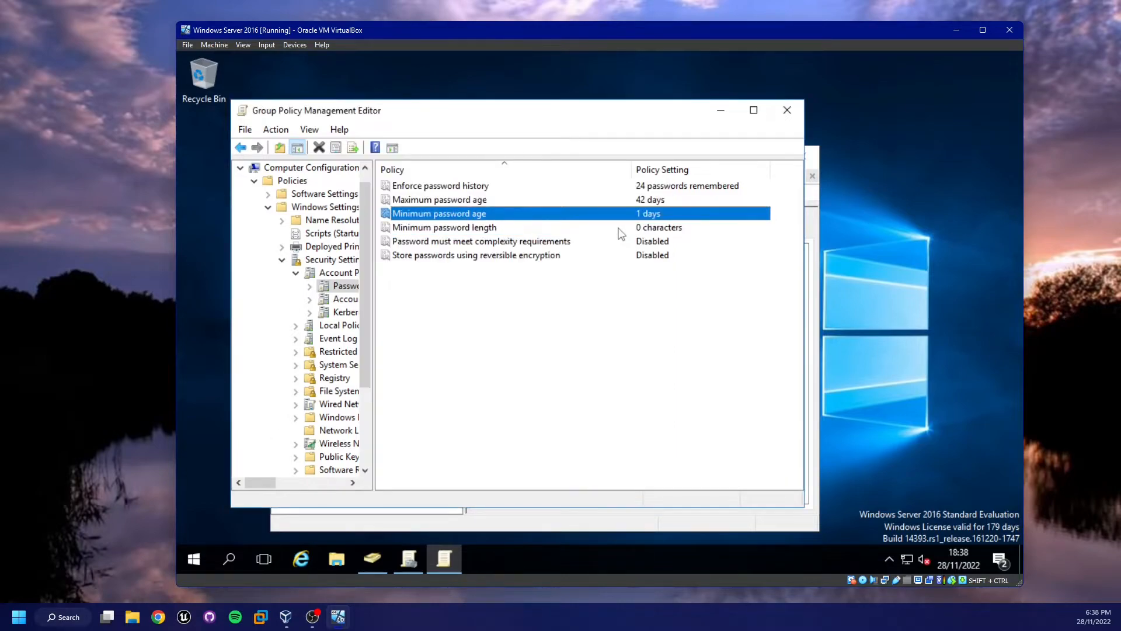
key("Return")
type("0")
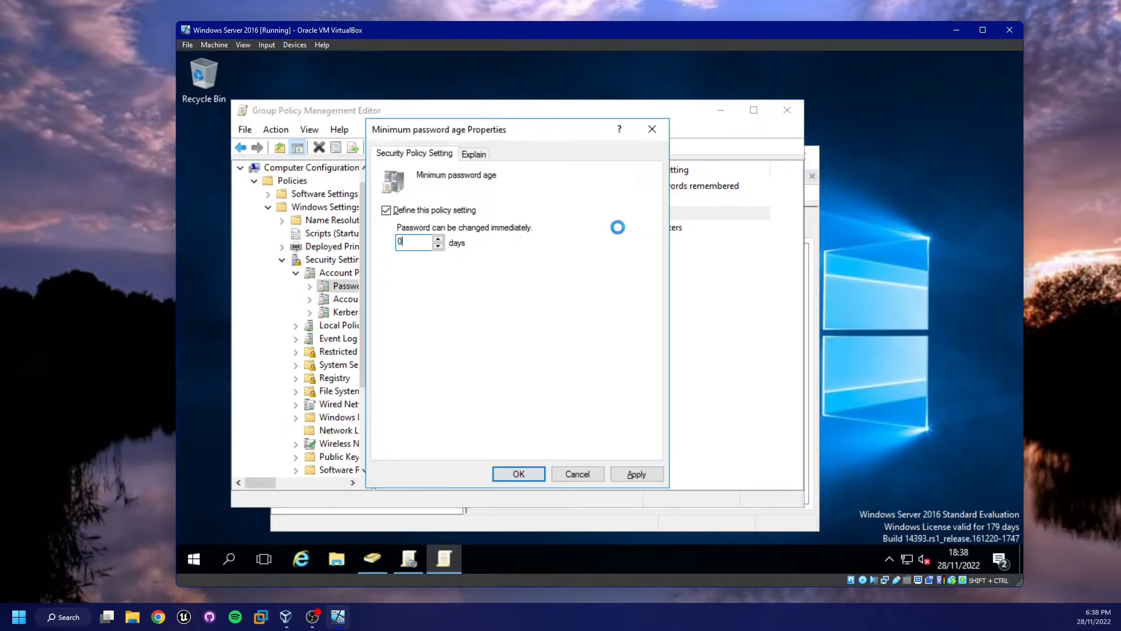
key("Return")
Set maximum password age and enforce password history to 0, then close the editor
key("Up")
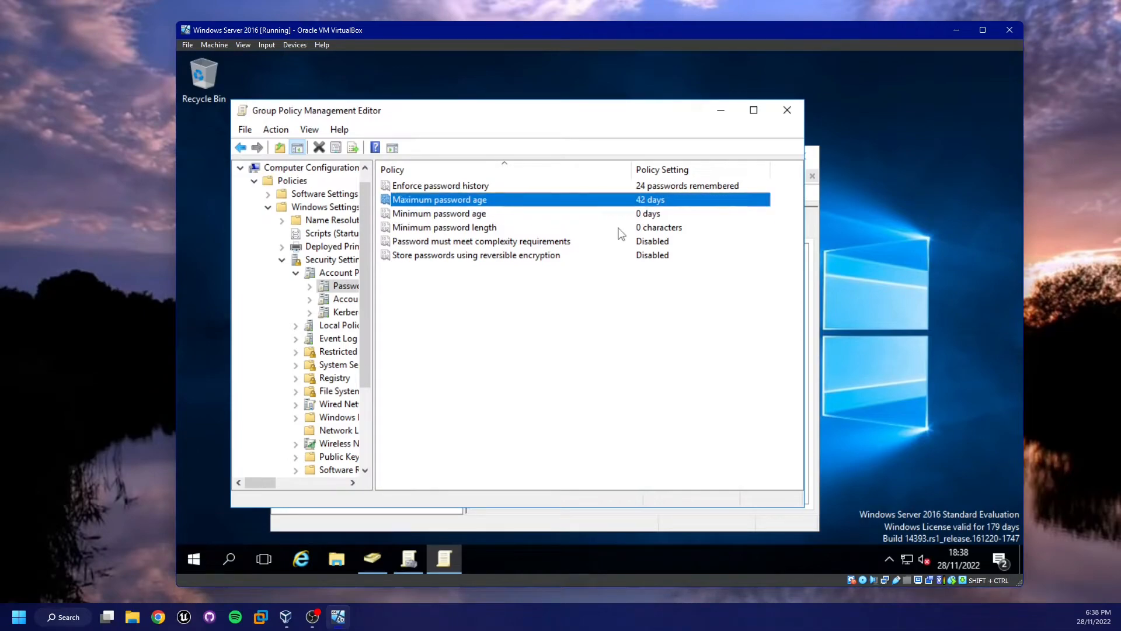
key("Return")
type("0")
key("Return")
key("Return")
key("Up")
key("Return")
type("0")
key("Return")
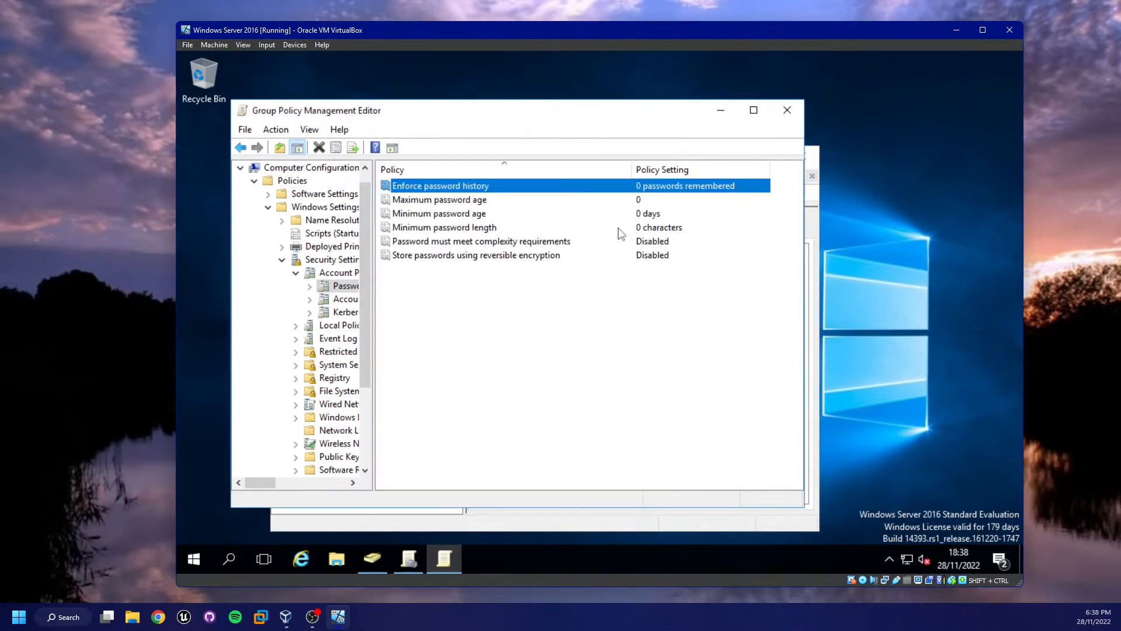
key("alt+F4")
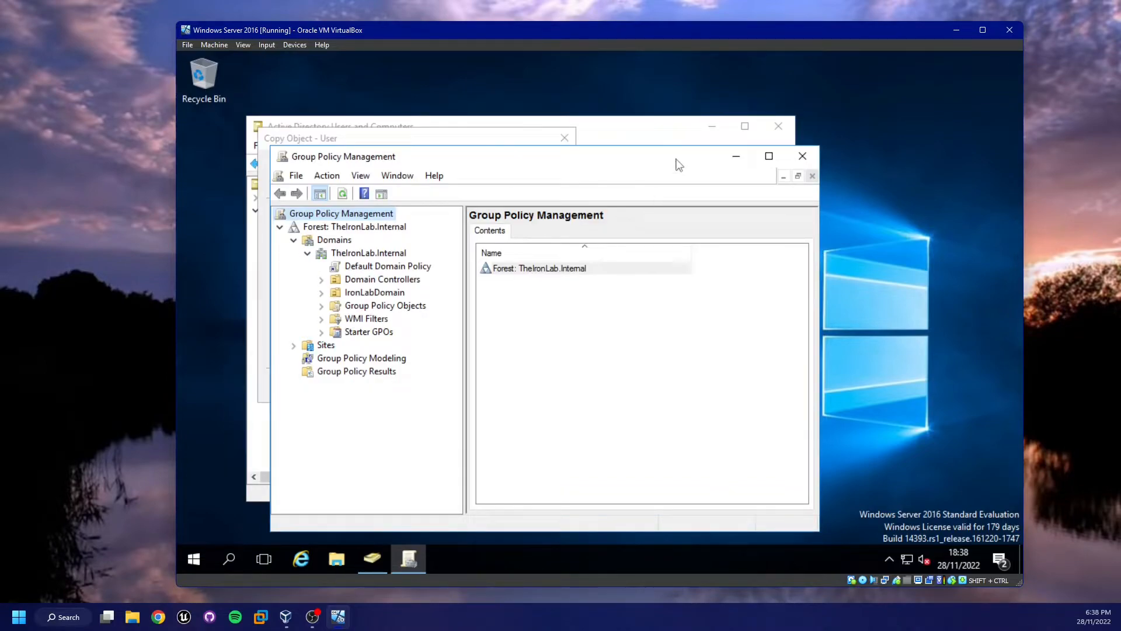
Close Group Policy Management, retry creating System Administrator, dismiss the password error, open Run
key("alt+F4")
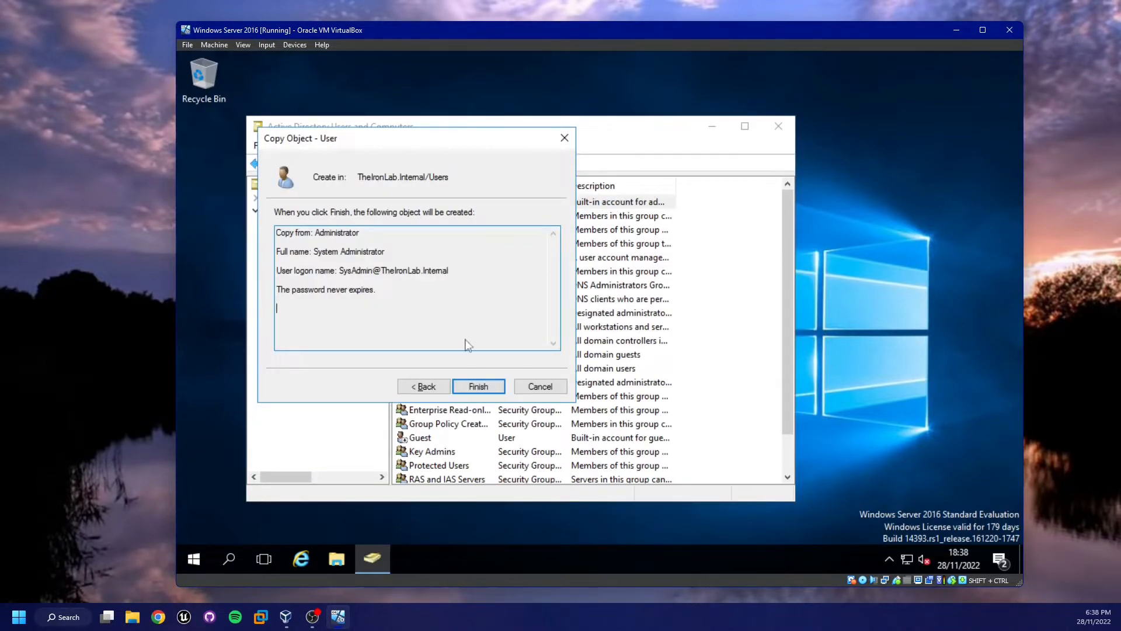
left_click(488, 384)
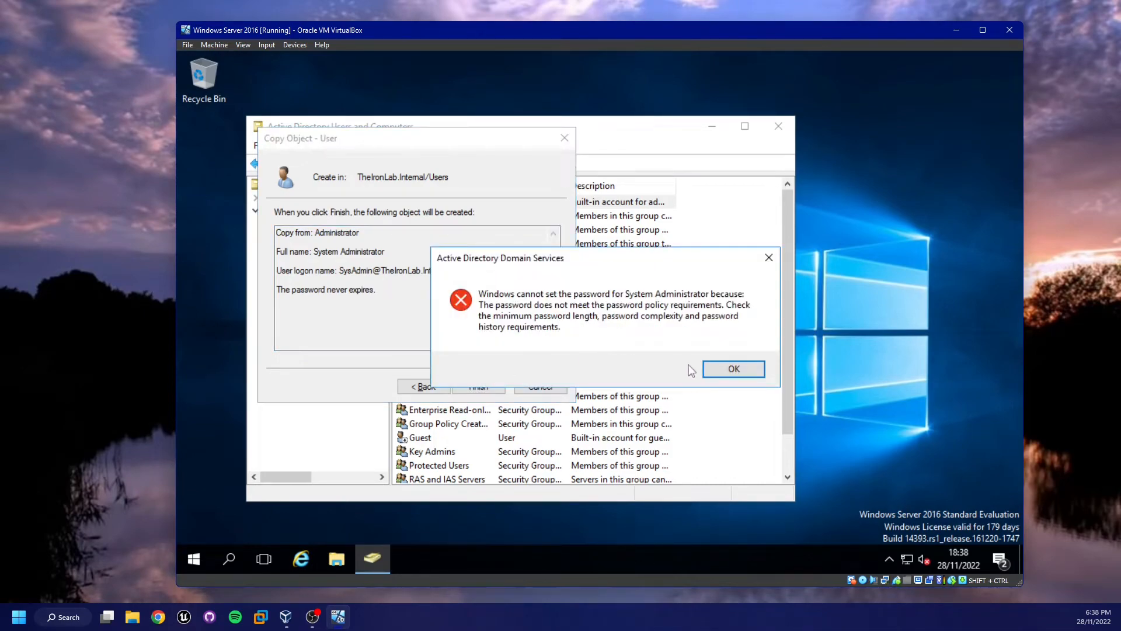
left_click(731, 369)
key("super+r")
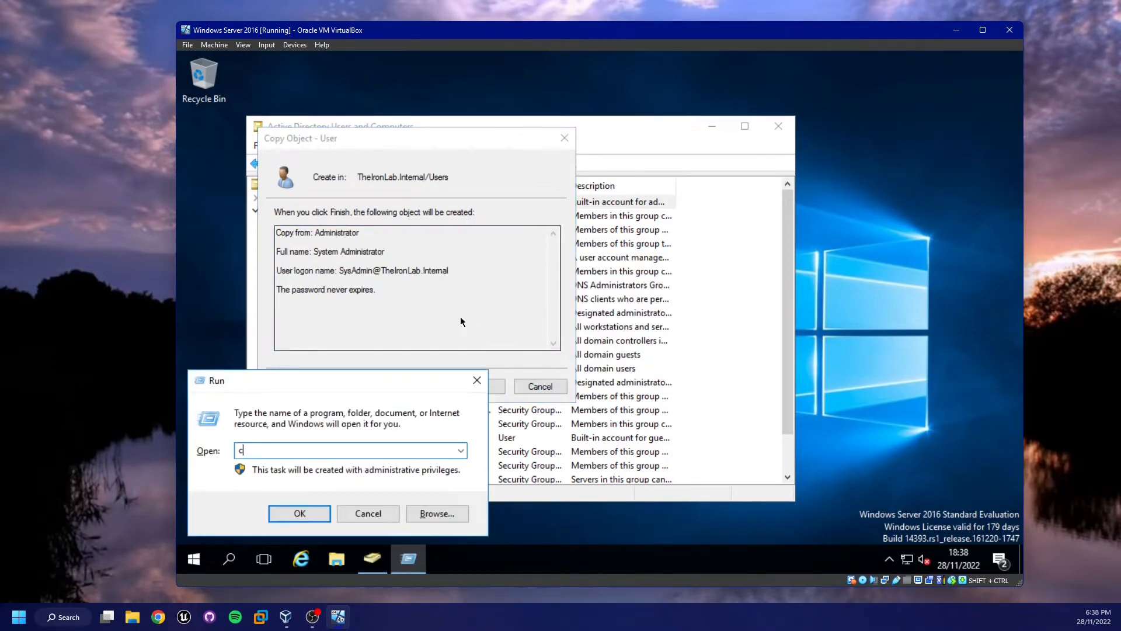
Run gpupdate /force in an administrator command prompt, then finish creating System Administrator
key("Return")
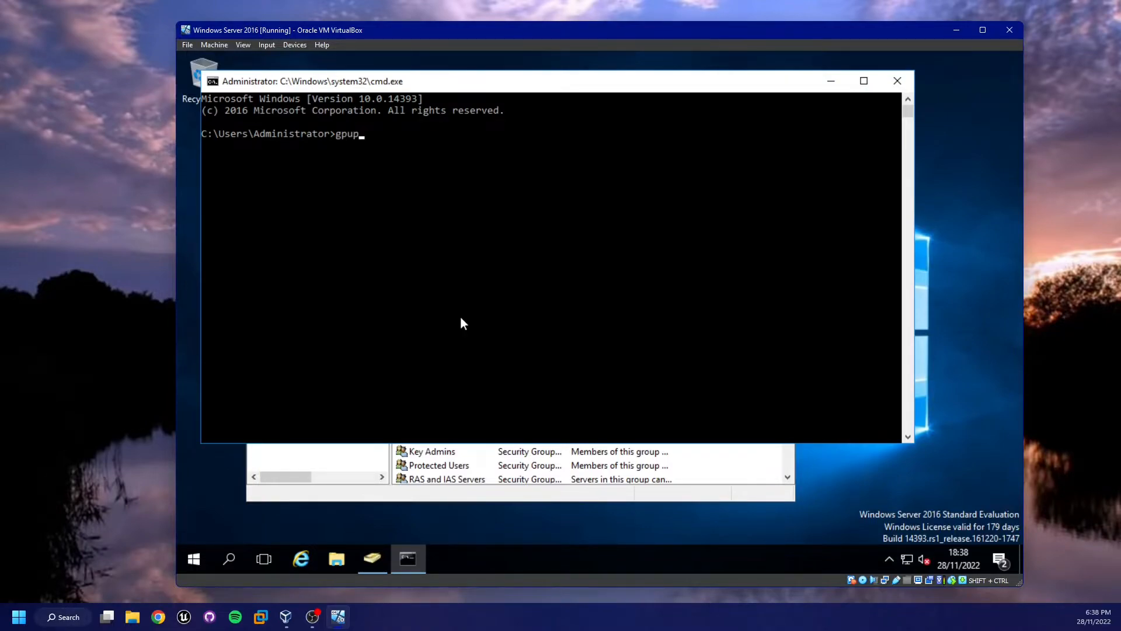
key("Return")
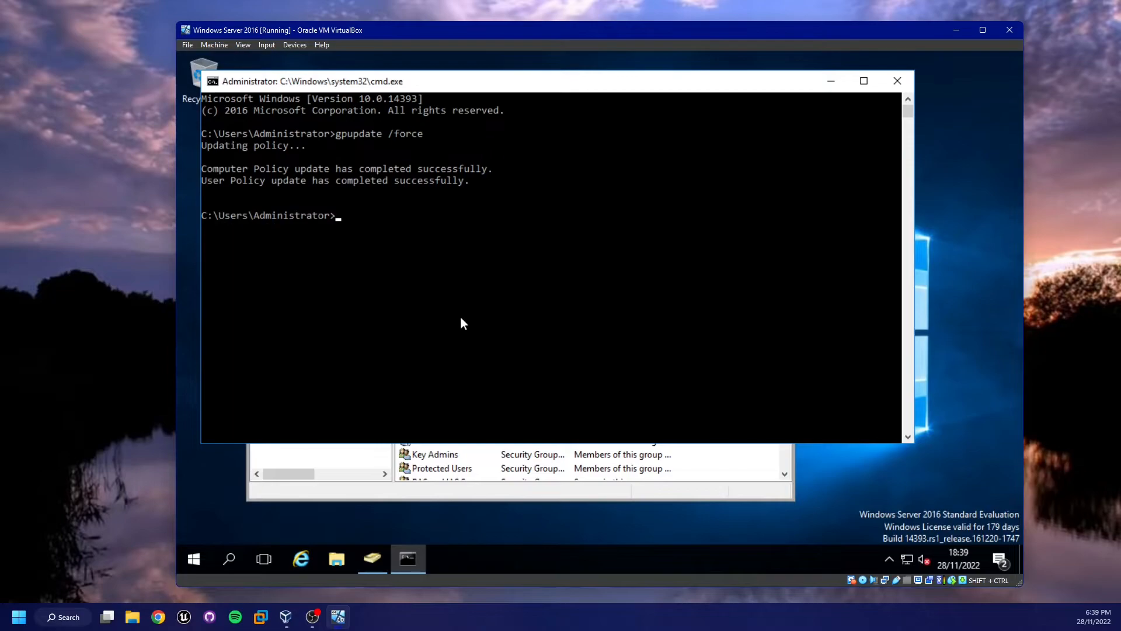
left_click(898, 80)
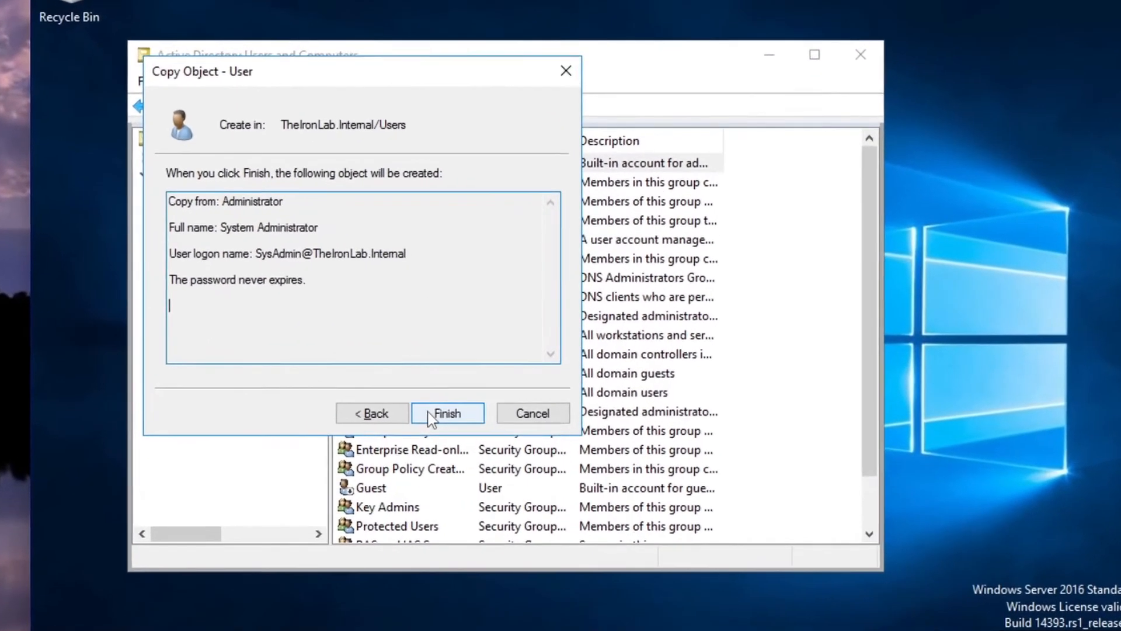
left_click(431, 414)
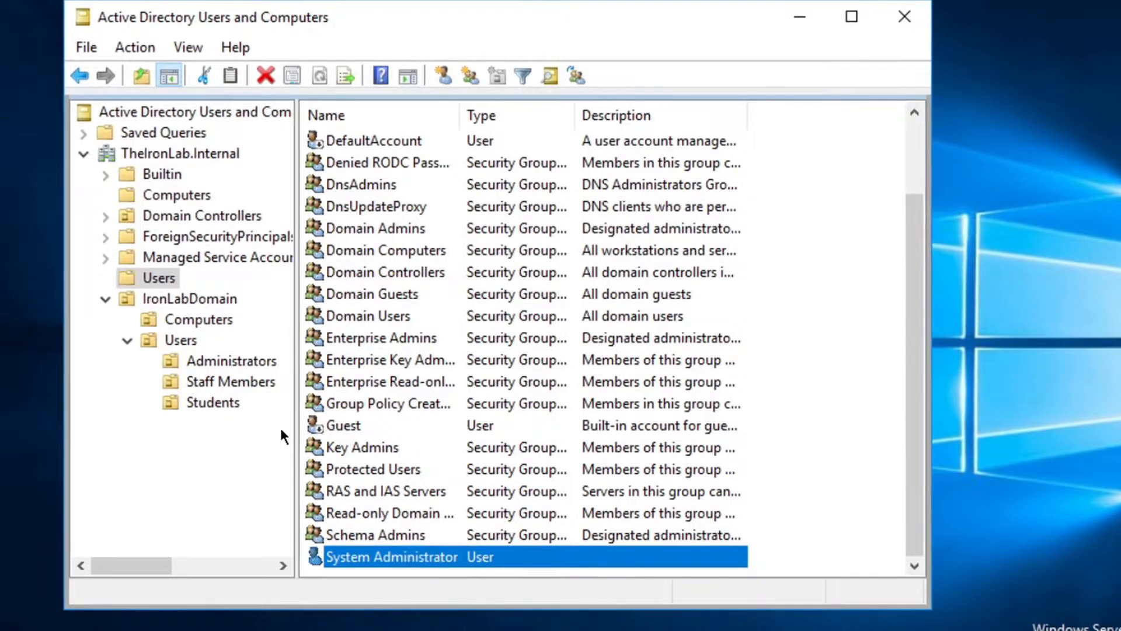
Move the System Administrator user into the Administrators OU and select it there
left_click_drag(214, 363, 214, 363)
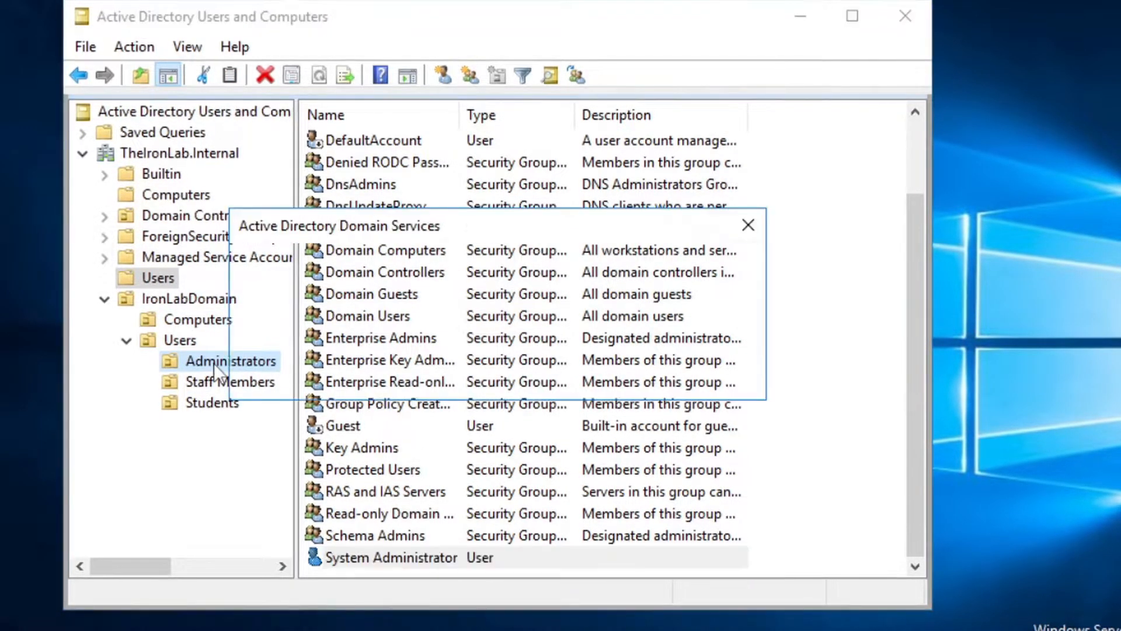
left_click(341, 351)
left_click(409, 354)
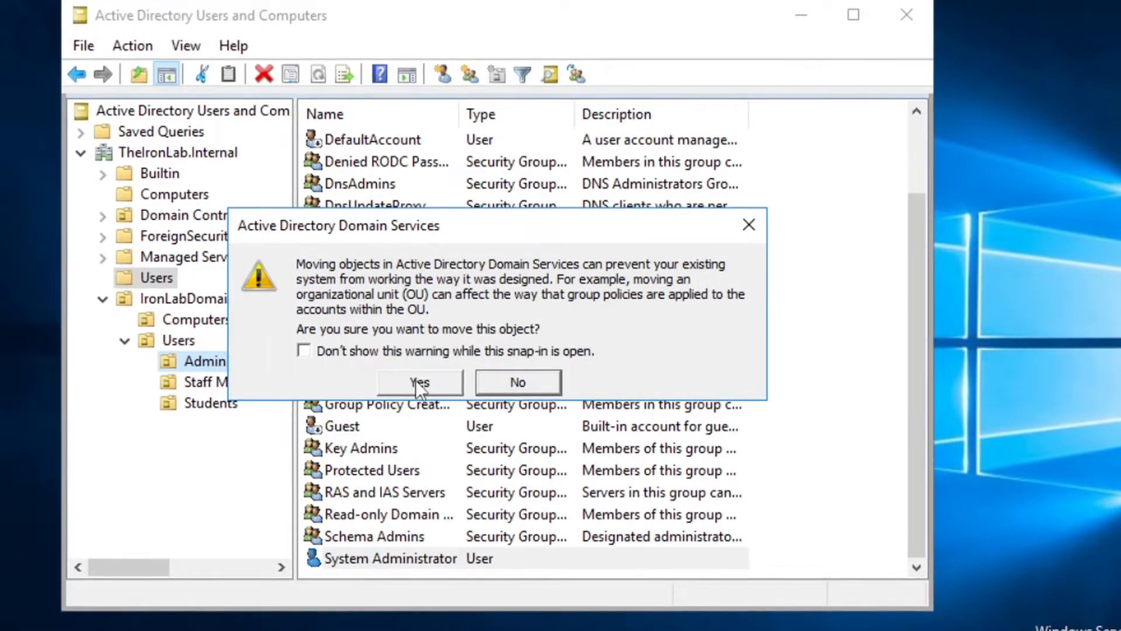
left_click(416, 380)
left_click(202, 363)
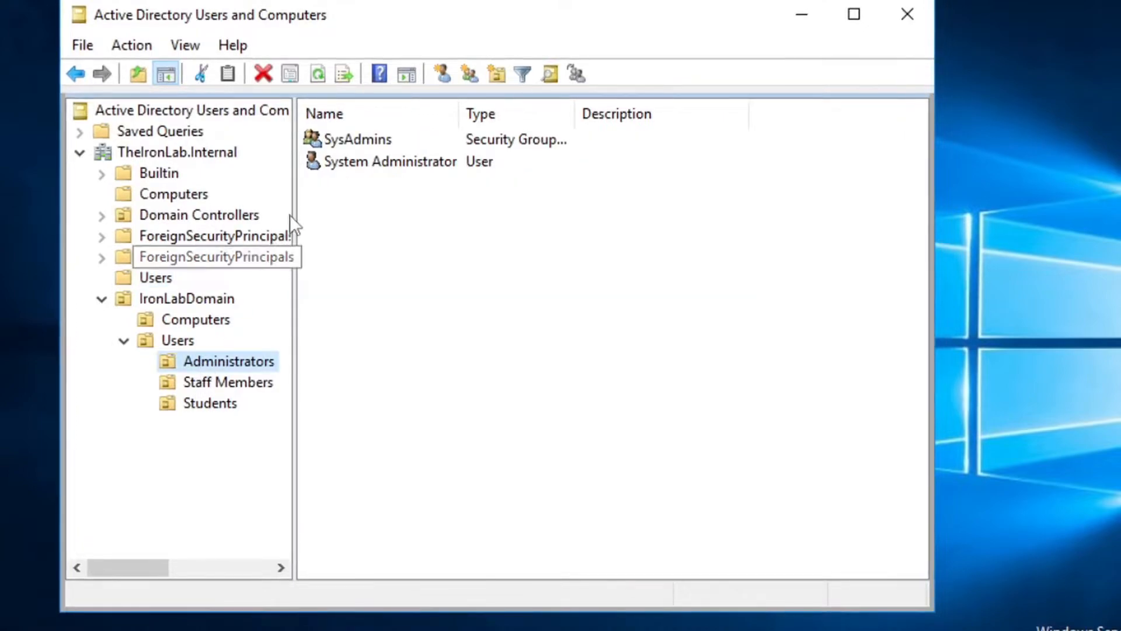
left_click_drag(369, 172, 451, 191)
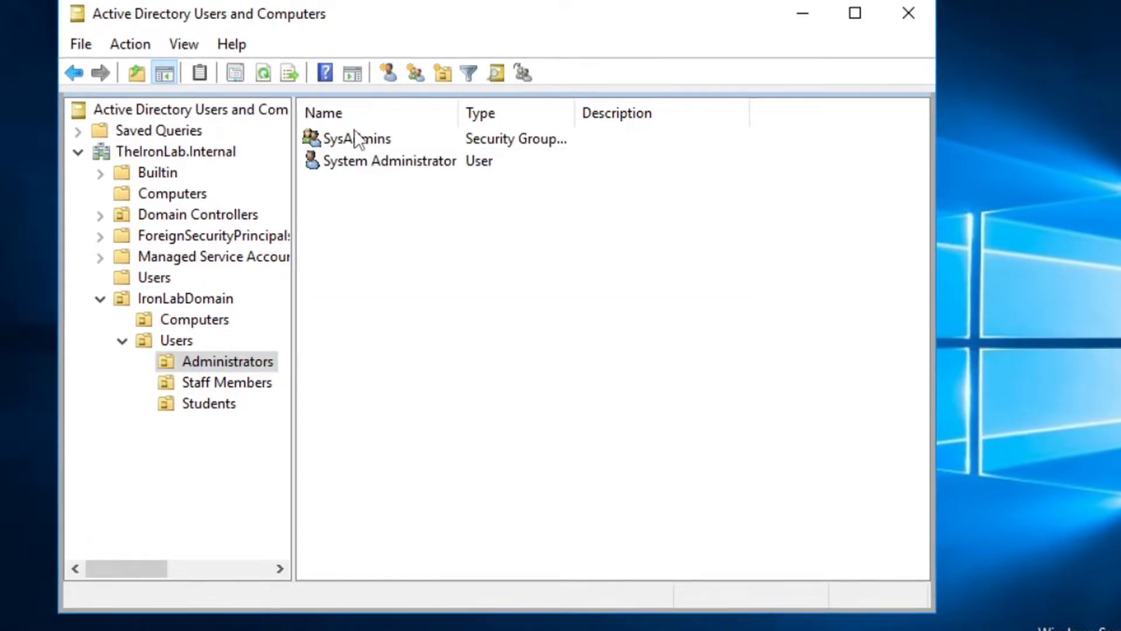
Add the System Administrator user to the SysAdmins group
right_click(352, 159)
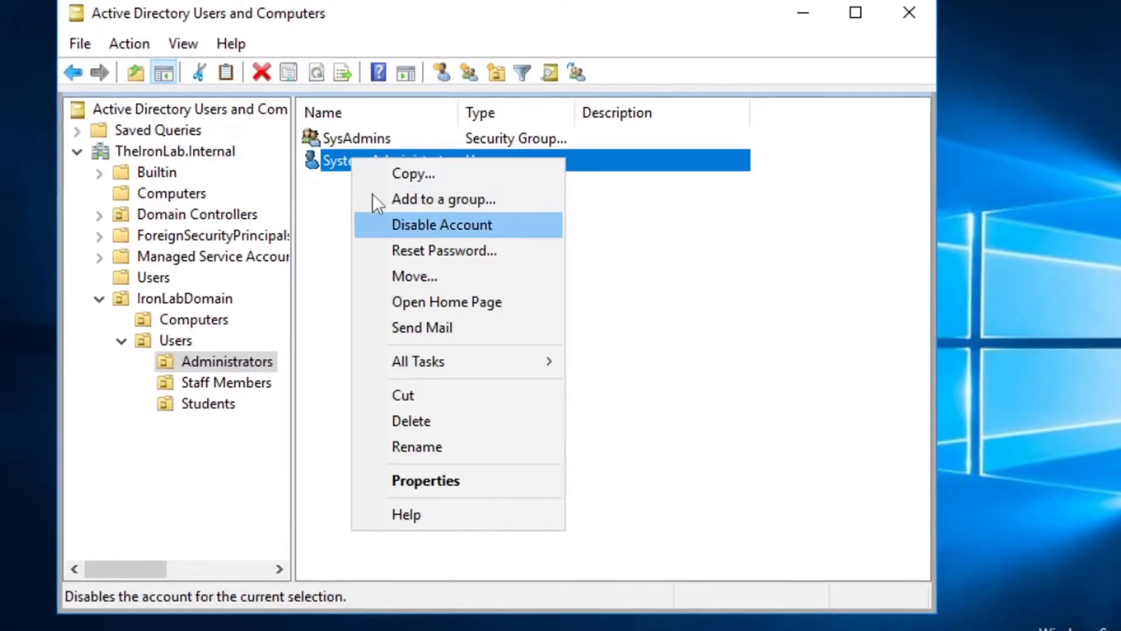
left_click(338, 145)
left_click(409, 159)
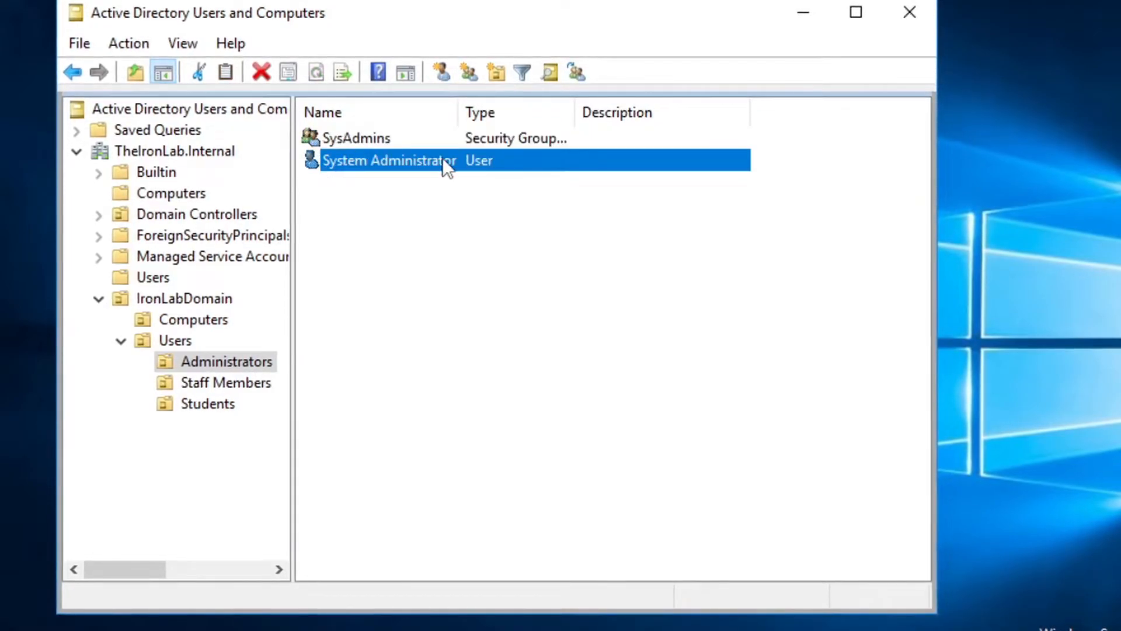
right_click(342, 158)
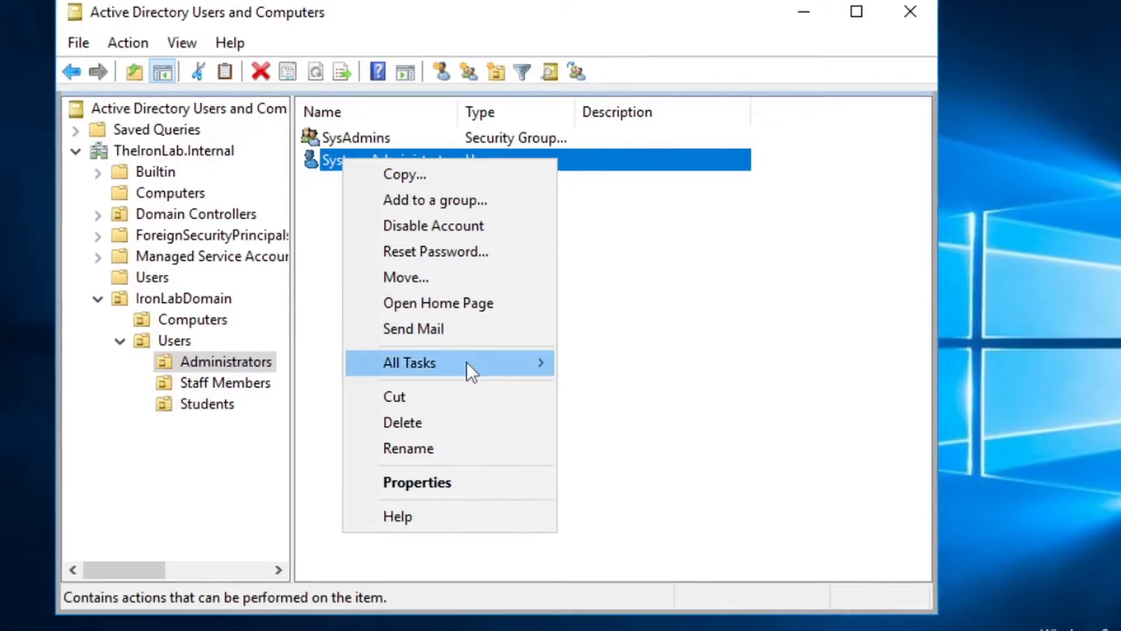
mouse_move(467, 362)
left_click(695, 390)
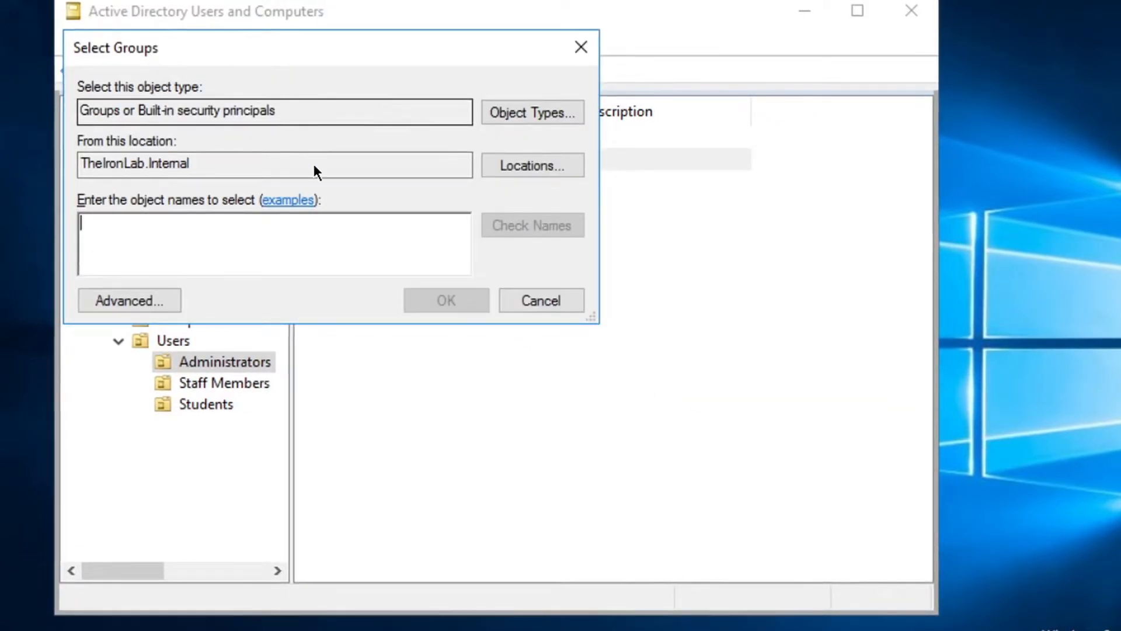
type("Sy")
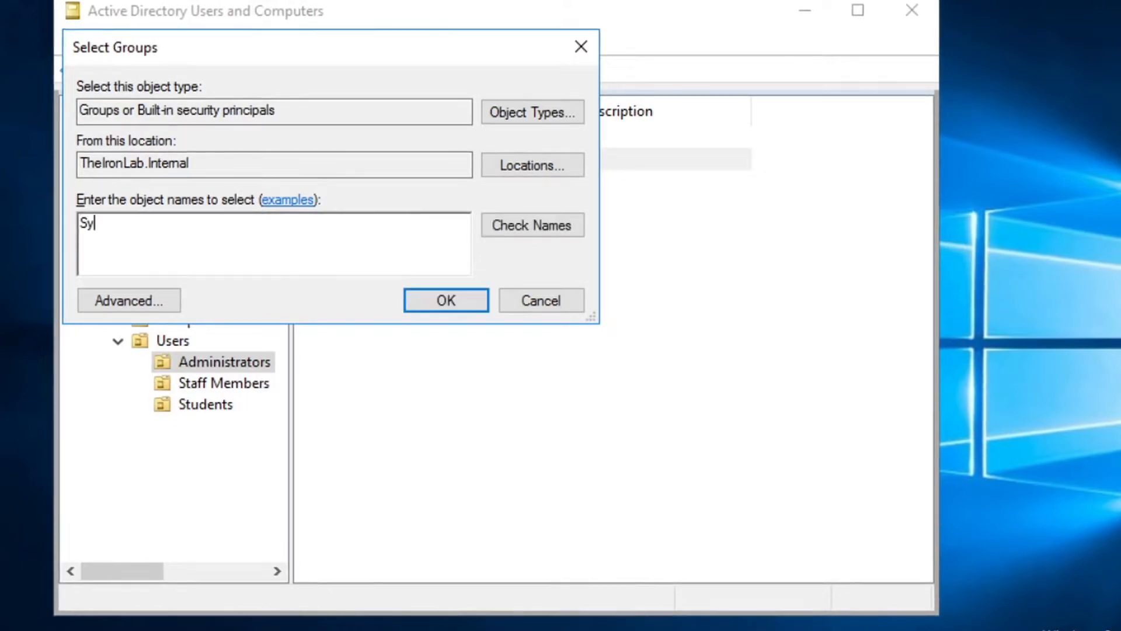
type("sAdmins")
key("Return")
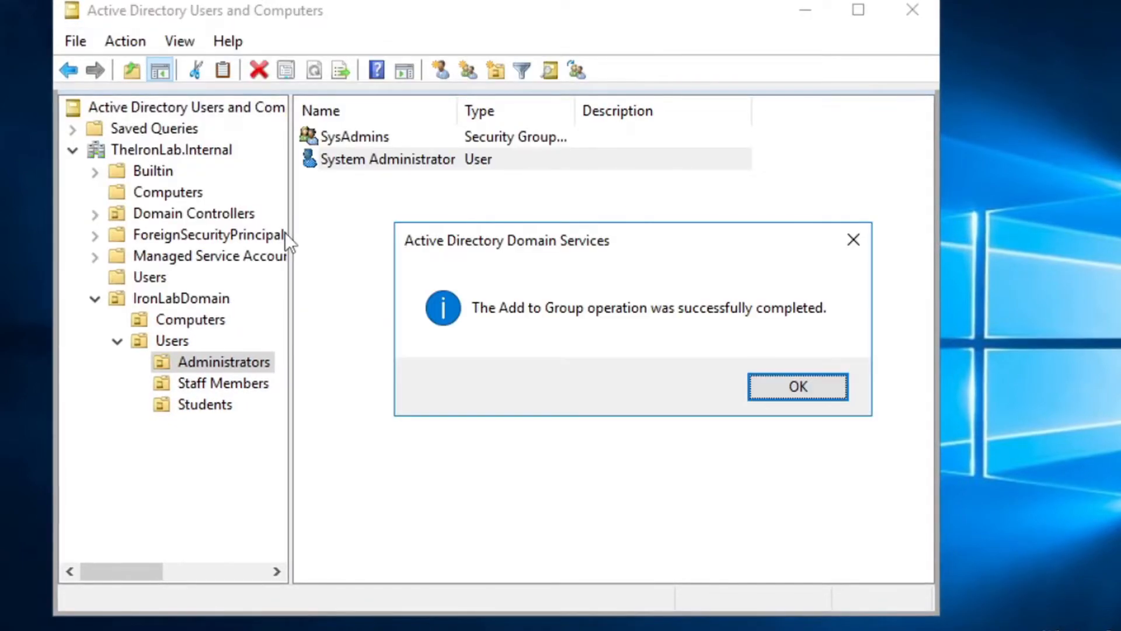
key("Return")
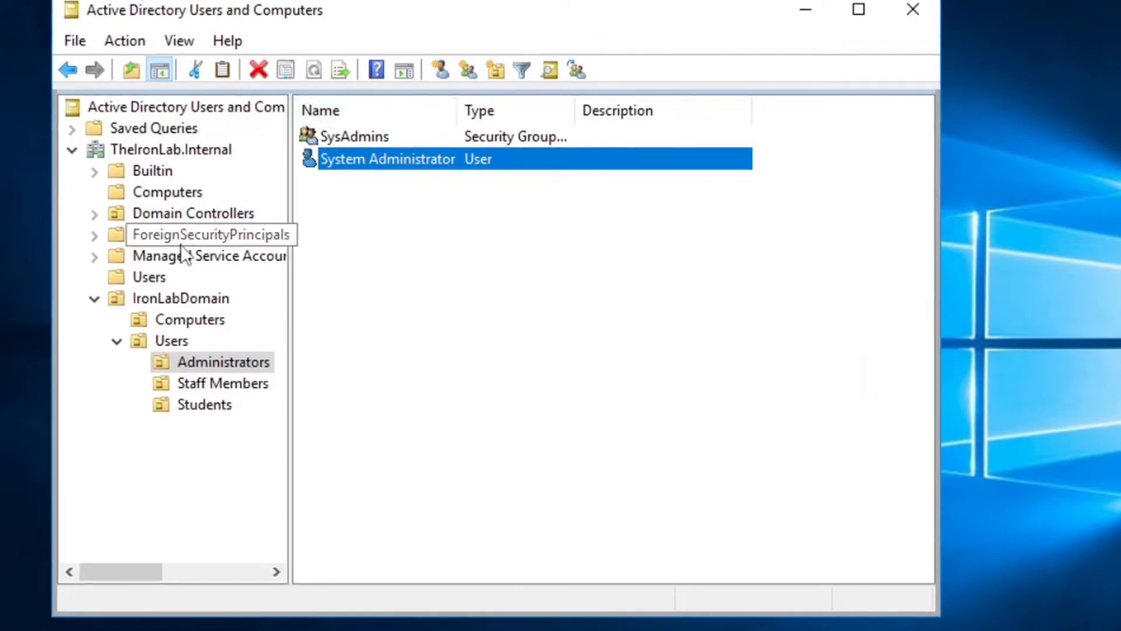
Confirm System Administrator appears in SysAdmins' Members list, then close the dialogs
double_click(425, 135)
left_click(361, 93)
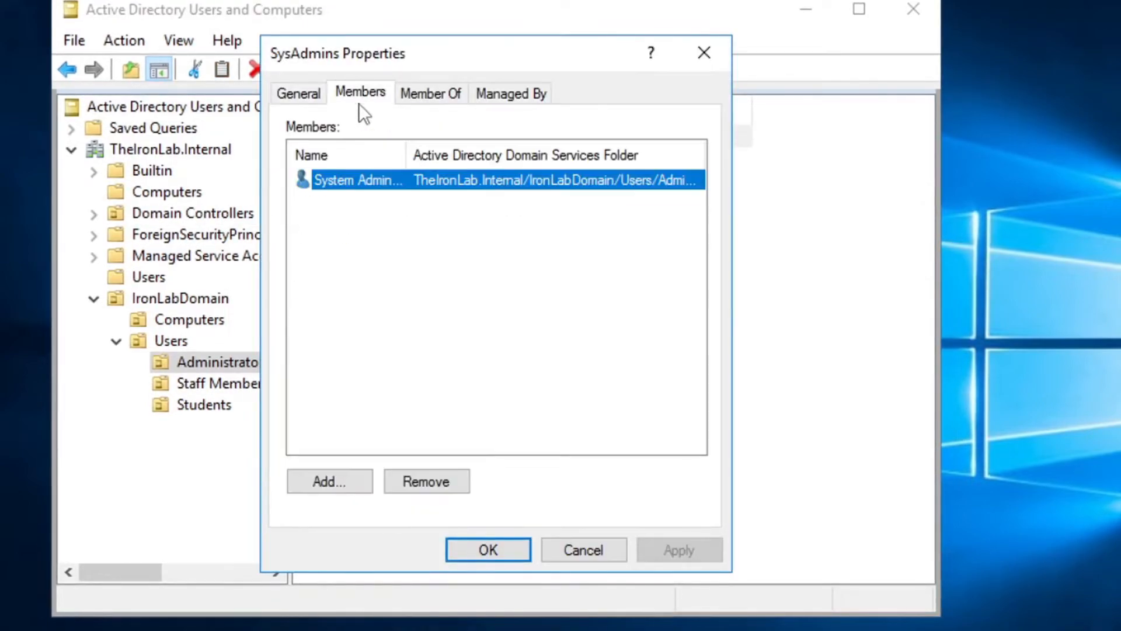
left_click(387, 209)
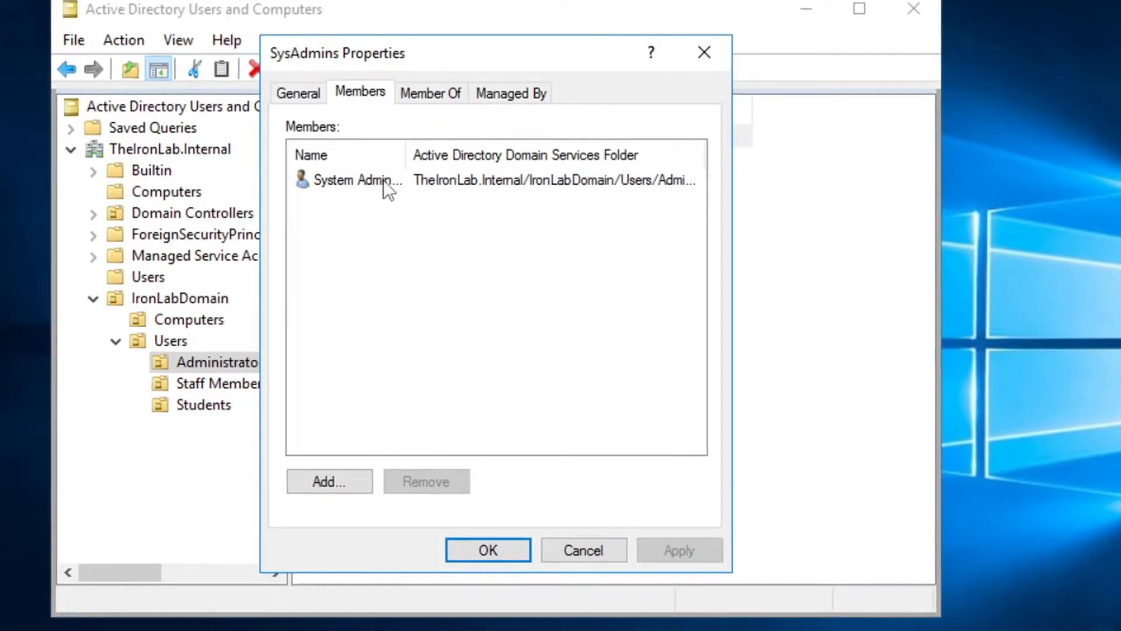
double_click(383, 180)
key("Escape")
key("Escape")
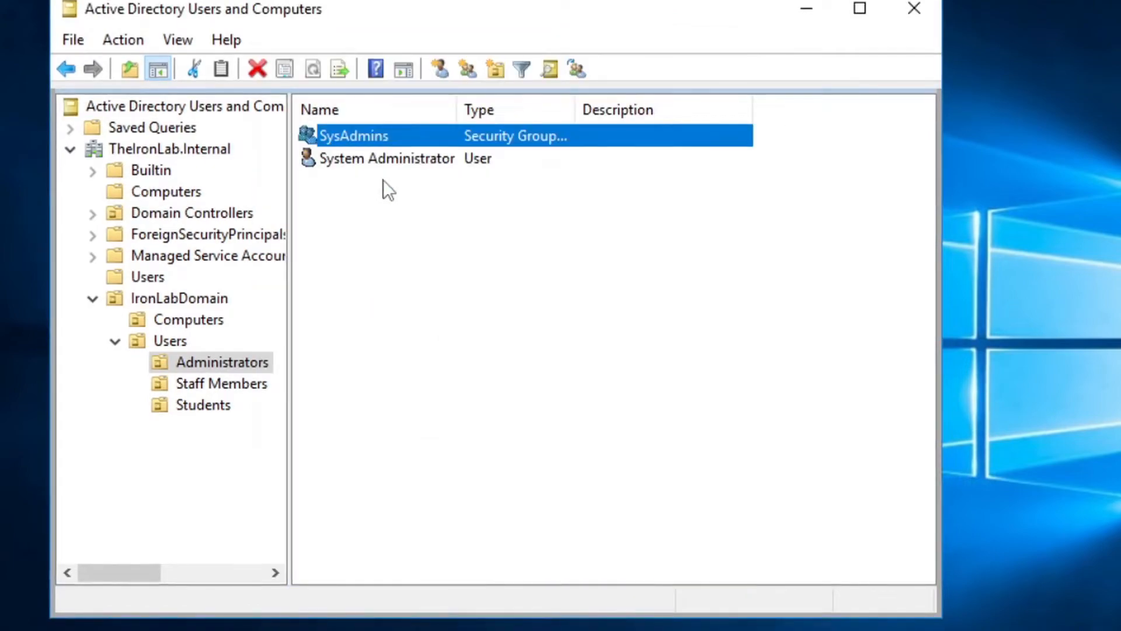
left_click(491, 295)
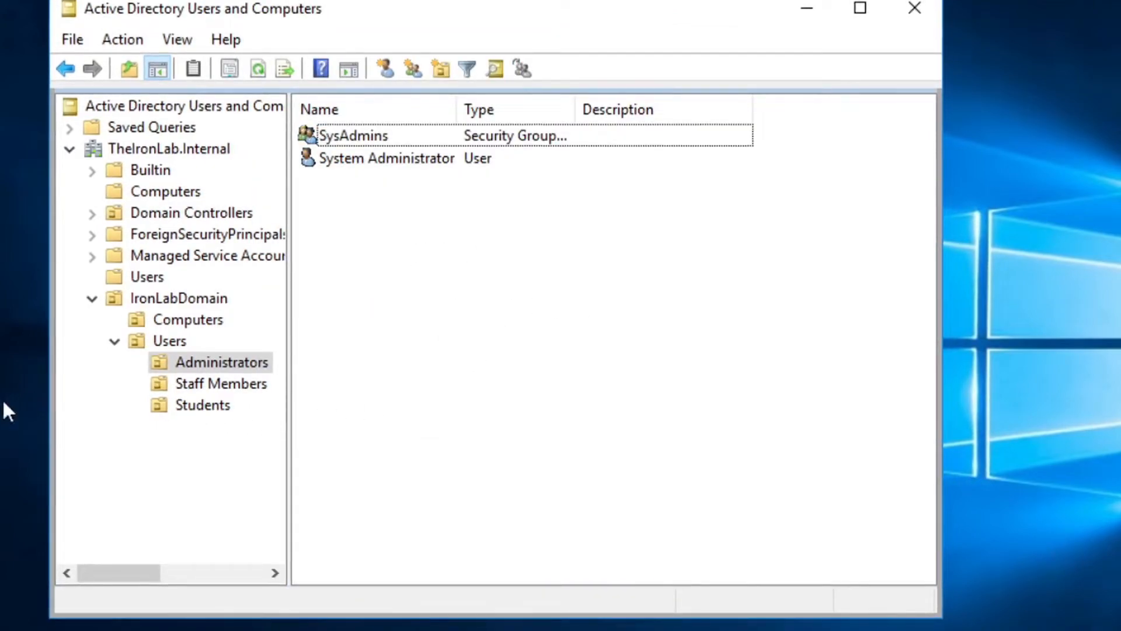
Start a new user in Staff Members named Staff Member Test with logon name StaffTest
left_click(188, 386)
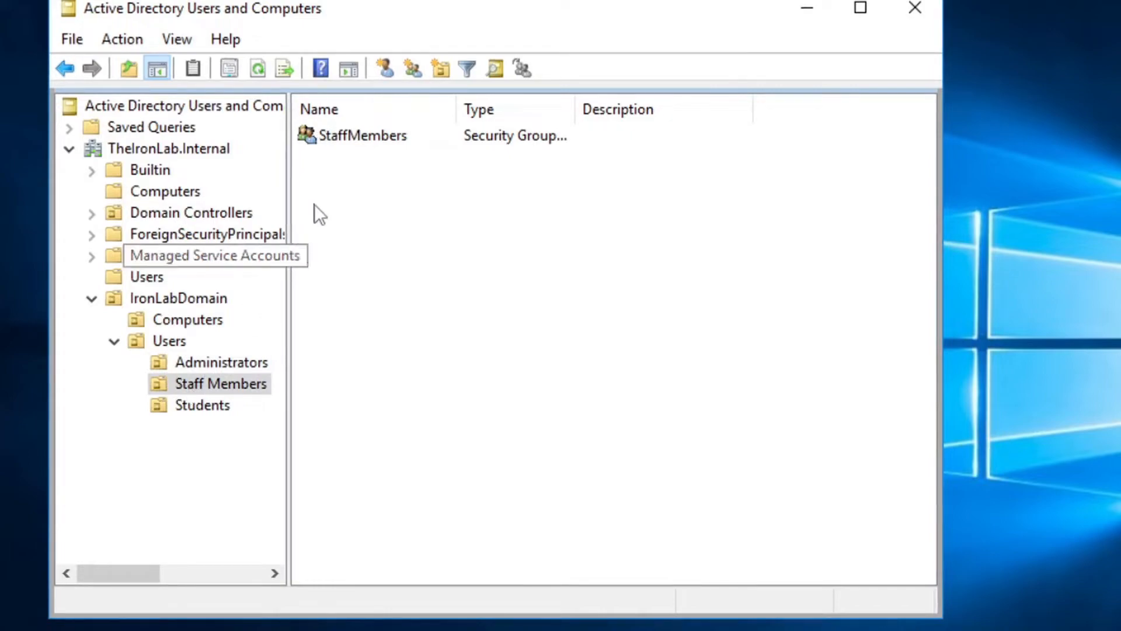
right_click(349, 209)
mouse_move(454, 310)
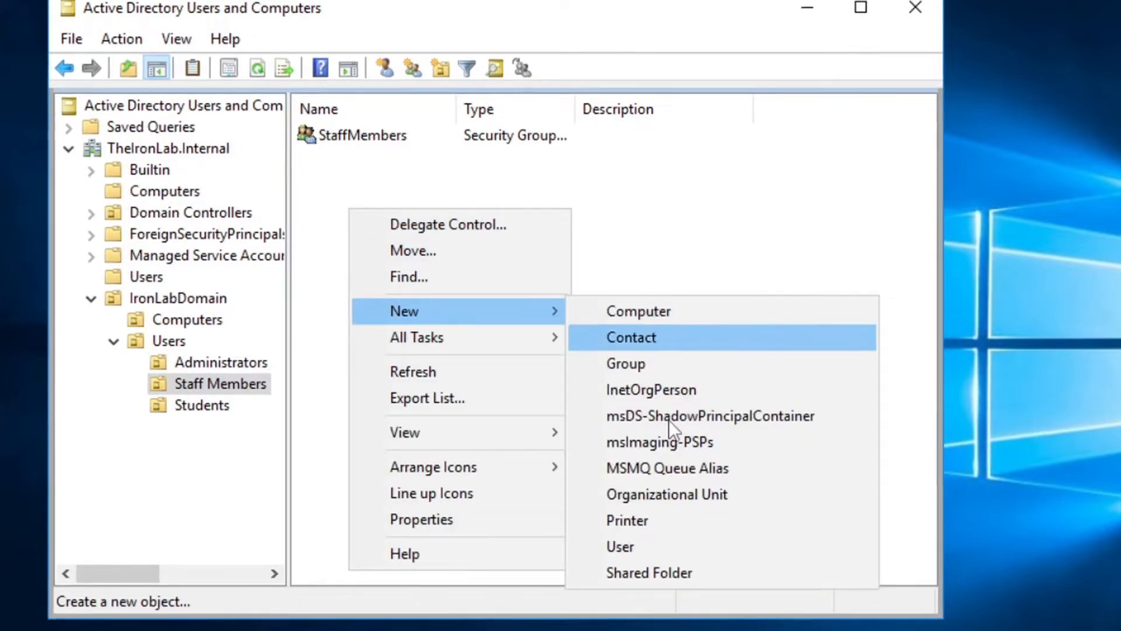
left_click(681, 543)
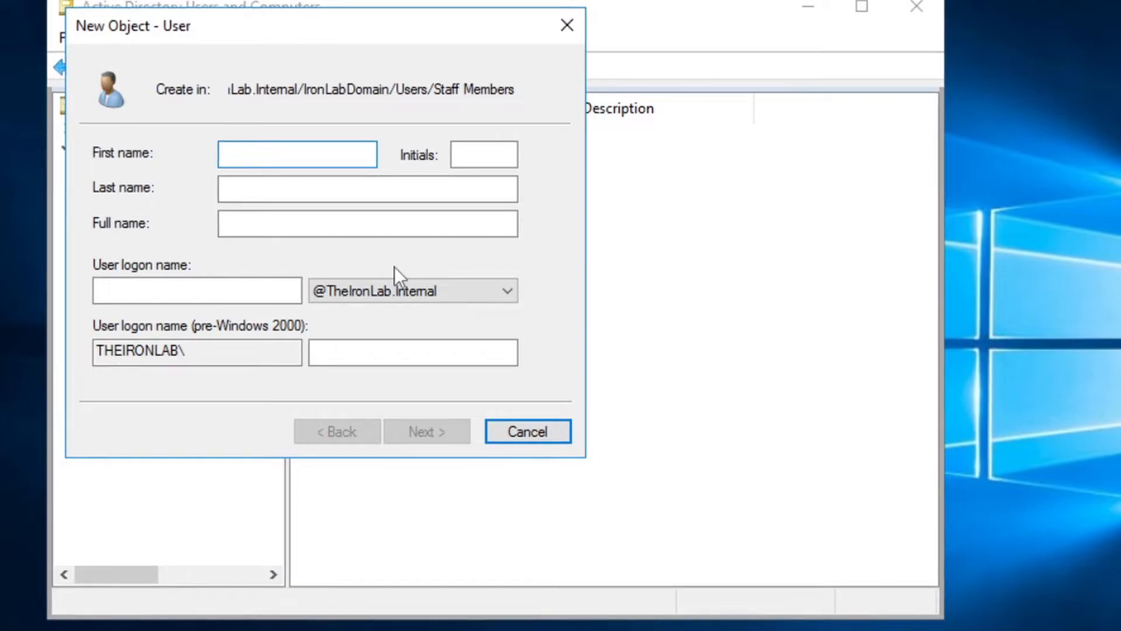
type("Staff")
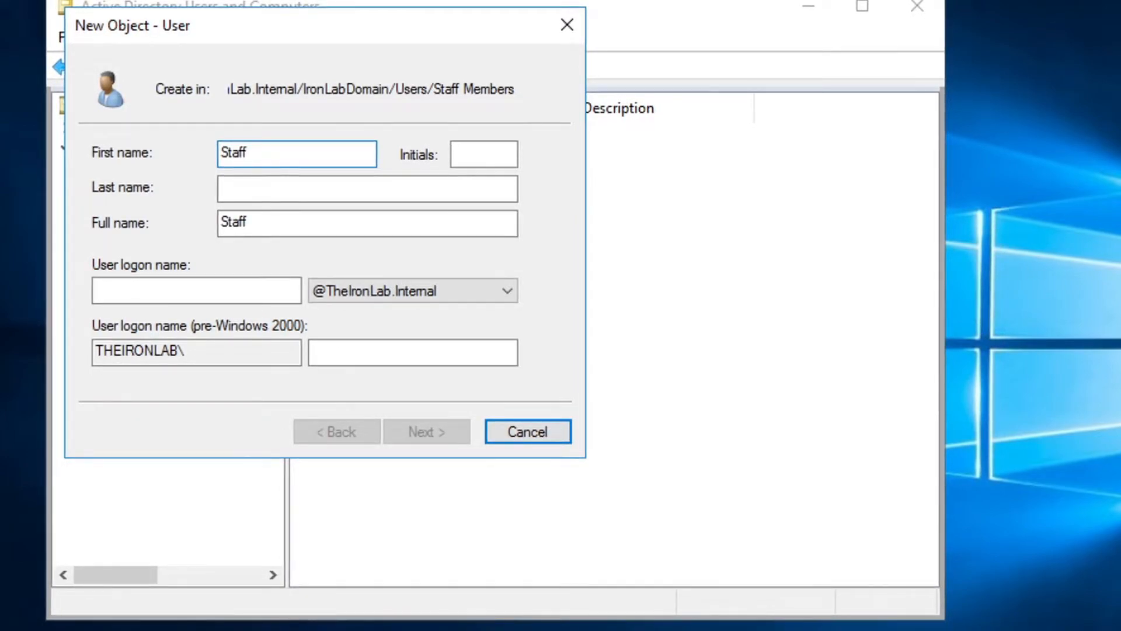
type("Staff Member")
key("Tab")
key("Tab")
type("Tes")
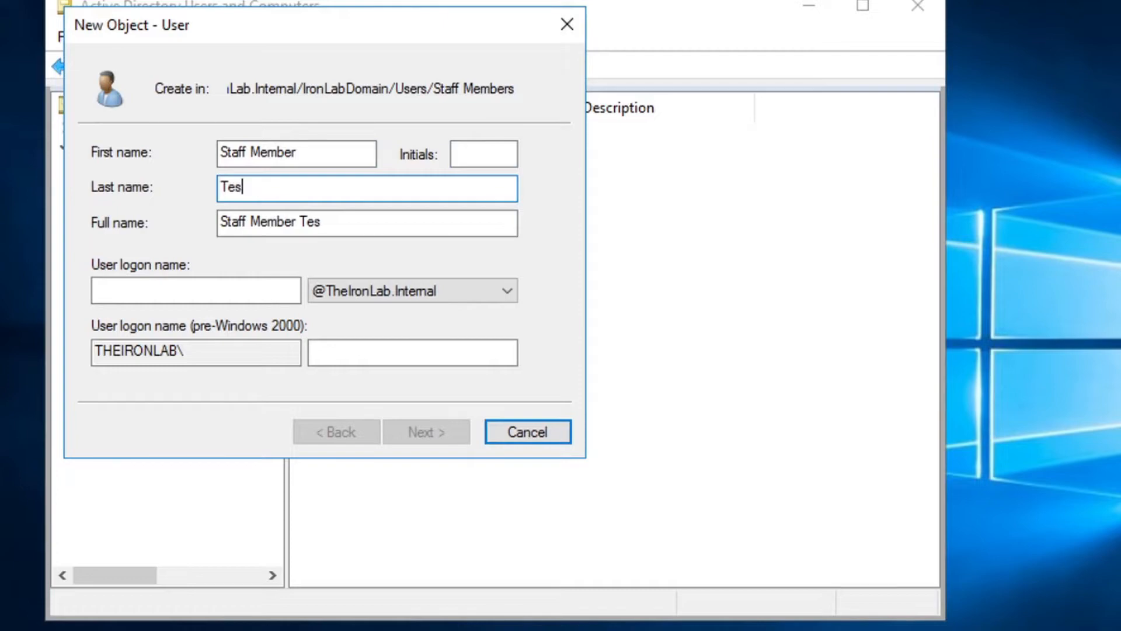
key("Tab")
key("Tab")
type("S")
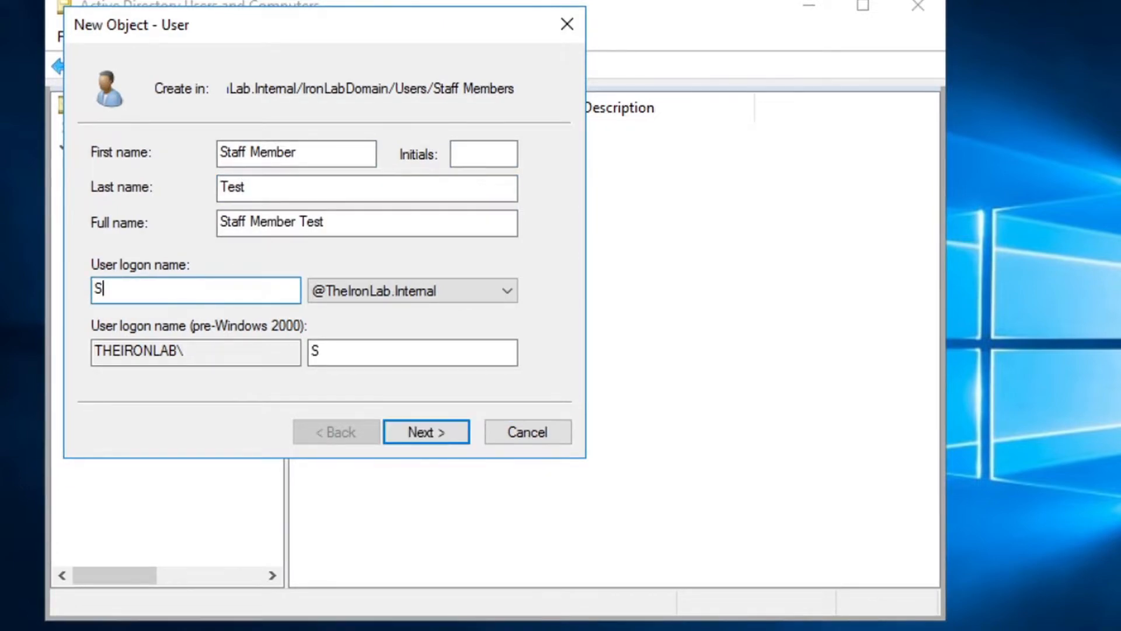
key("BackSpace")
key("BackSpace")
key("BackSpace")
type("StaffTest")
key("Return")
Enter the password, set it to never expire, and finish creating Staff Member Test
type("Pa")
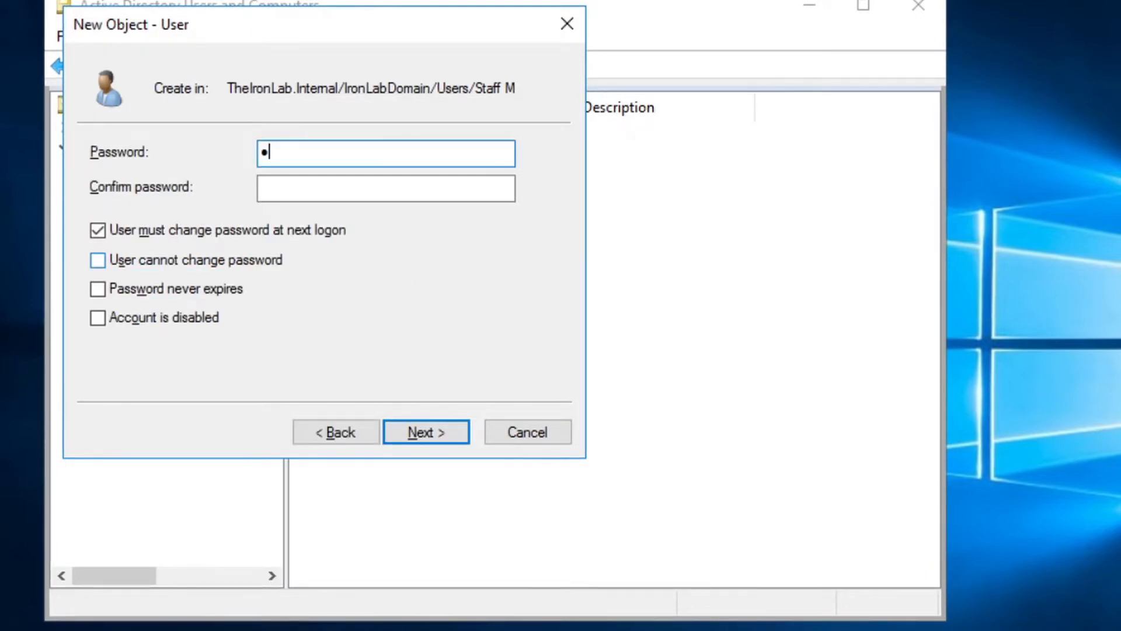
key("Tab")
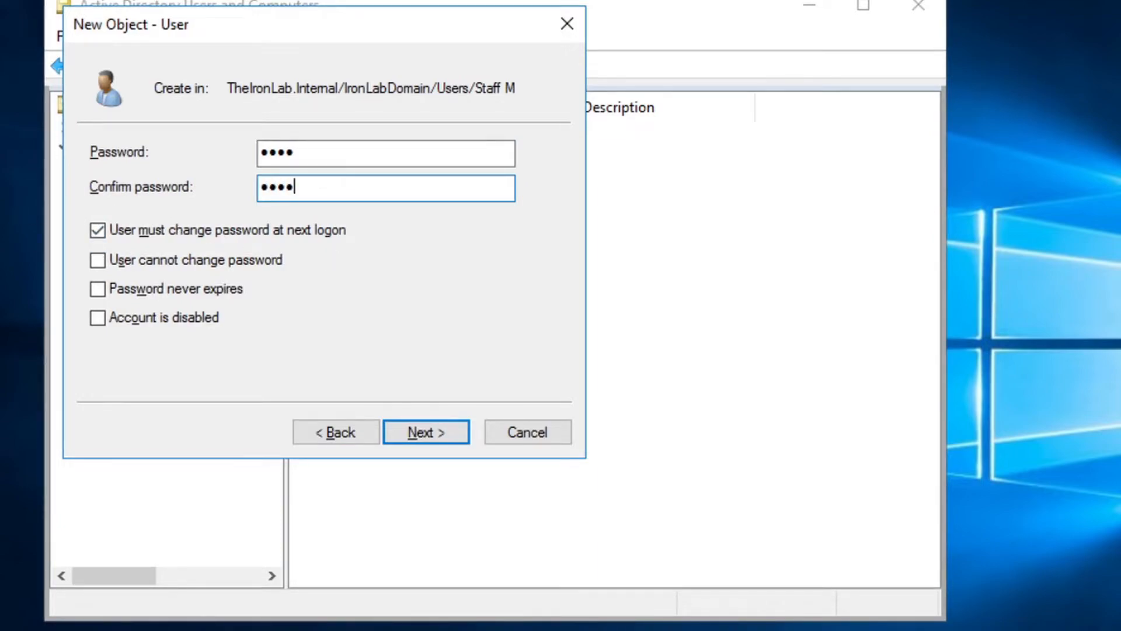
left_click(127, 288)
key("Return")
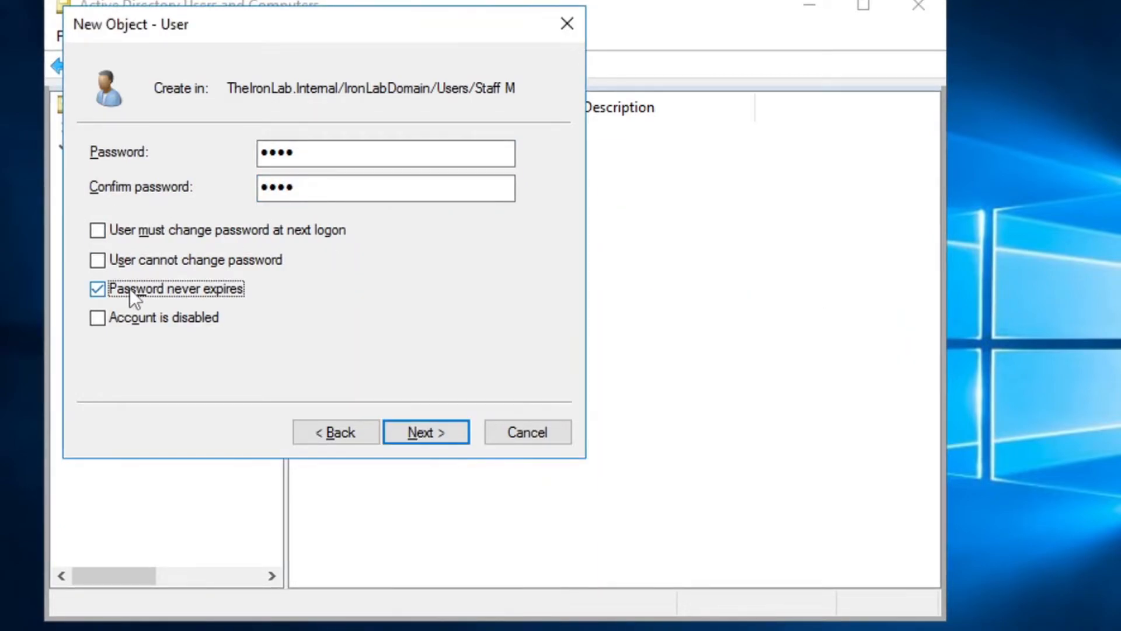
left_click(419, 424)
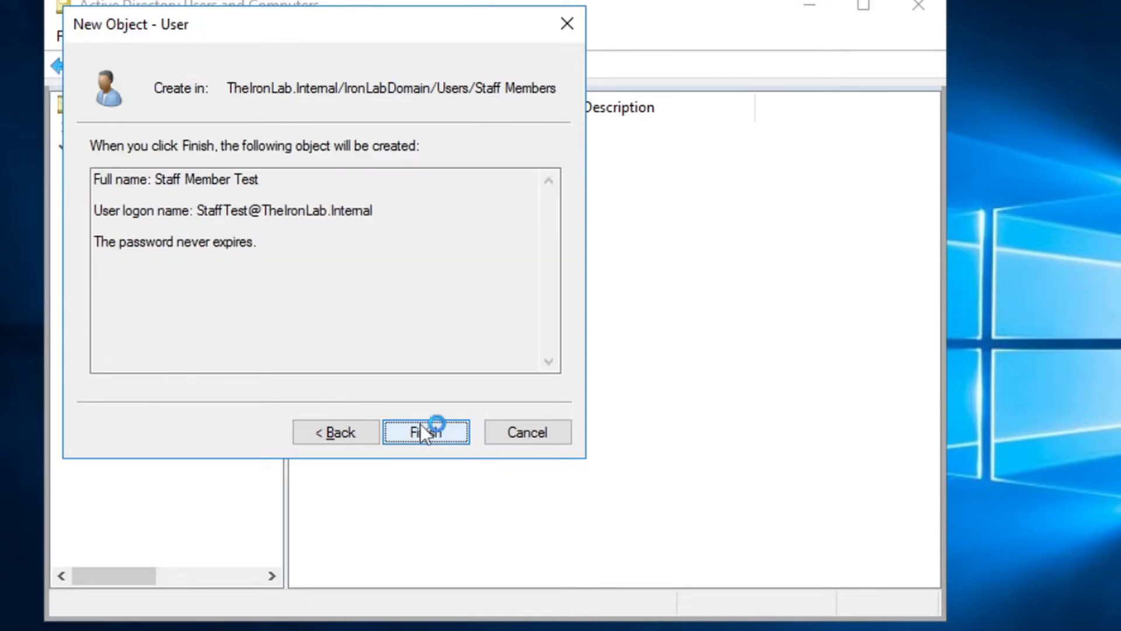
left_click(419, 425)
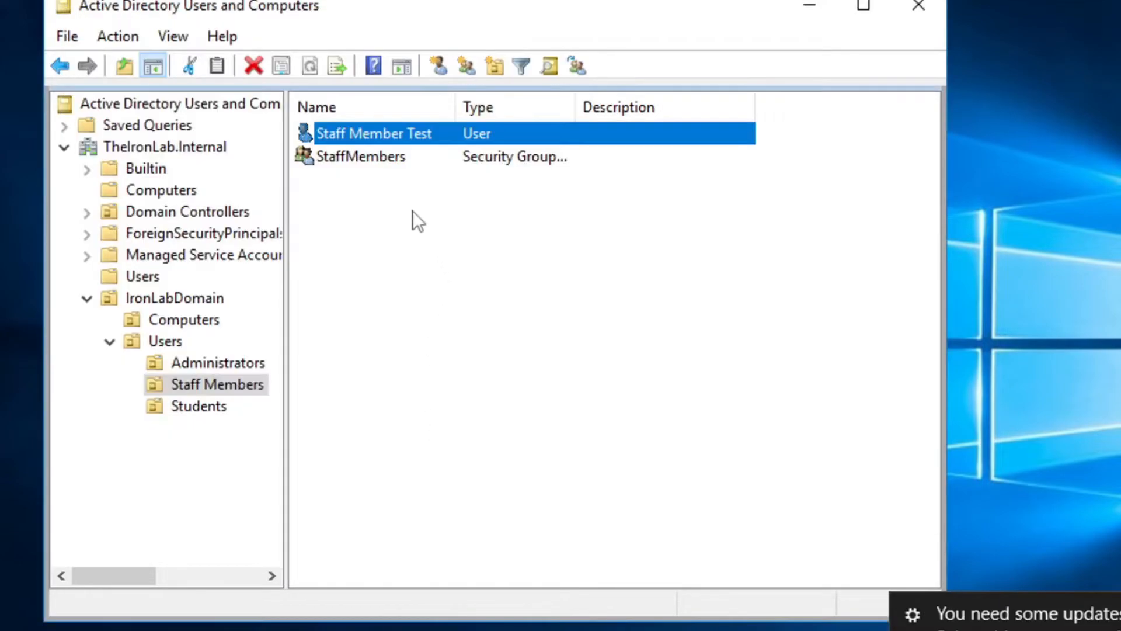
Add Staff Member Test to the StaffMembers group, correcting a mistyped group name
left_click(468, 229)
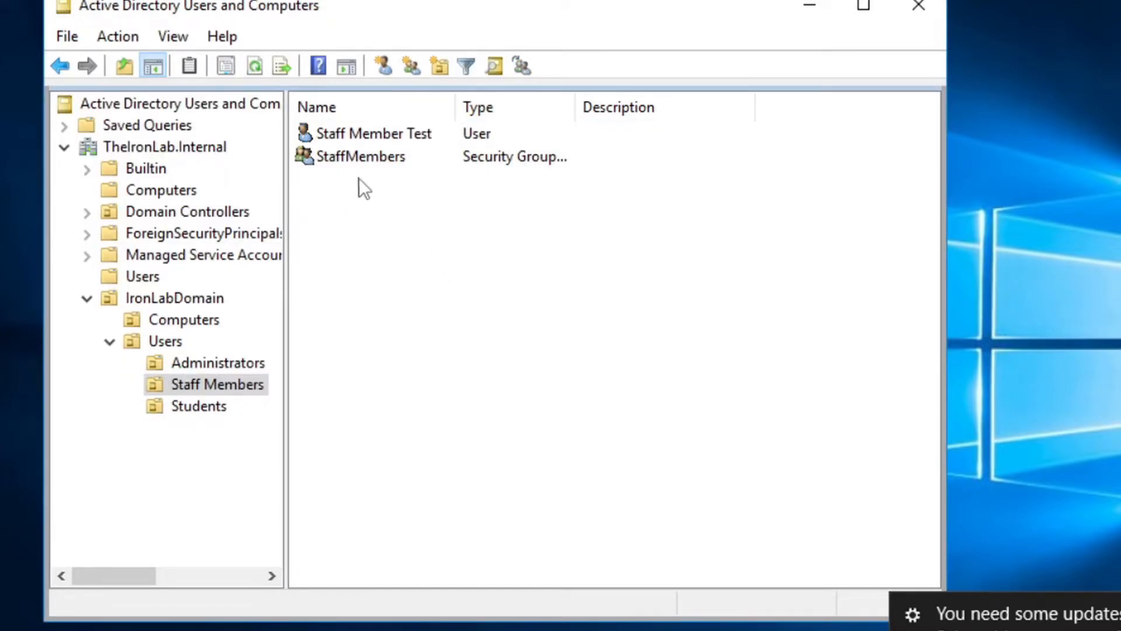
right_click(391, 132)
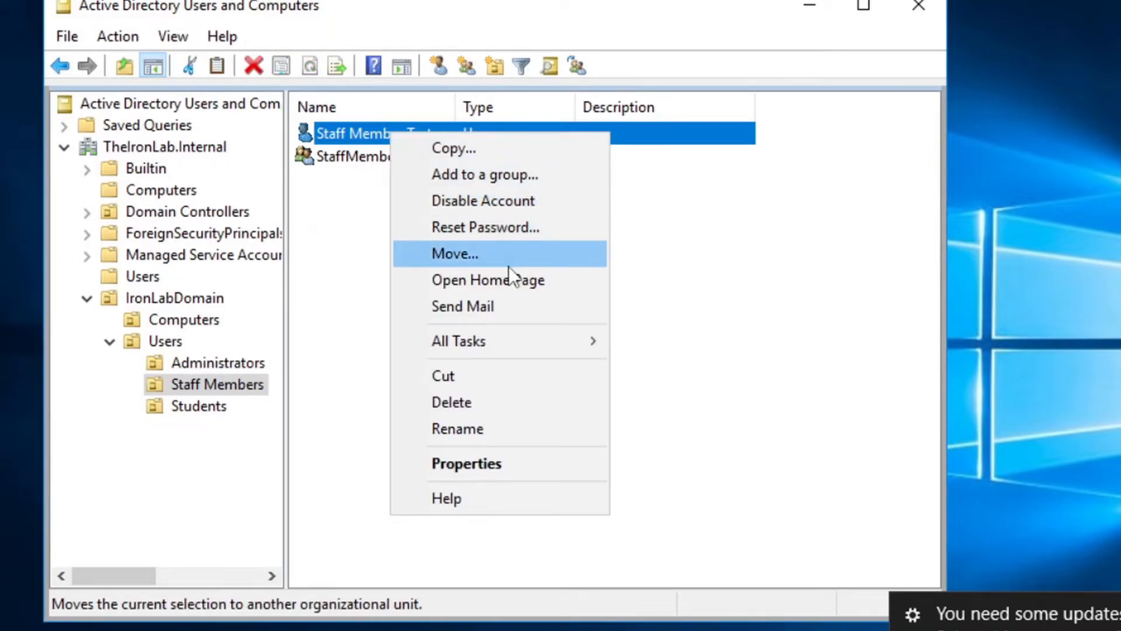
mouse_move(514, 338)
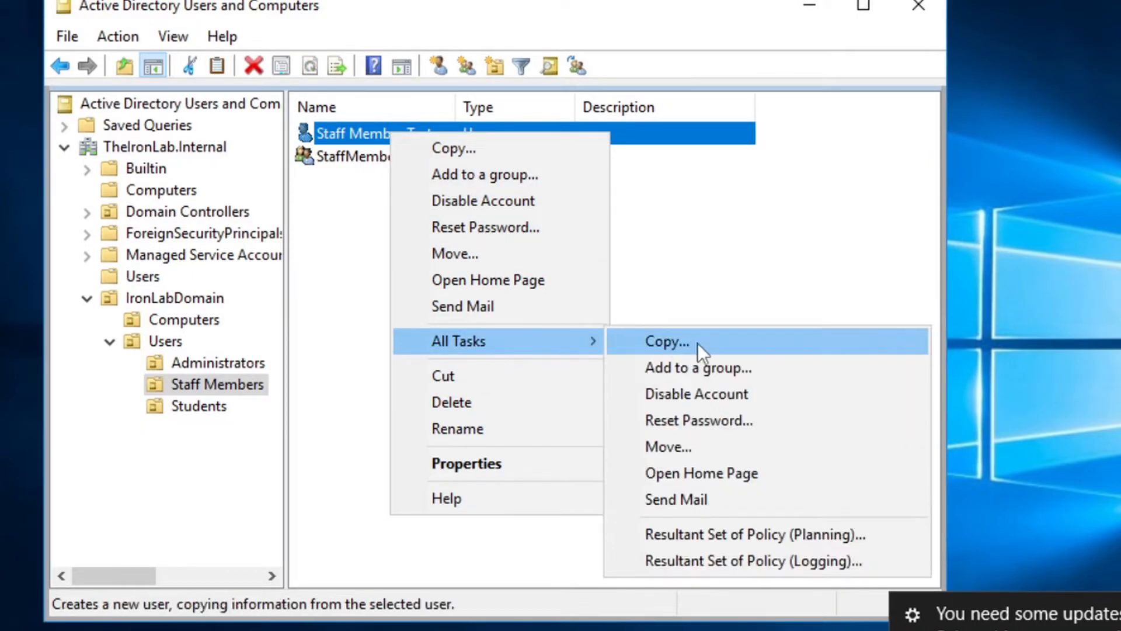
left_click(705, 376)
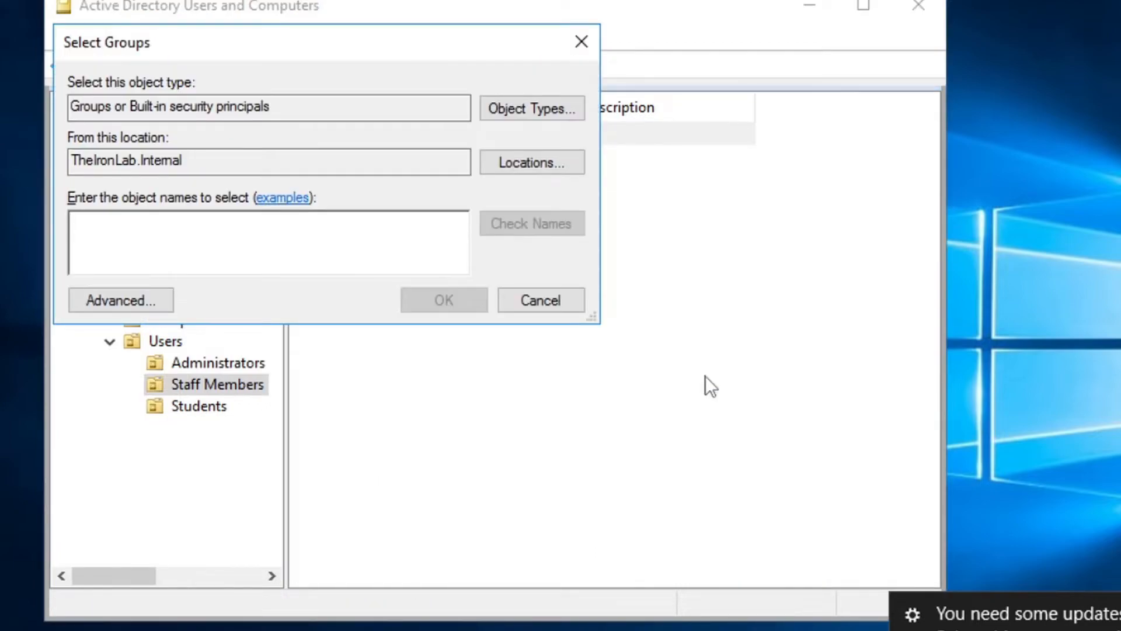
type("Staff Mem")
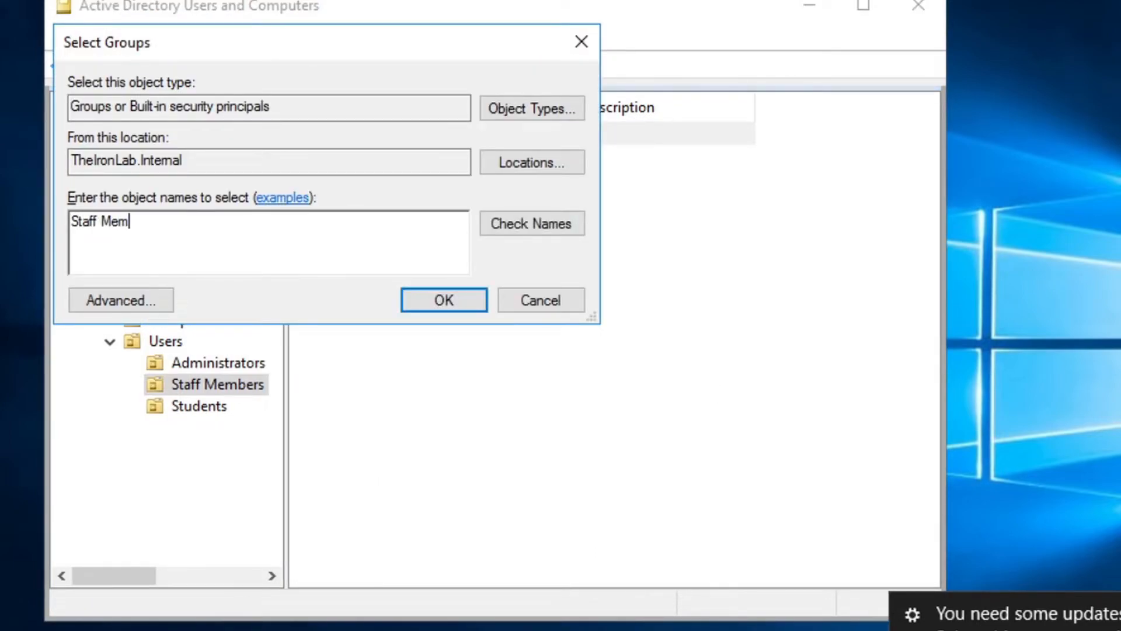
key("Return")
key("Escape")
key("BackSpace")
key("BackSpace")
key("BackSpace")
key("BackSpace")
key("BackSpace")
key("BackSpace")
key("BackSpace")
key("BackSpace")
key("BackSpace")
type("StaffMembers")
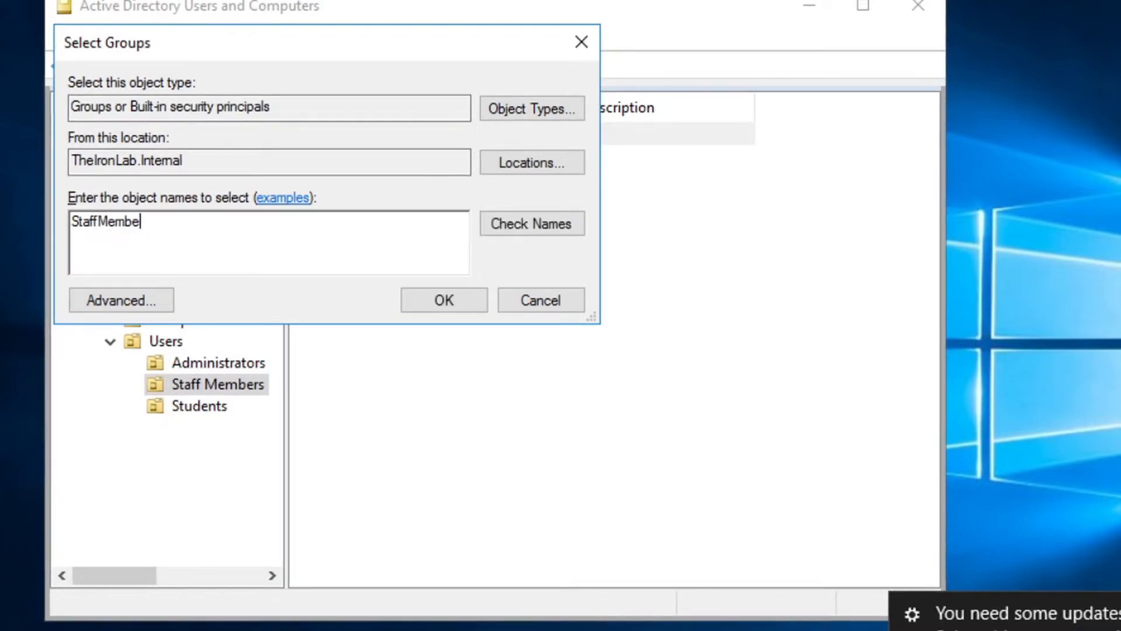
key("Return")
key("Return")
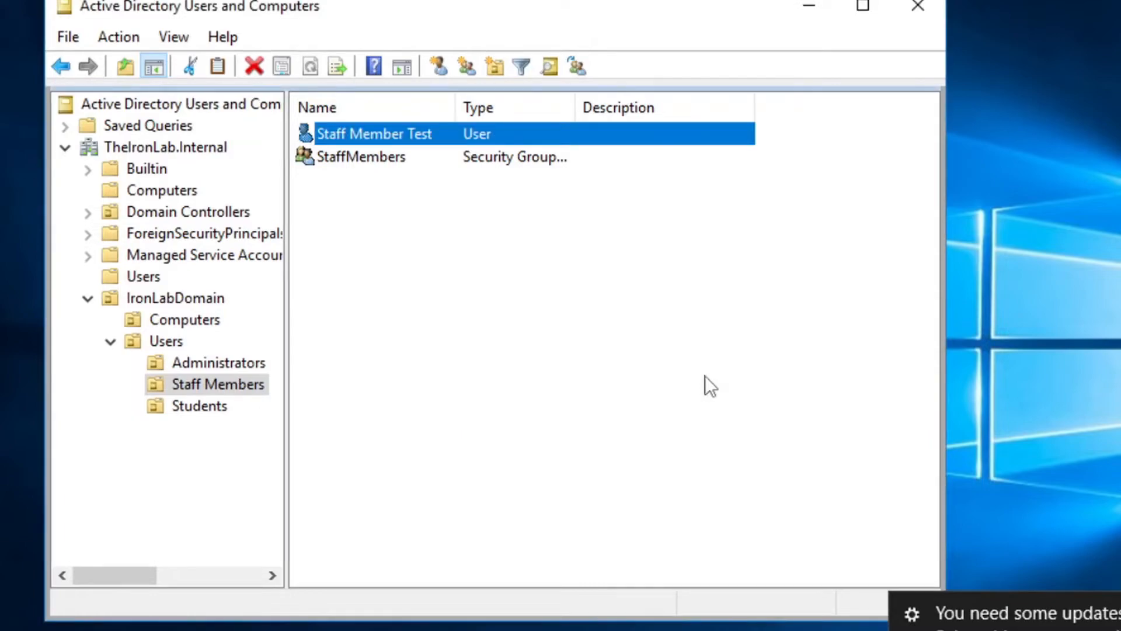
Begin a new user in the Students OU with first name Student
left_click(610, 390)
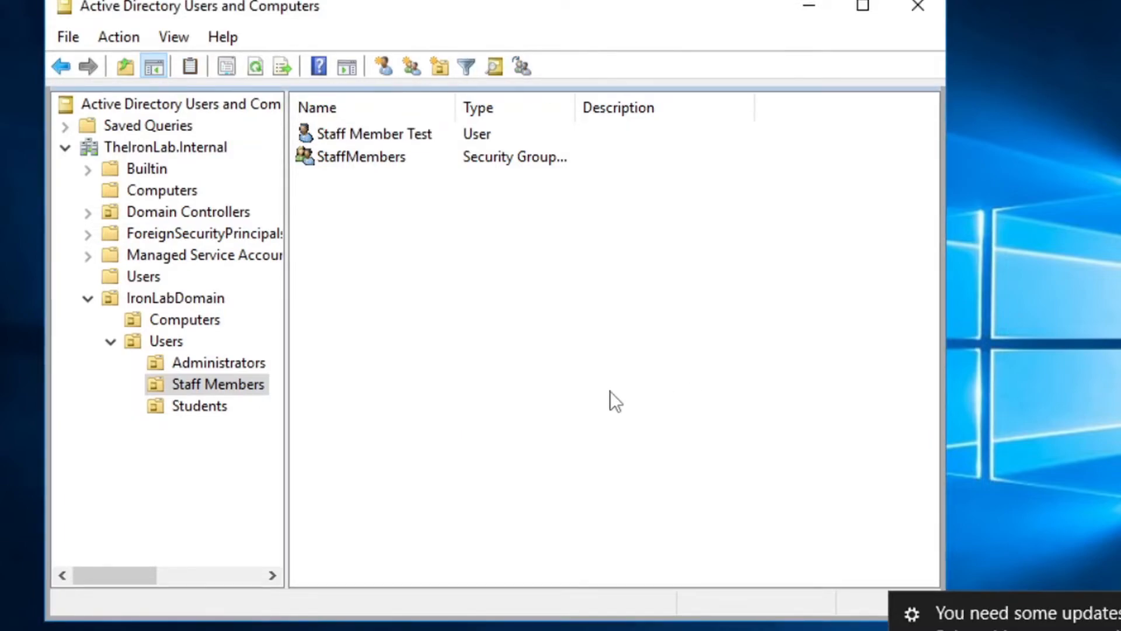
left_click(193, 411)
right_click(359, 193)
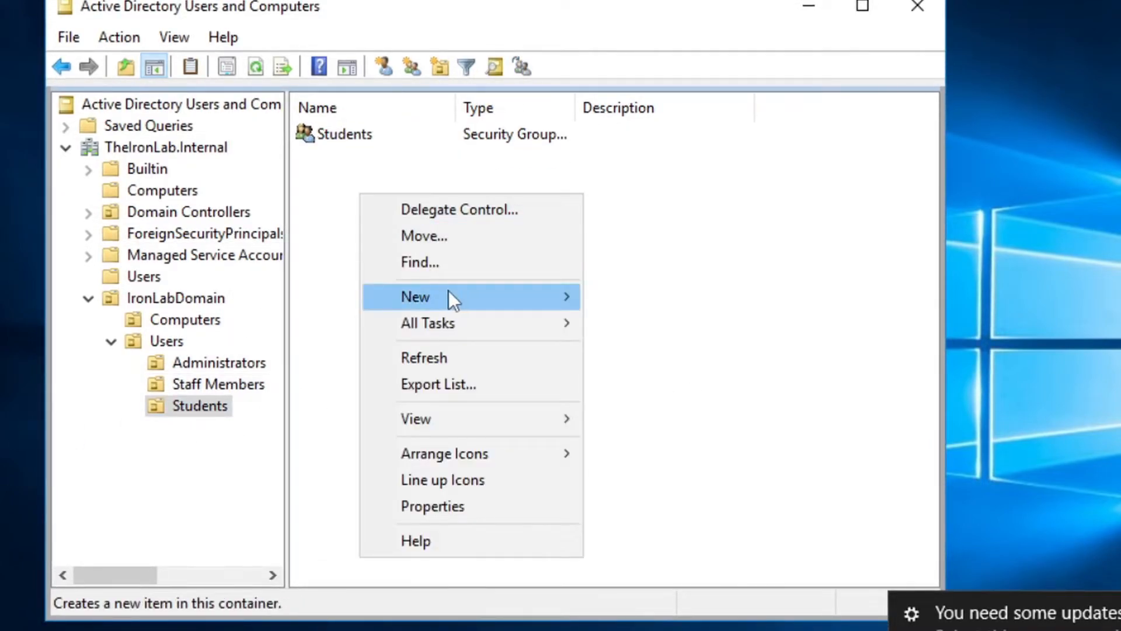
mouse_move(446, 290)
left_click(674, 528)
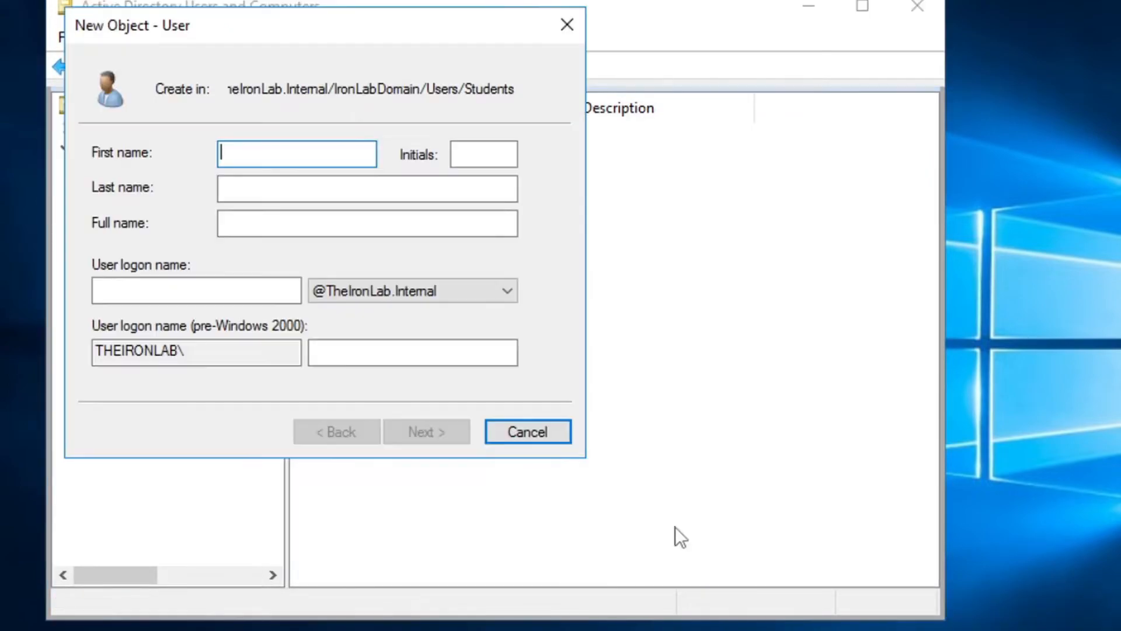
type("Student")
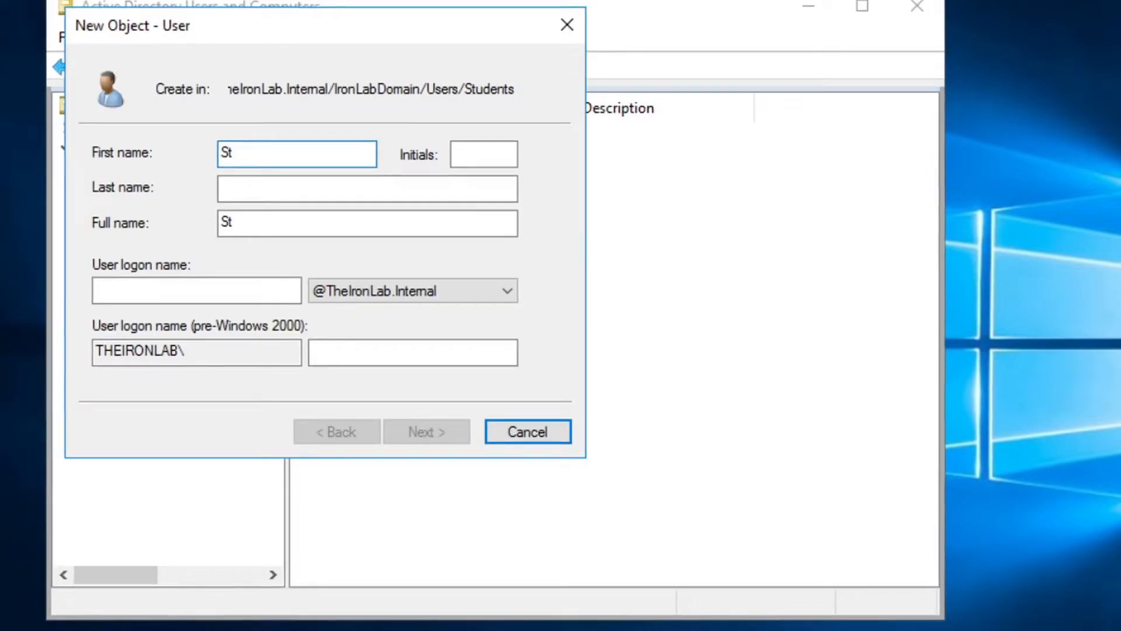
key("Tab")
key("Tab")
type("Tes")
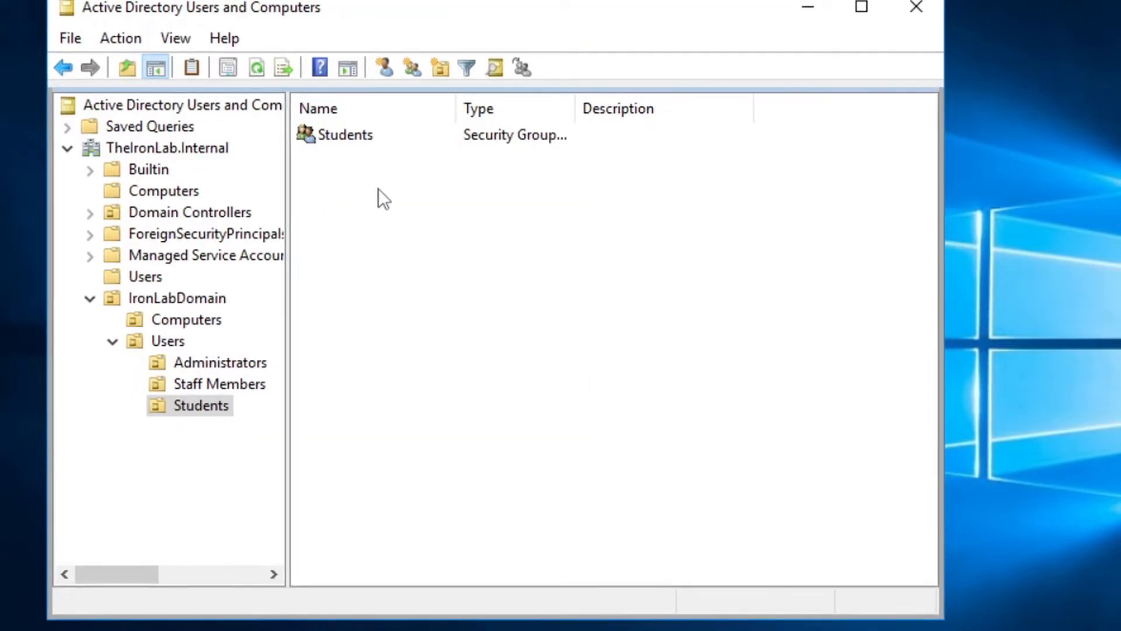
Restart the new user as Student Test with logon name StudentTest
right_click(392, 199)
mouse_move(511, 299)
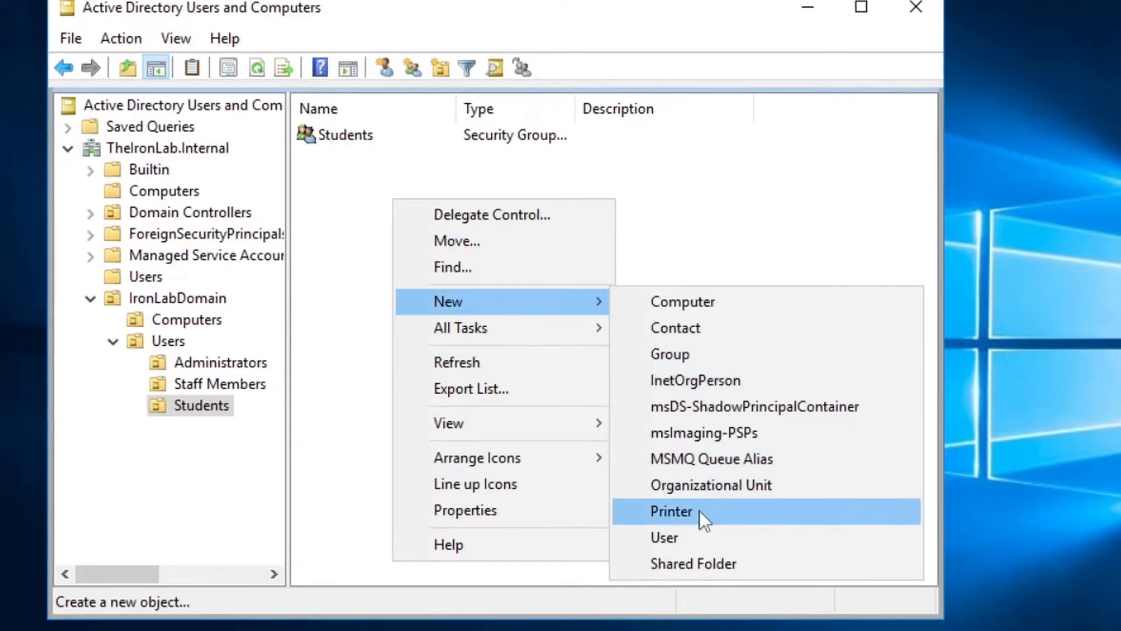
left_click(703, 536)
type("Student")
key("Tab")
type("Test")
key("Tab")
key("Tab")
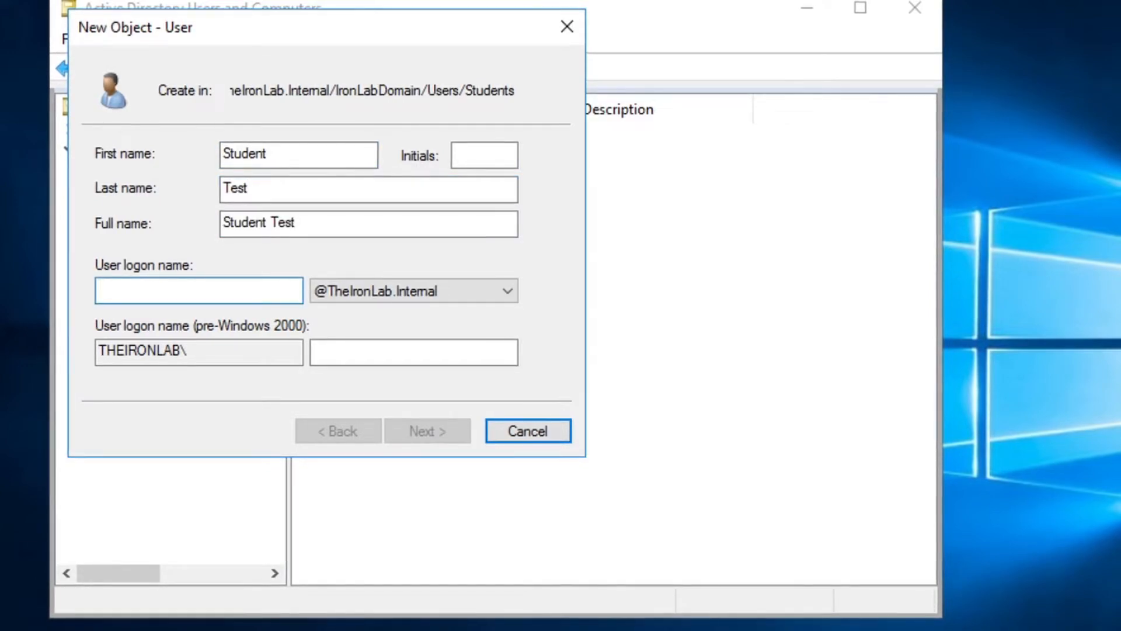
type("StudentTest")
key("Return")
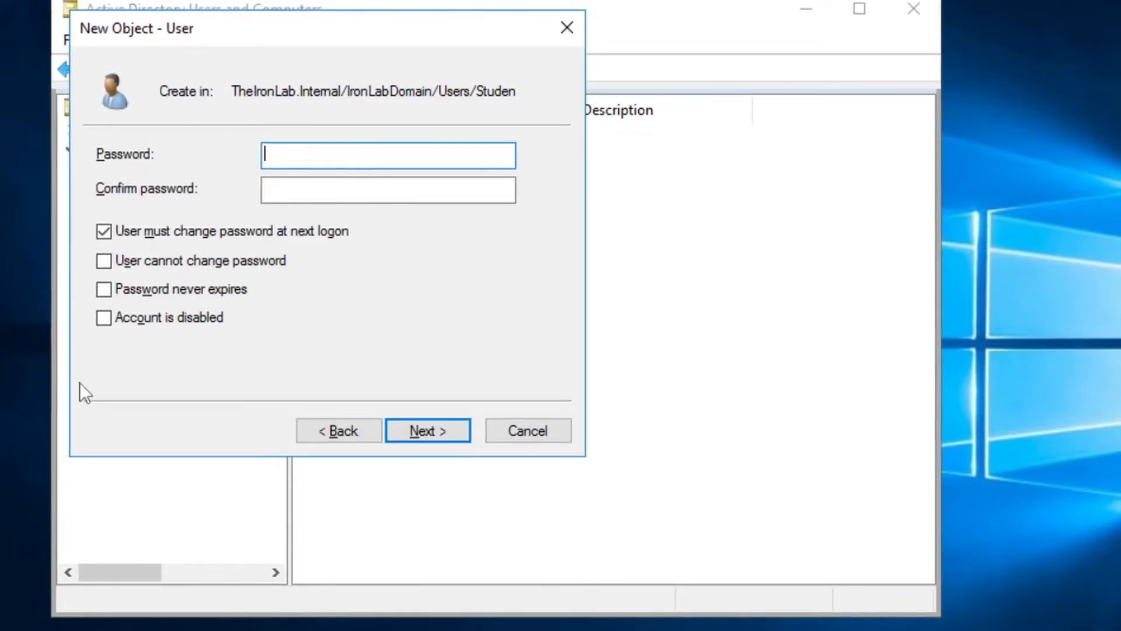
Untick must-change-password, set password never expires, and finish creating Student Test
left_click(153, 234)
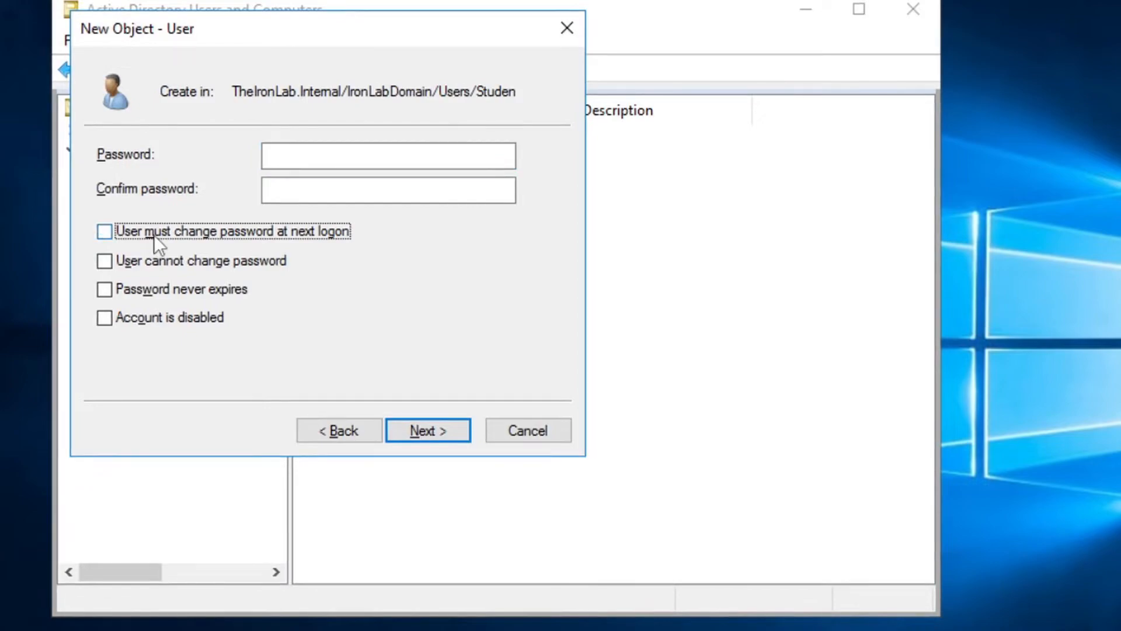
left_click(115, 294)
left_click(423, 428)
left_click(436, 424)
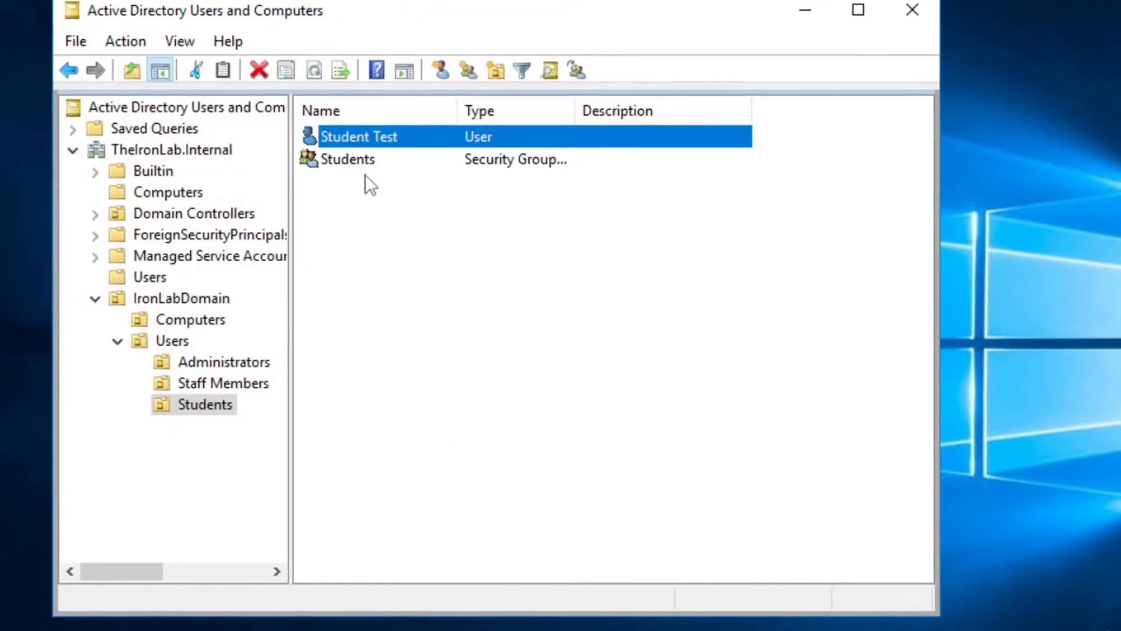
Add Student Test to the Students group, then deselect the user
right_click(384, 137)
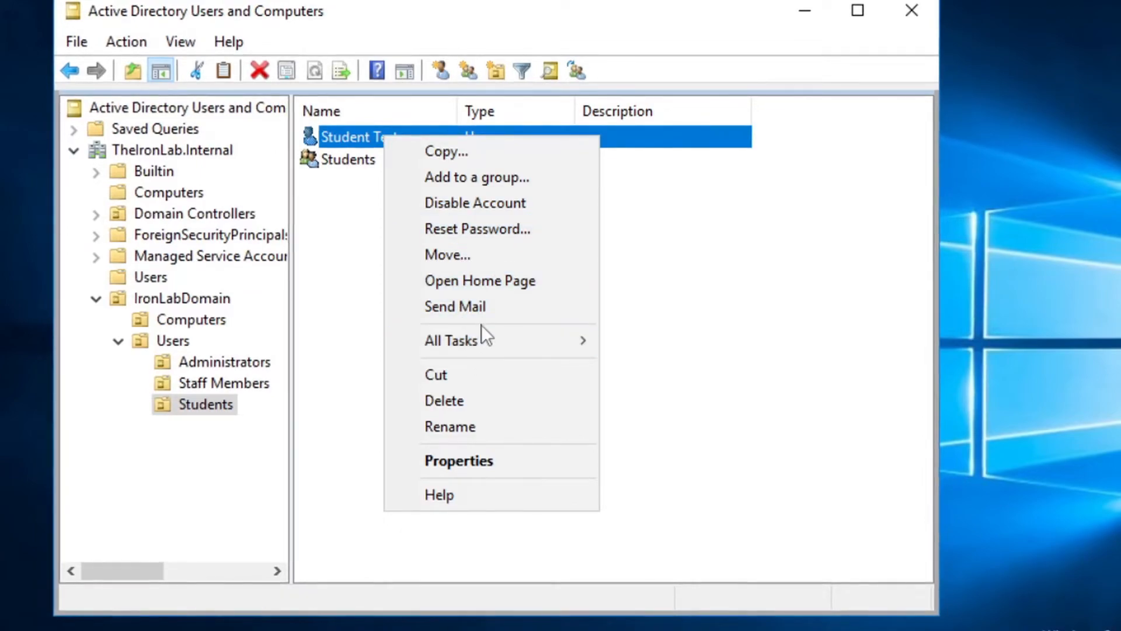
mouse_move(492, 339)
left_click(721, 362)
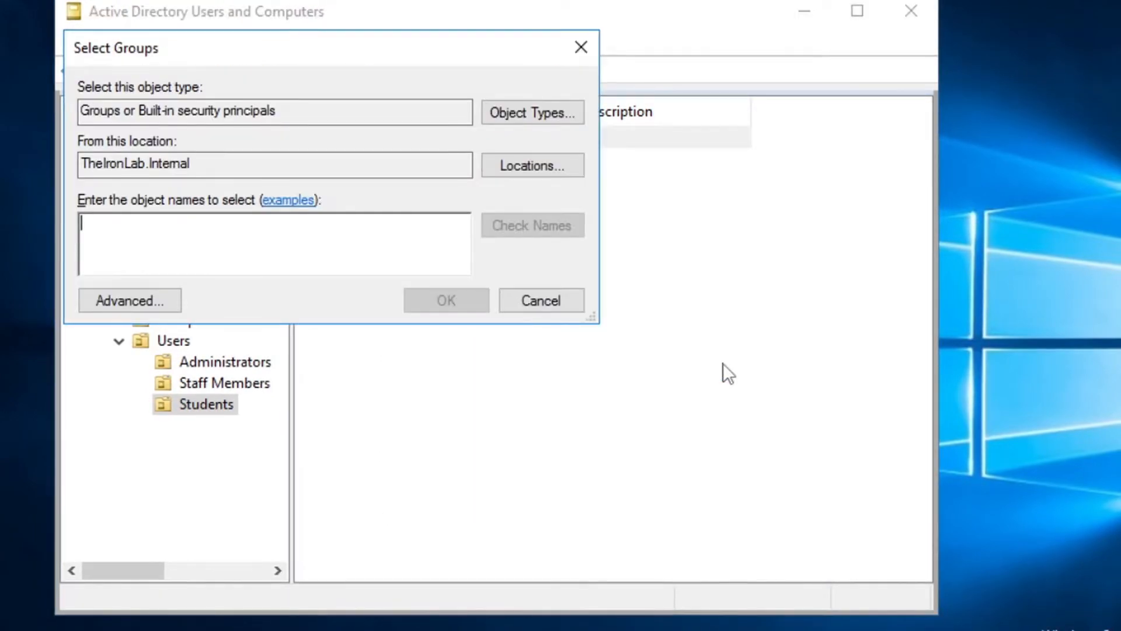
type("Students")
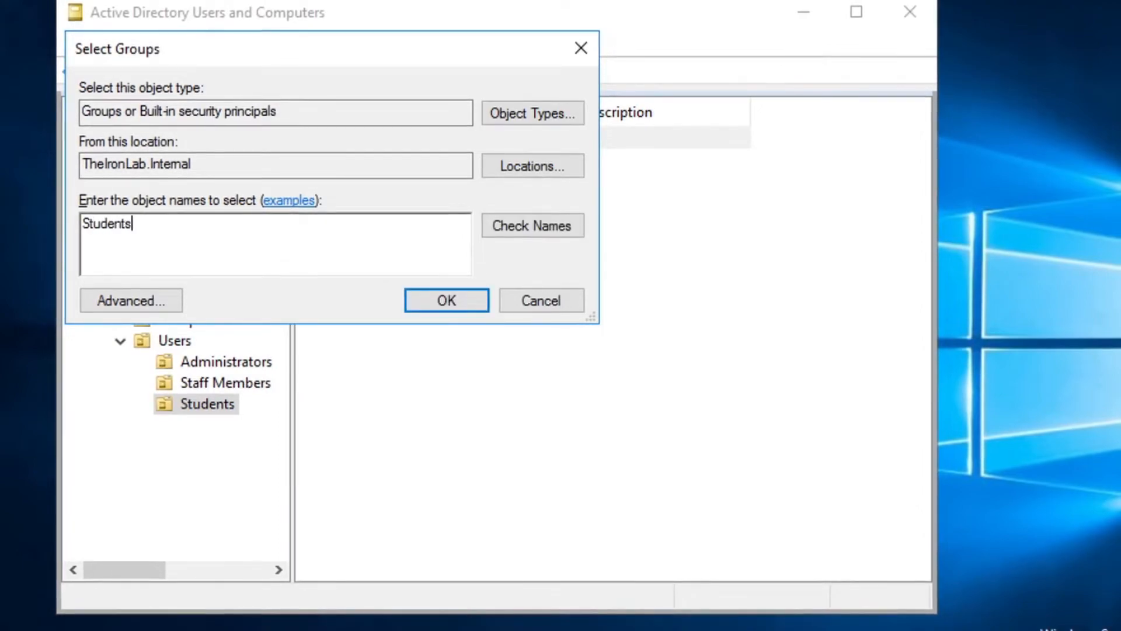
key("Return")
key("Return")
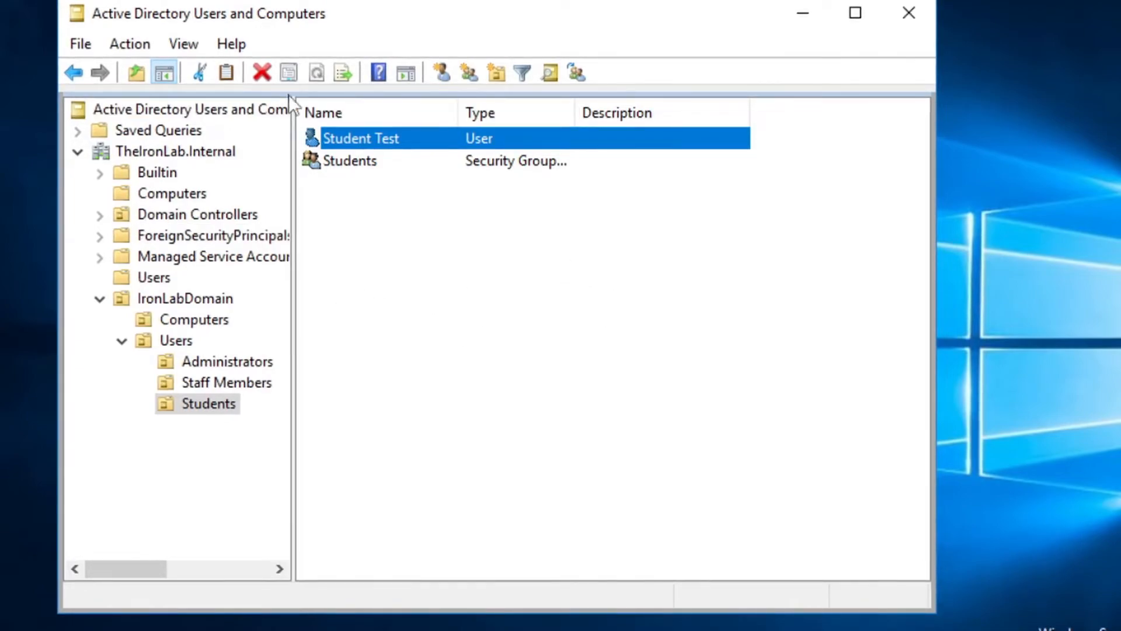
left_click_drag(607, 280, 545, 291)
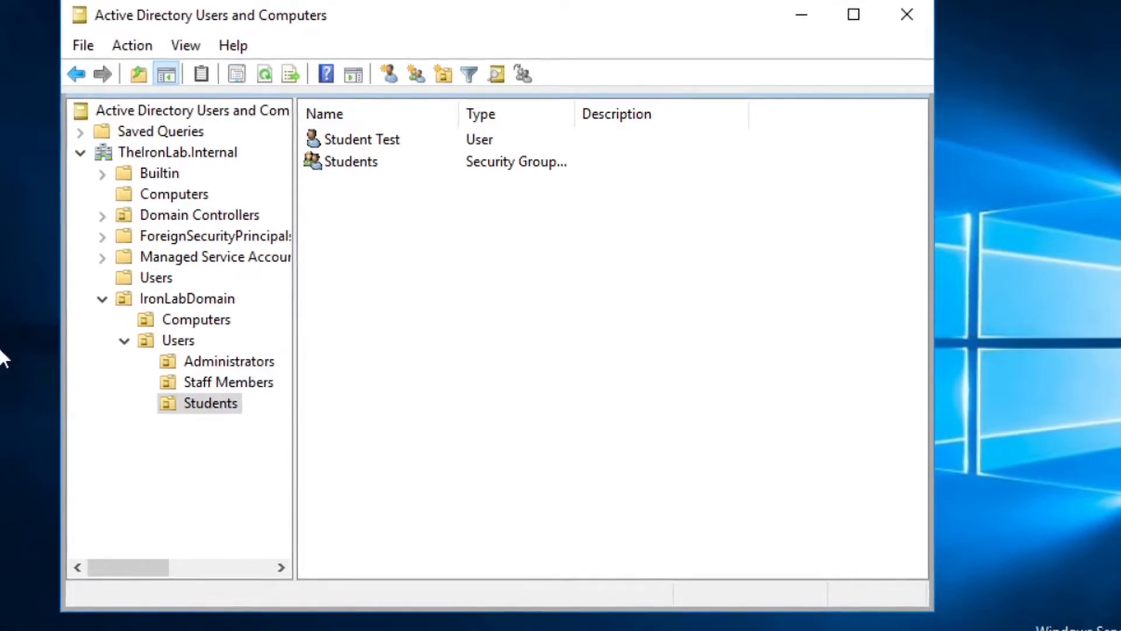
Review the Staff Members, Administrators and Students OUs, then close Active Directory Users and Computers
left_click(211, 385)
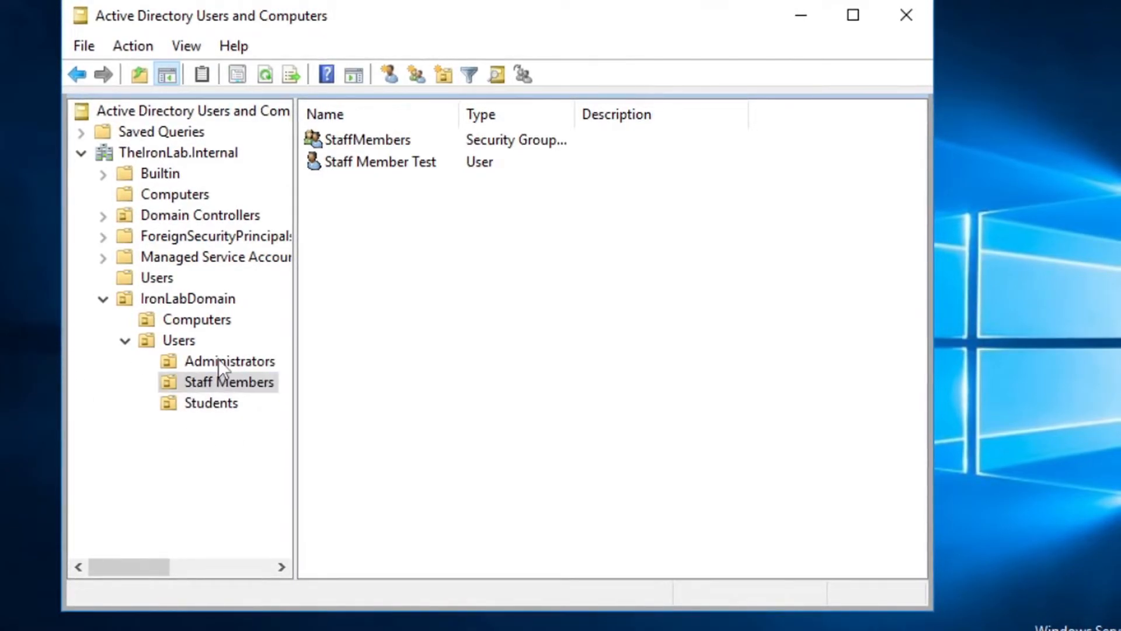
left_click(218, 360)
left_click(228, 378)
left_click(218, 402)
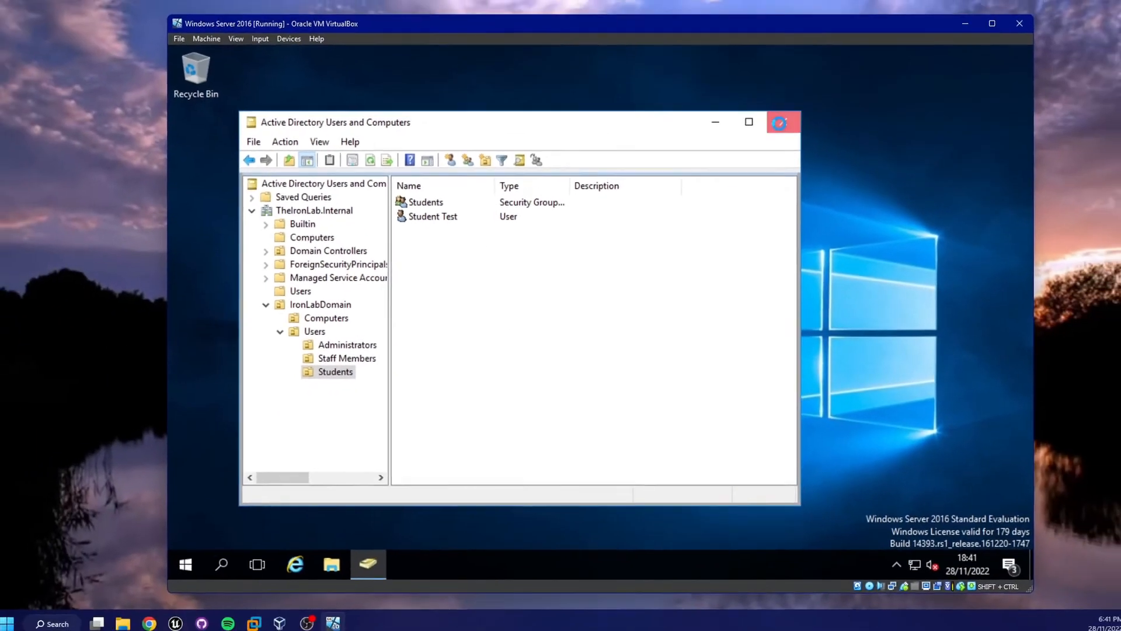
left_click(903, 17)
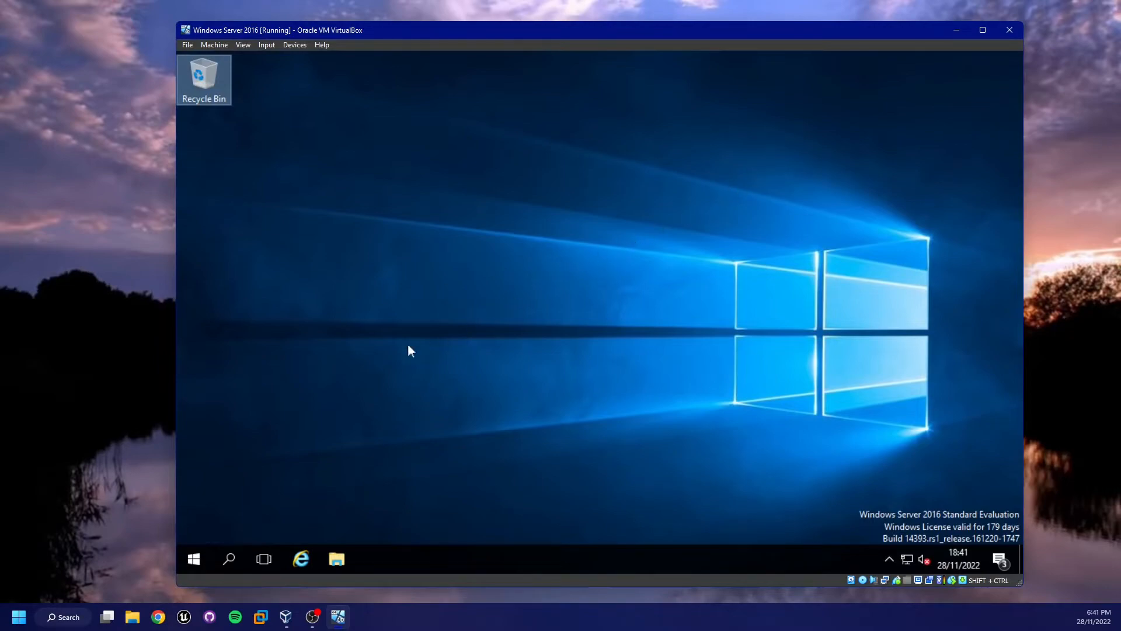
Launch Server Manager and open Group Policy Management from its Tools menu
key("super")
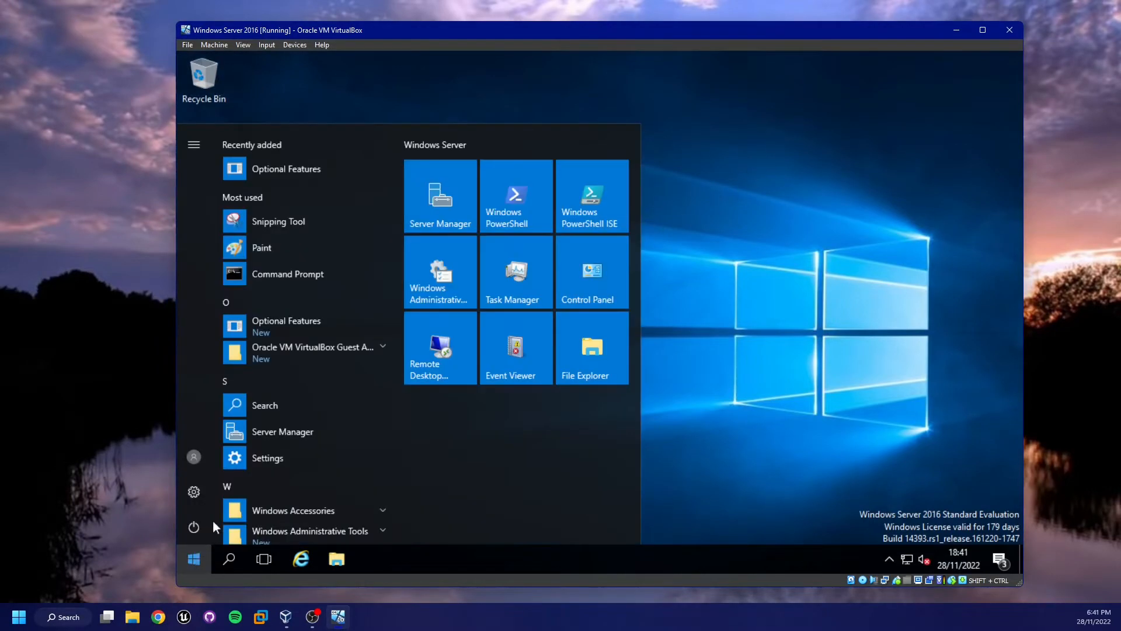
left_click(444, 215)
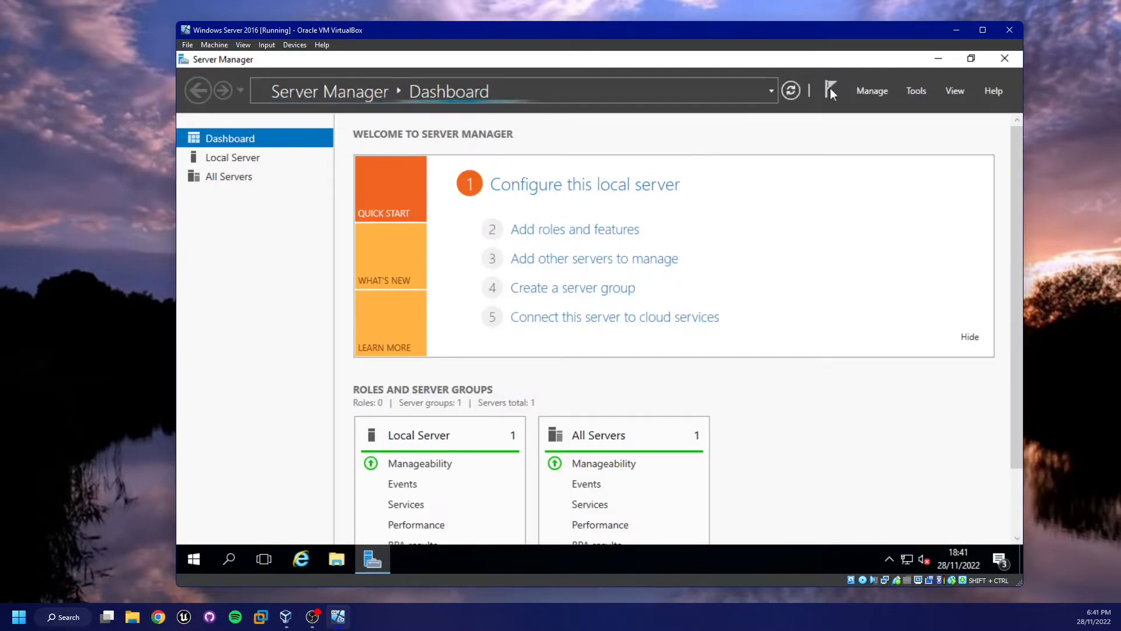
left_click(918, 91)
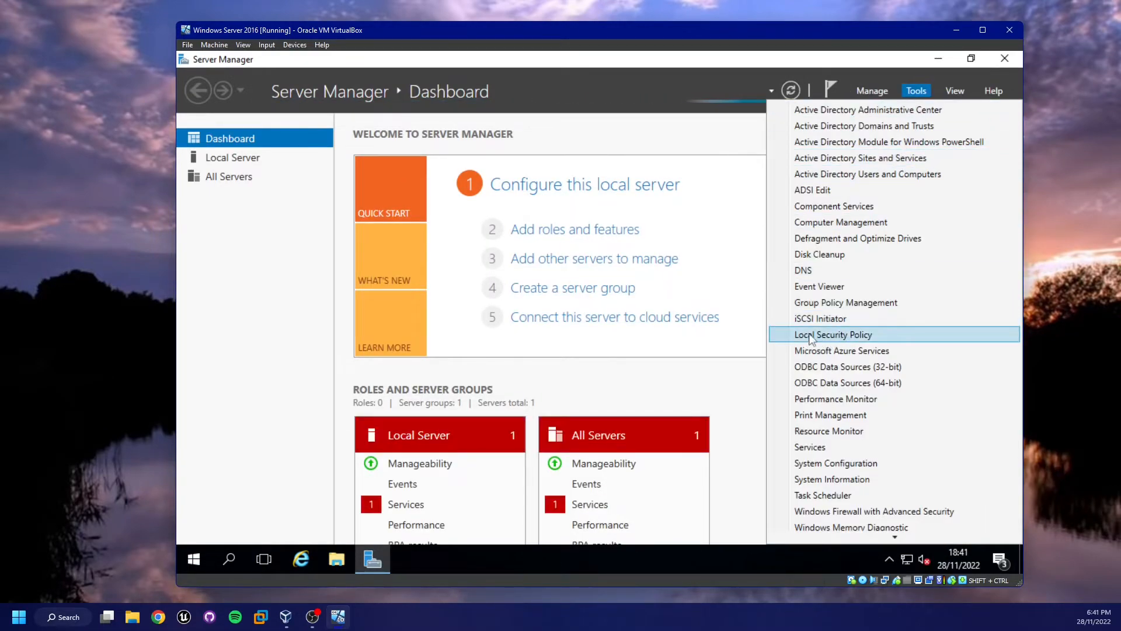
left_click(857, 302)
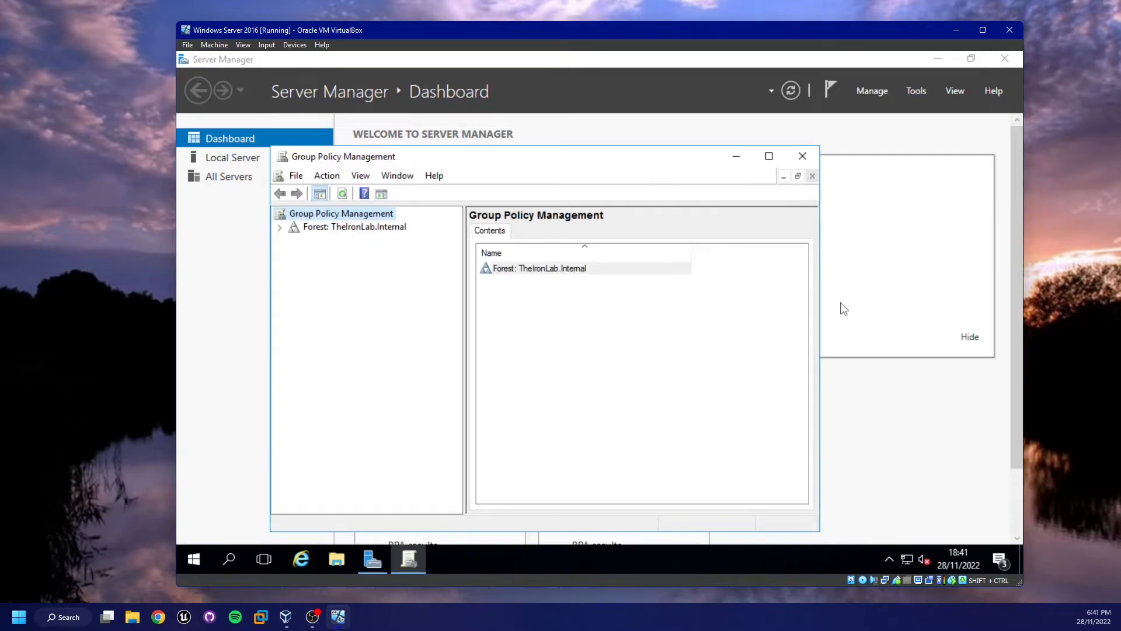
Close Server Manager and expand the forest's Domains down to TheIronLab.Internal
left_click(1010, 61)
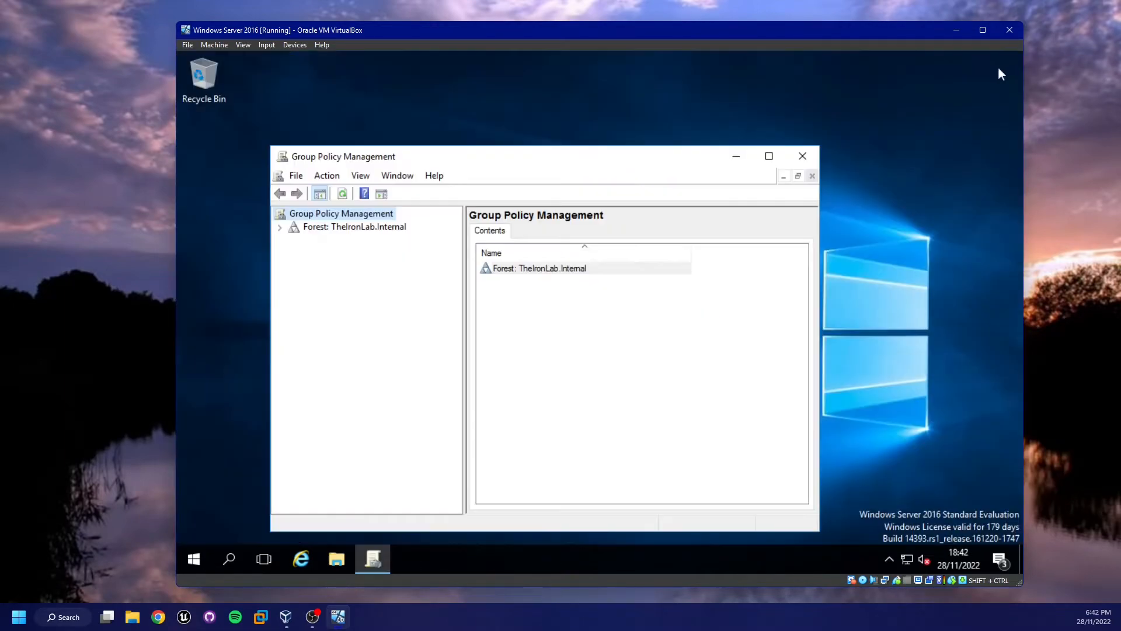
left_click_drag(611, 160, 602, 117)
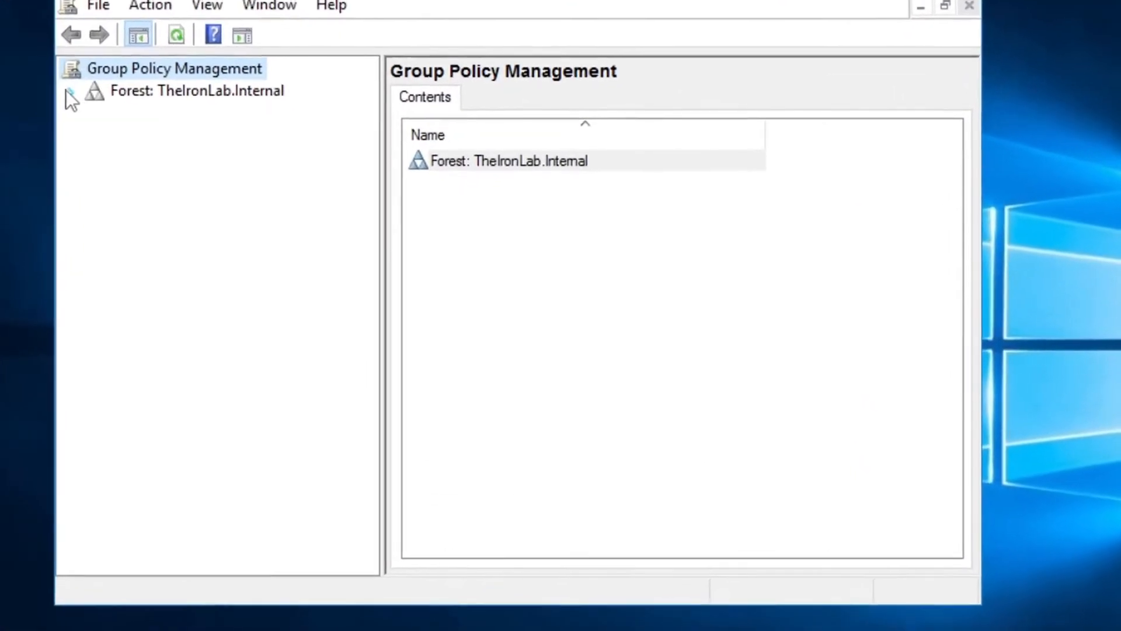
left_click(154, 130)
left_click(194, 149)
left_click(87, 111)
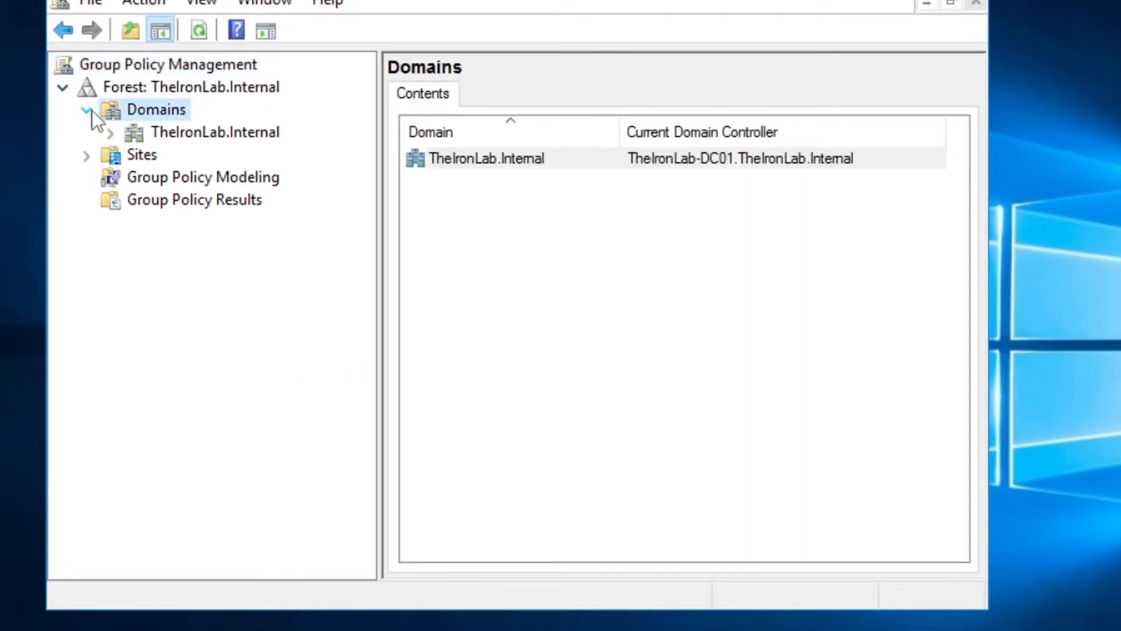
left_click(120, 133)
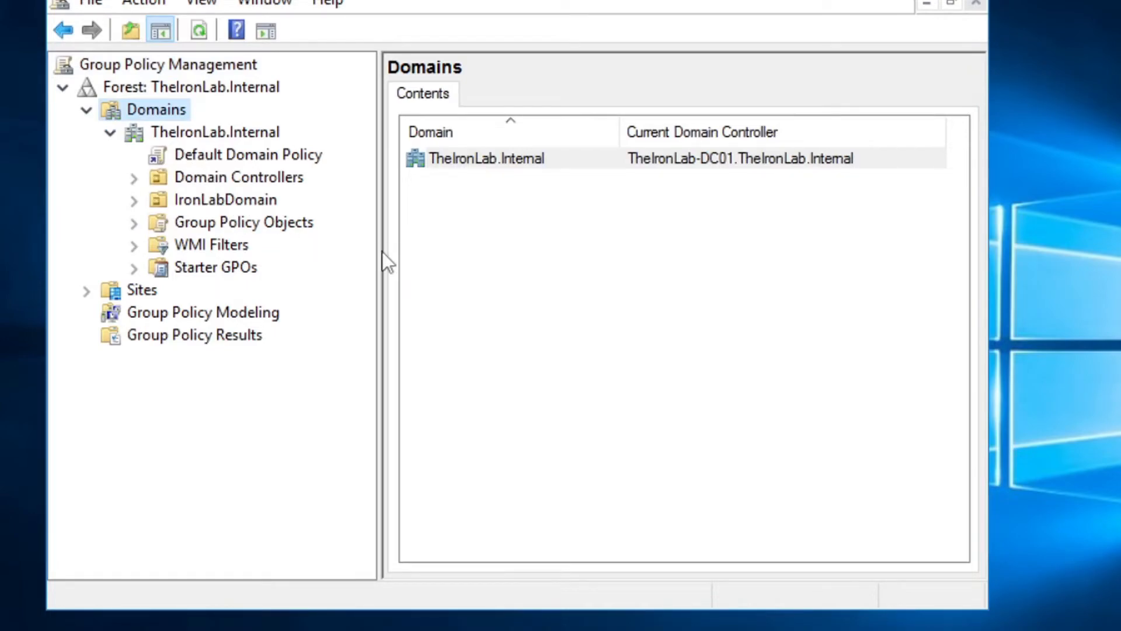
Expand IronLabDomain and its Users OU, then select IronLabDomain to view its linked GPOs
left_click_drag(380, 251, 452, 252)
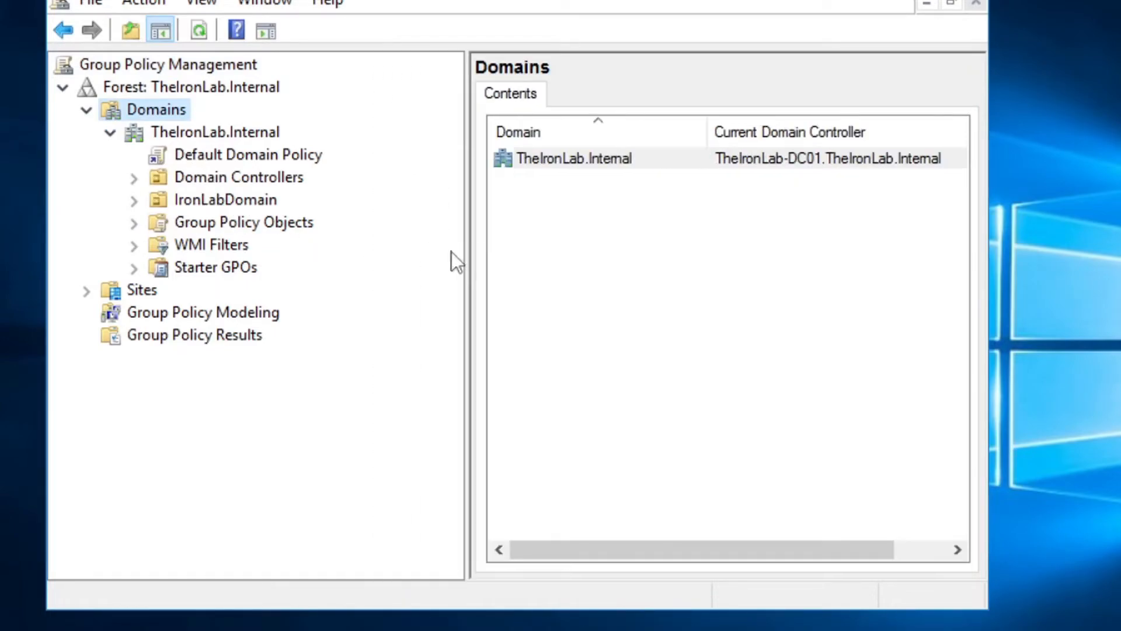
left_click(134, 199)
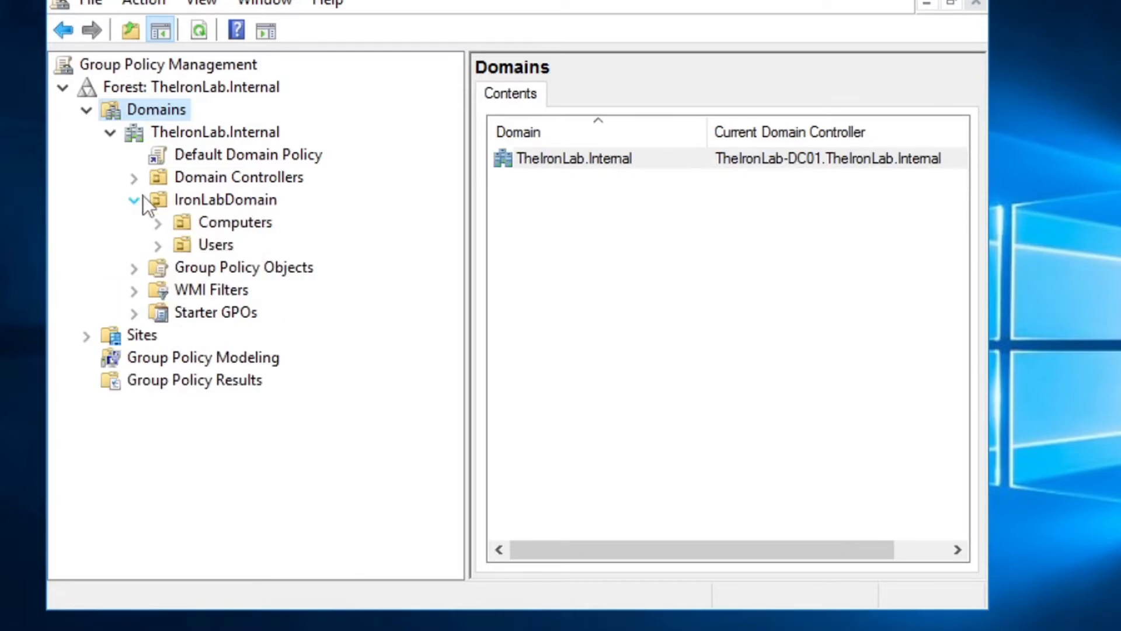
left_click(166, 244)
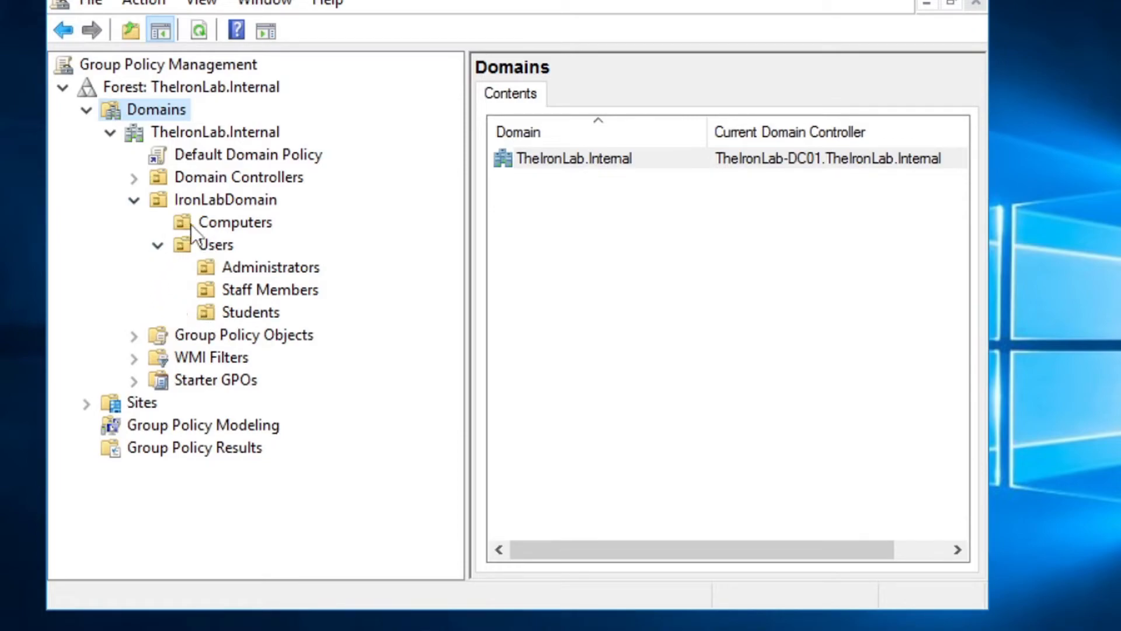
left_click(234, 198)
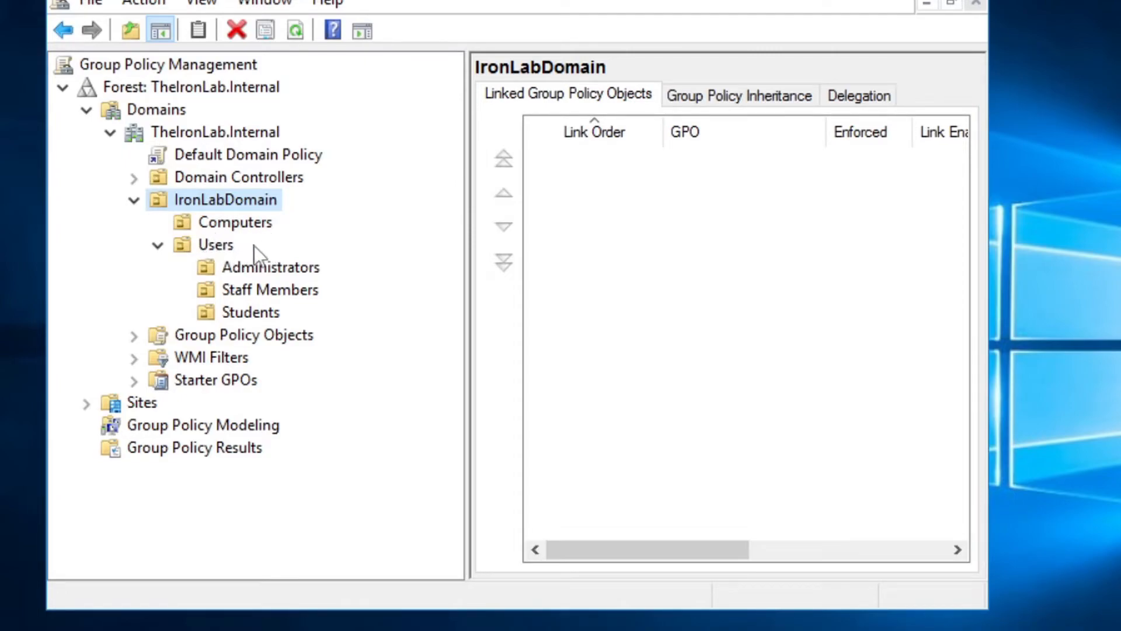
Start creating a new GPO in the domain linked to IronLabDomain
right_click(202, 198)
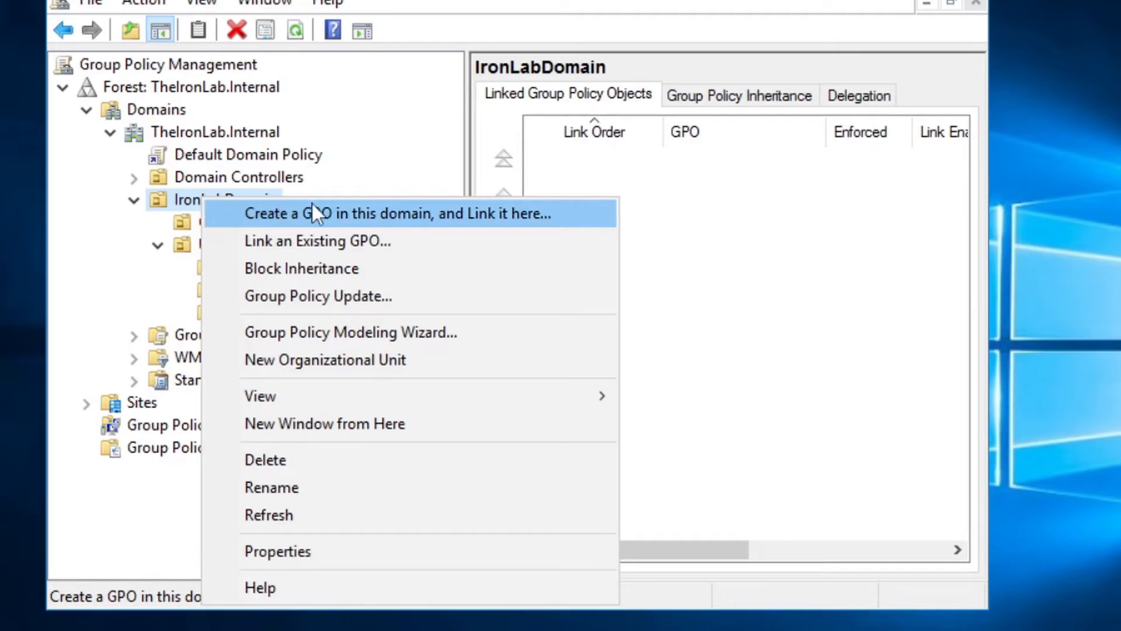
left_click(330, 208)
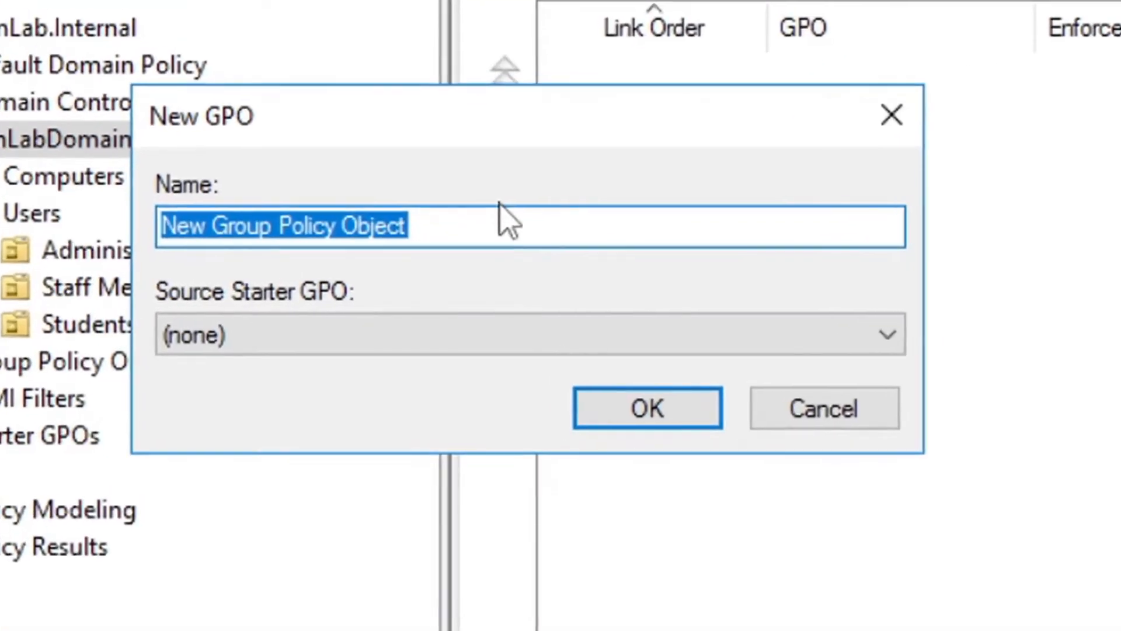
left_click(517, 220)
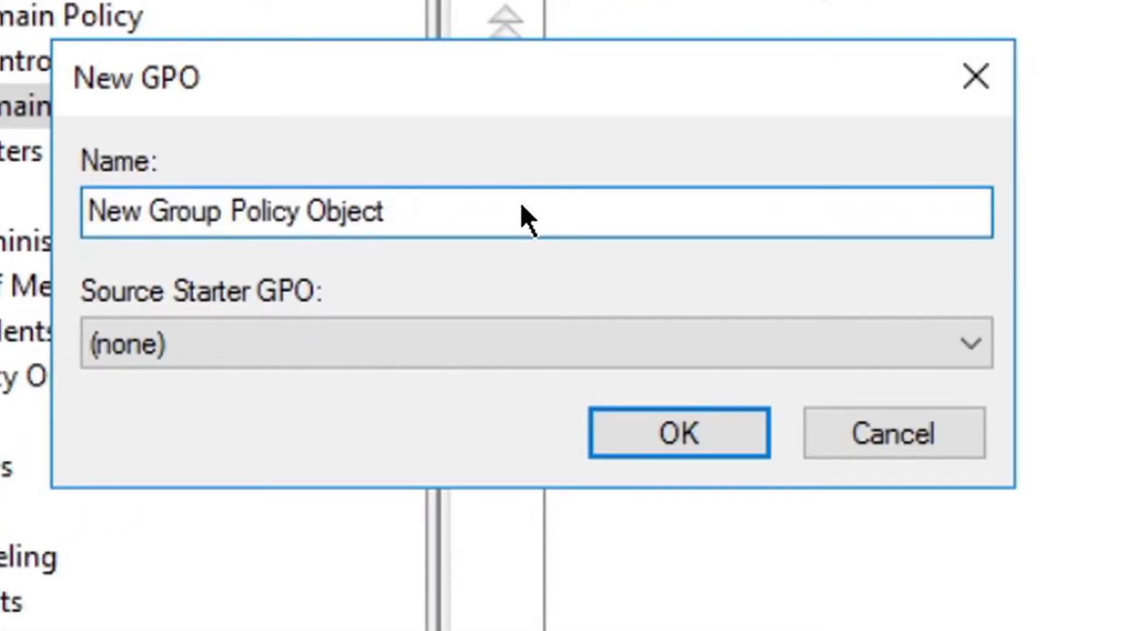
Change the default GPO name to 'Computers Group Policy' and create it
key("shift+Left")
key("shift+Left")
key("shift+Left")
key("shift+Left")
key("shift+Left")
key("shift+Left")
key("shift+Left")
key("BackSpace")
key("ctrl+Left")
key("ctrl+Left")
key("ctrl+Left")
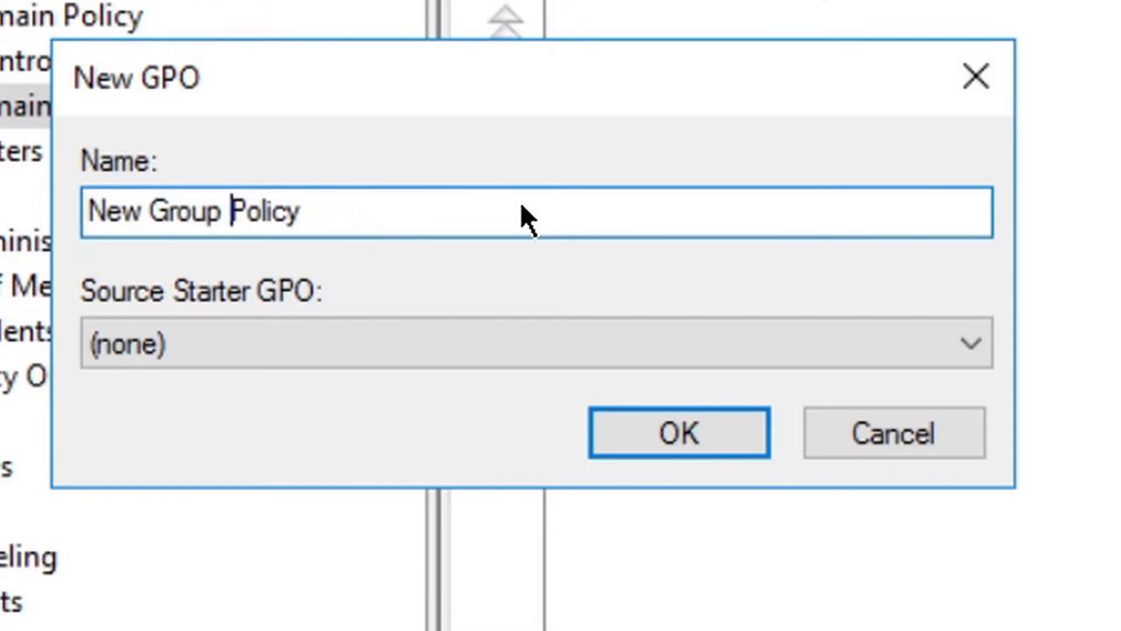
key("Right")
key("ctrl+Right")
key("Left")
key("shift+Left")
key("shift+Left")
key("shift+Left")
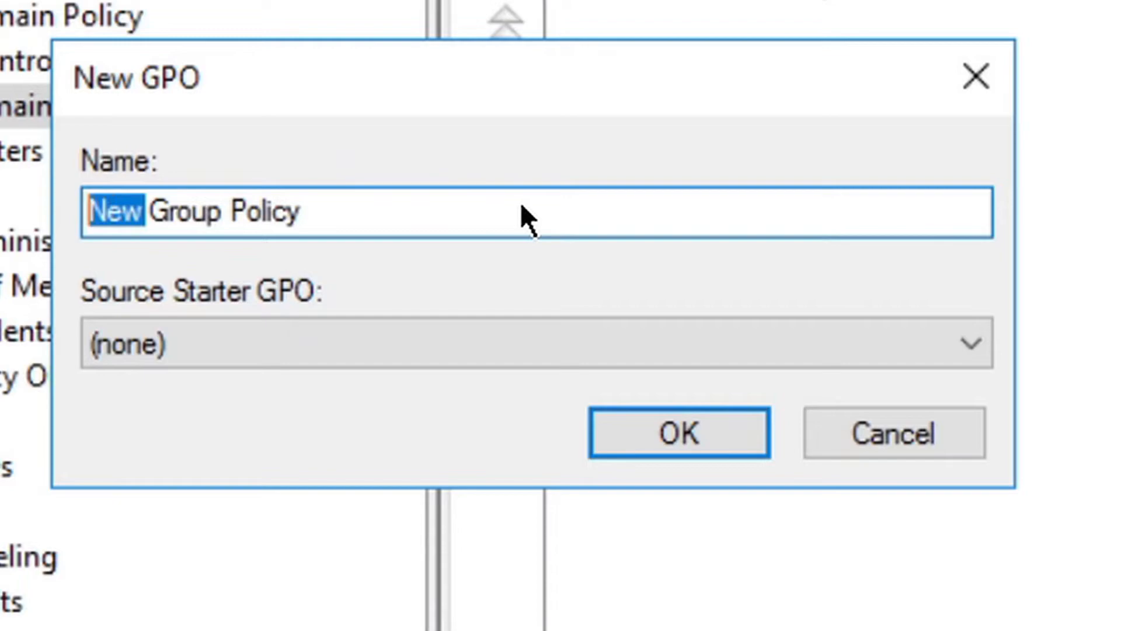
key("BackSpace")
type("Computer")
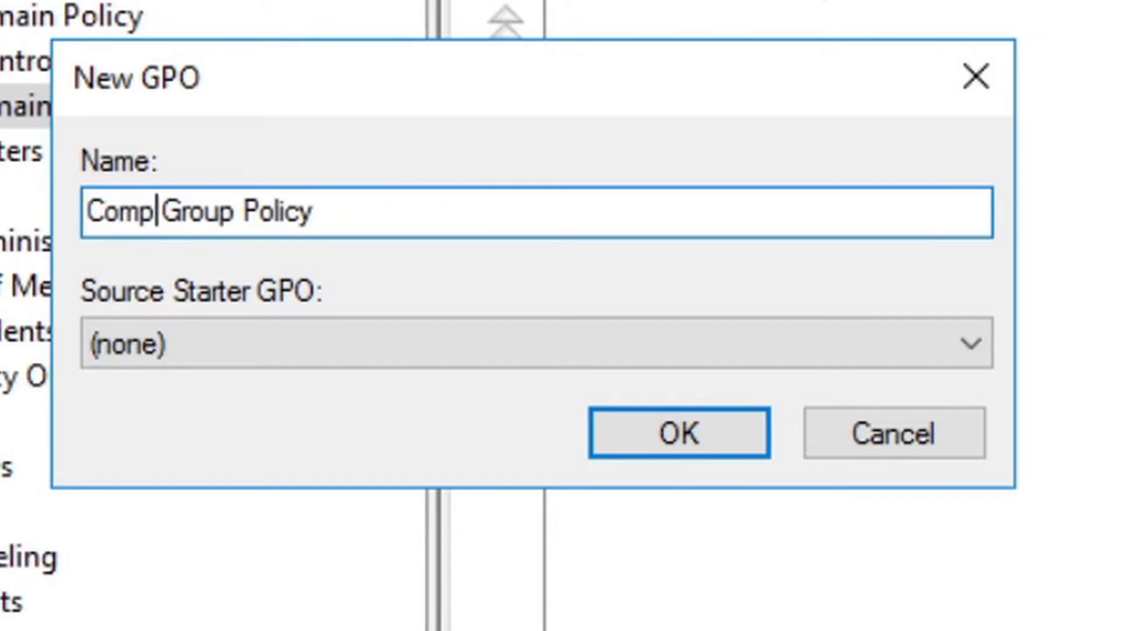
type("s")
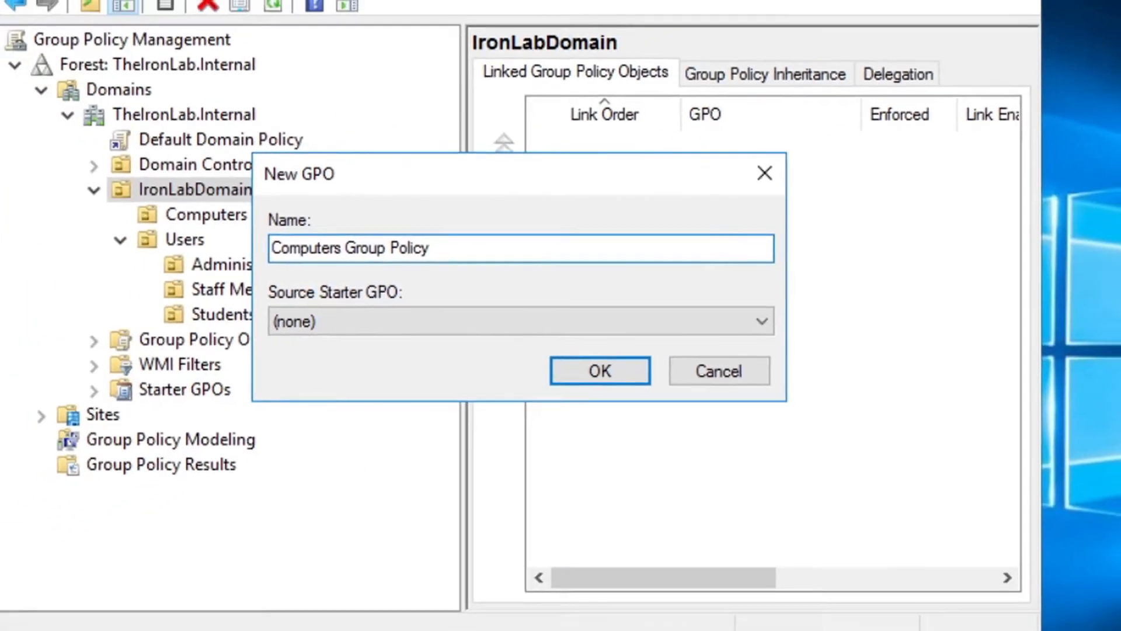
key("Return")
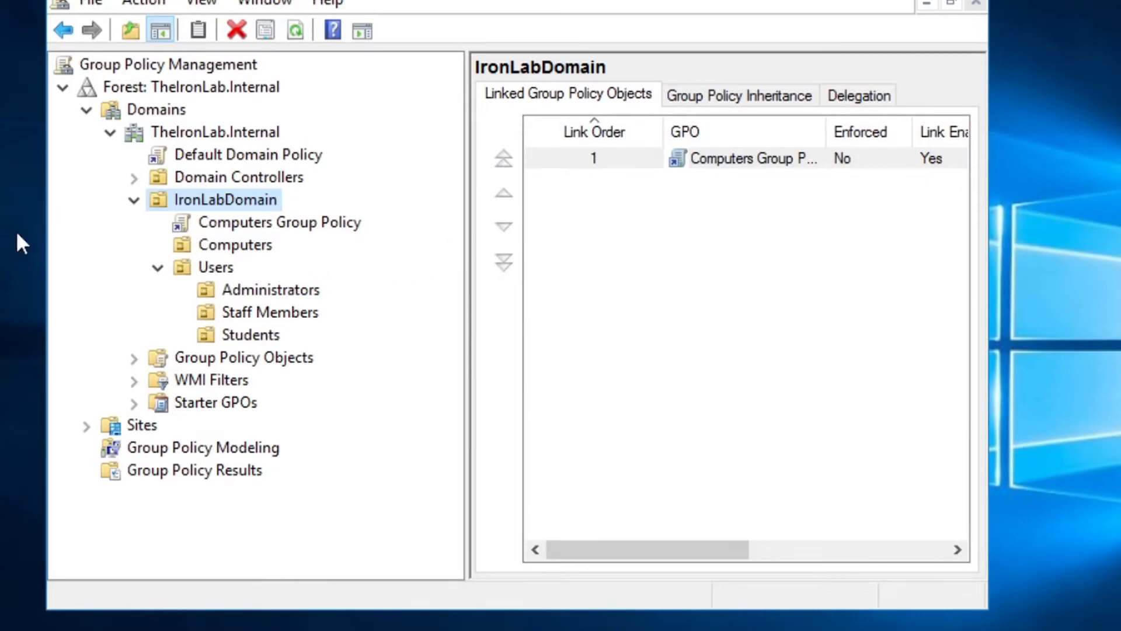
Select the Computers Group Policy link, suppress the link warning, and set the link to Enforced
left_click(348, 222)
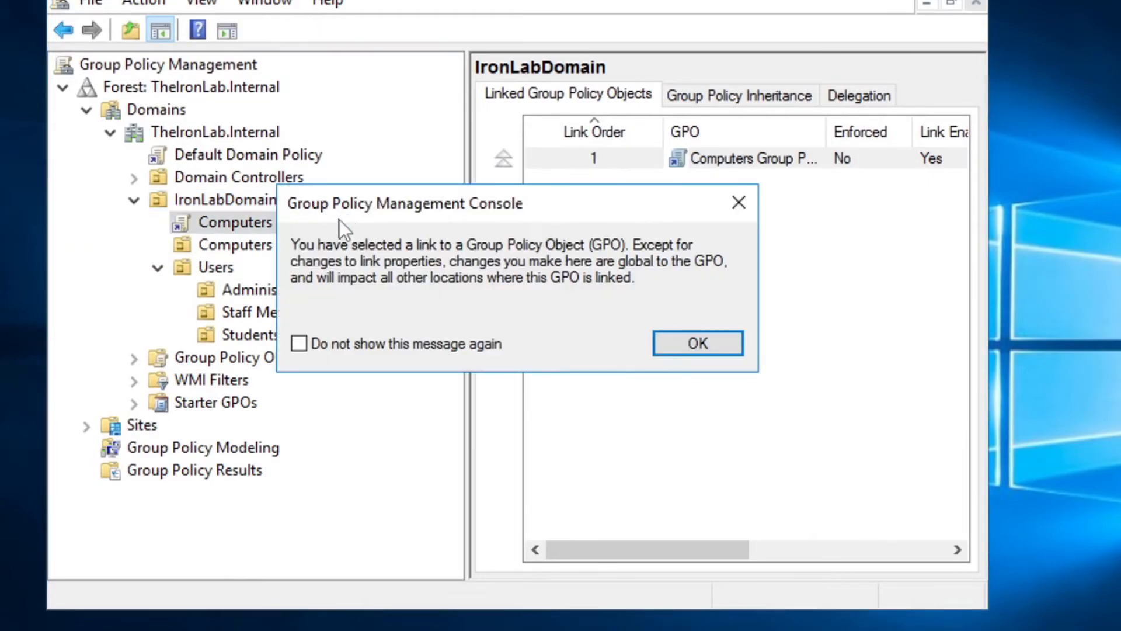
left_click(336, 343)
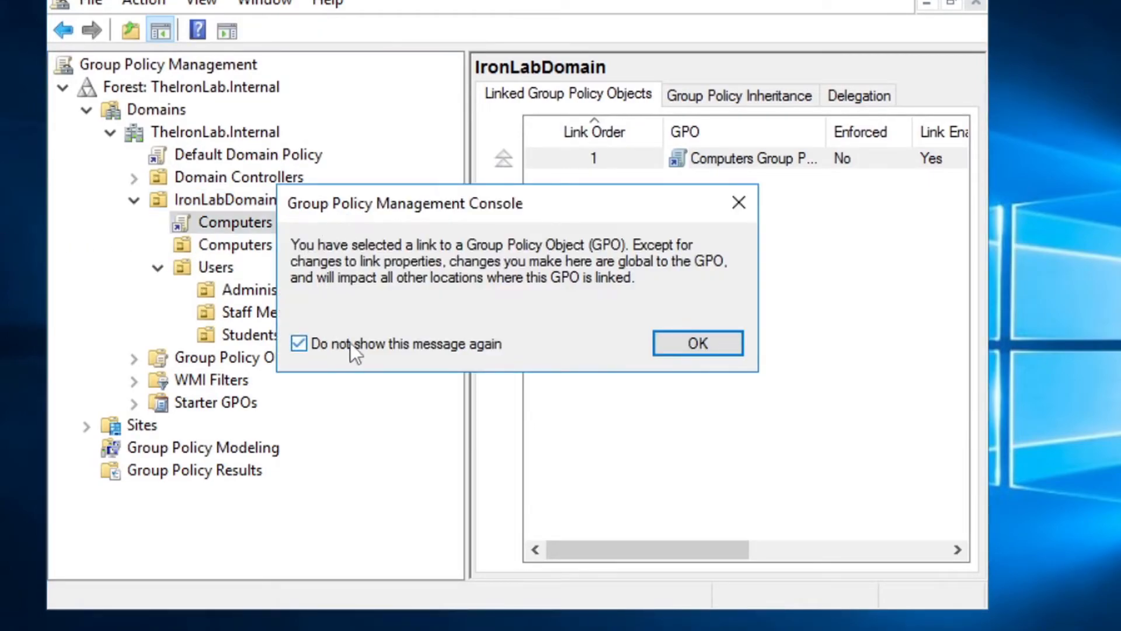
left_click(710, 344)
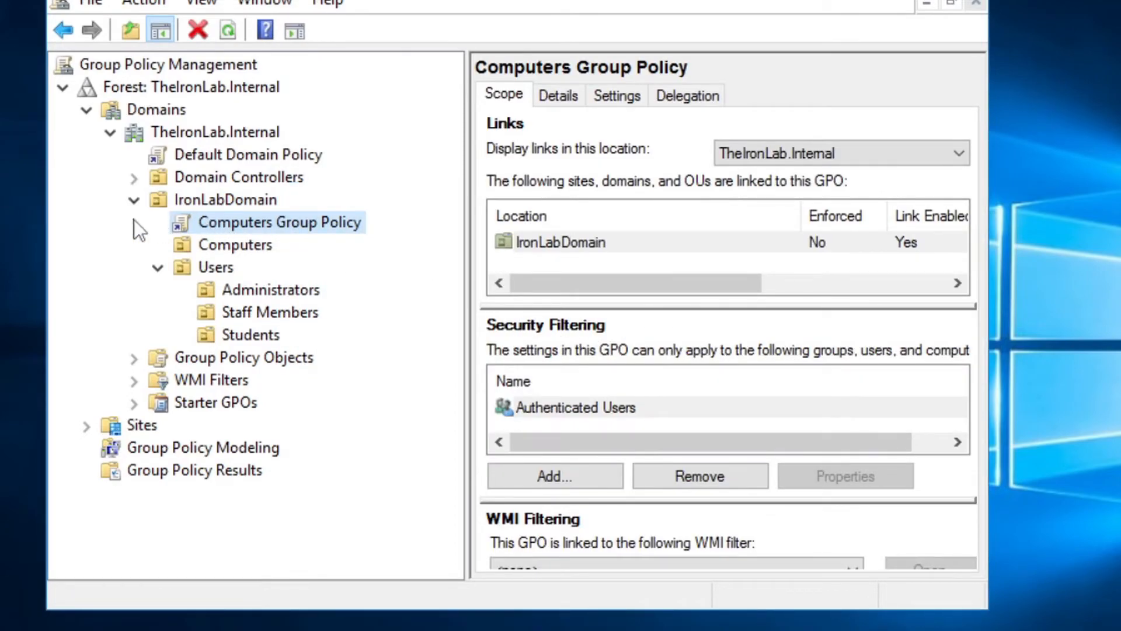
right_click(260, 219)
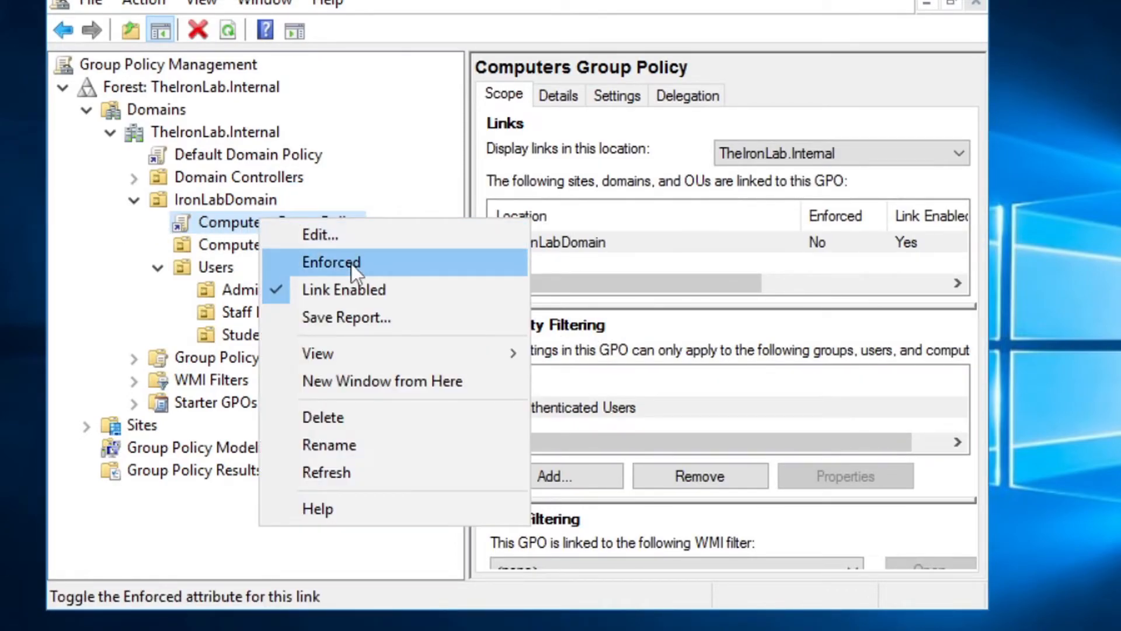
left_click(352, 262)
Open Computers Group Policy in the Group Policy Management Editor
right_click(285, 214)
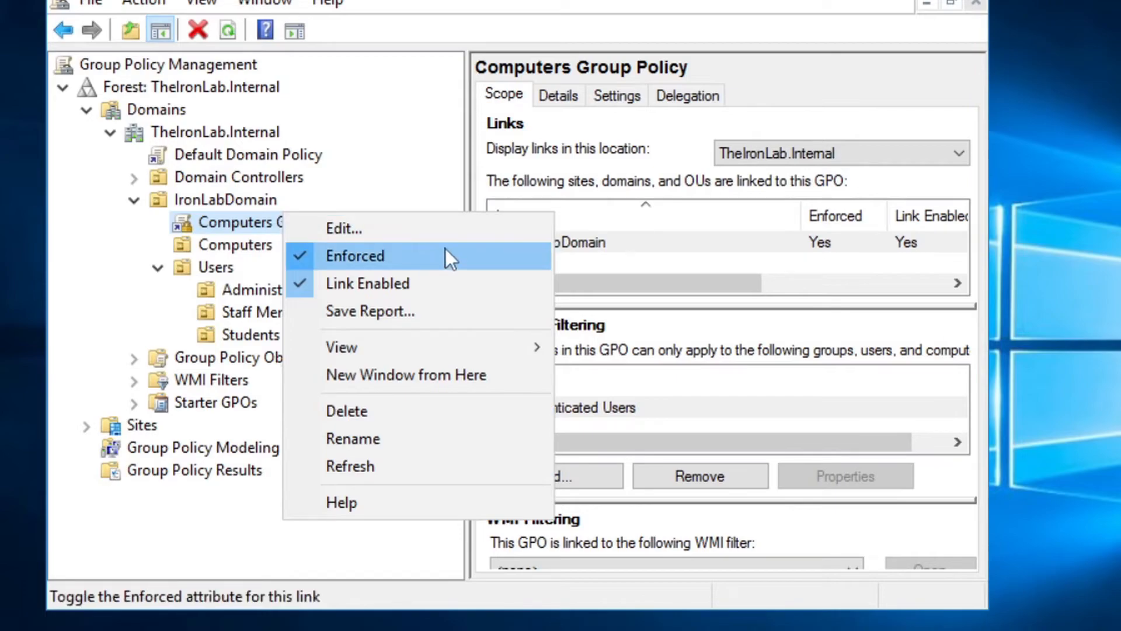
left_click(359, 228)
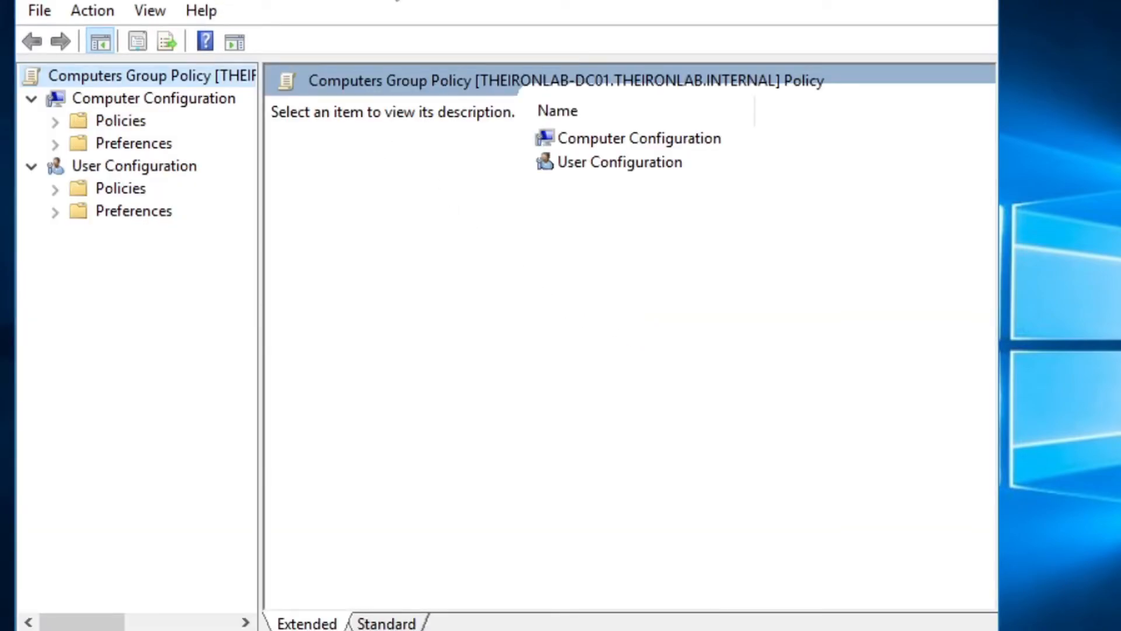
left_click_drag(396, 0, 396, 0)
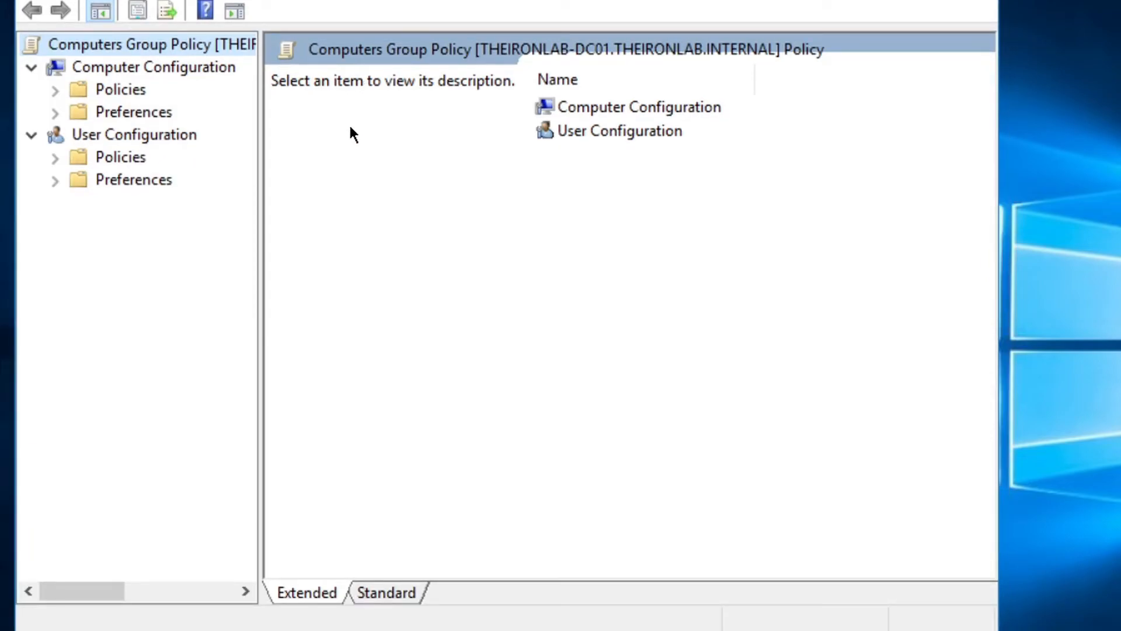
Navigate to Computer Configuration > Policies > Administrative Templates > System
left_click(642, 93)
left_click(642, 95)
double_click(628, 111)
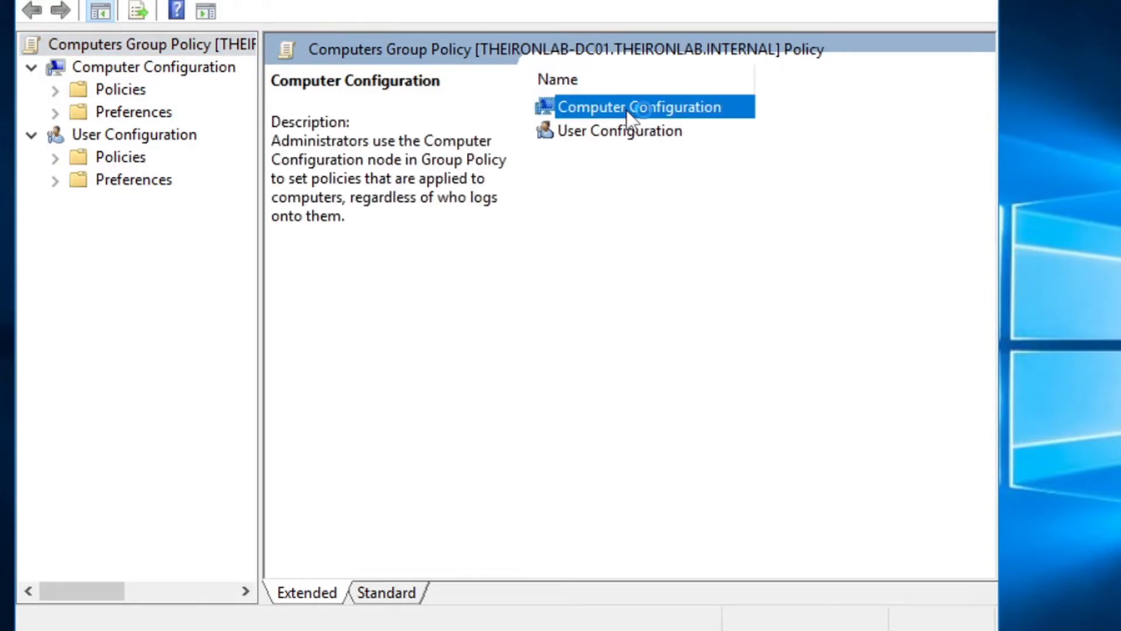
left_click(602, 110)
double_click(601, 110)
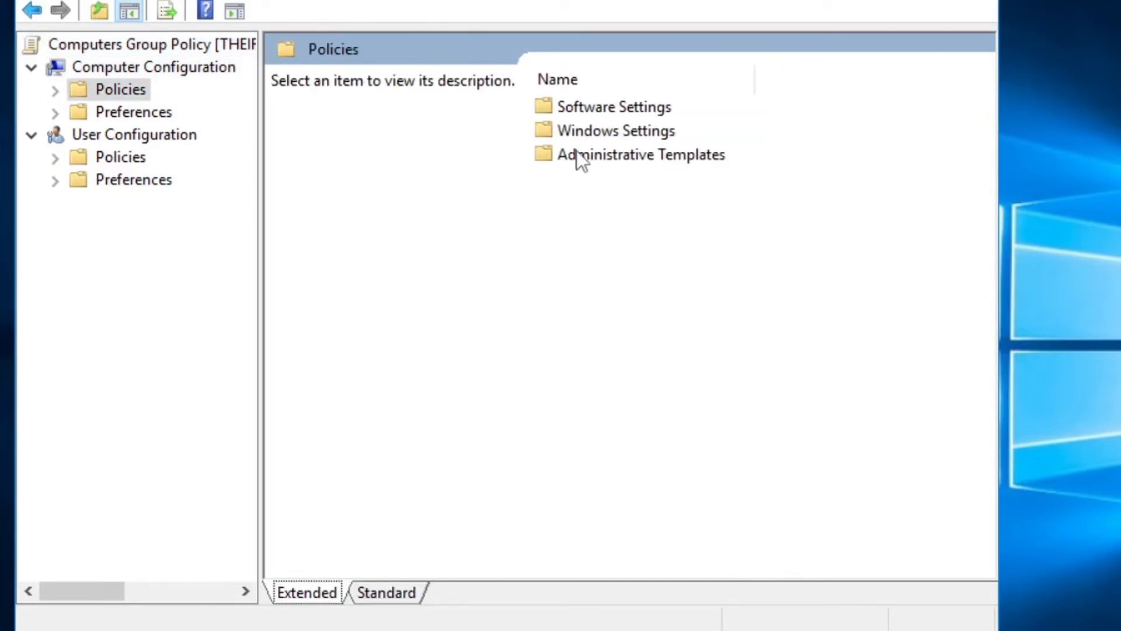
left_click(642, 155)
double_click(643, 155)
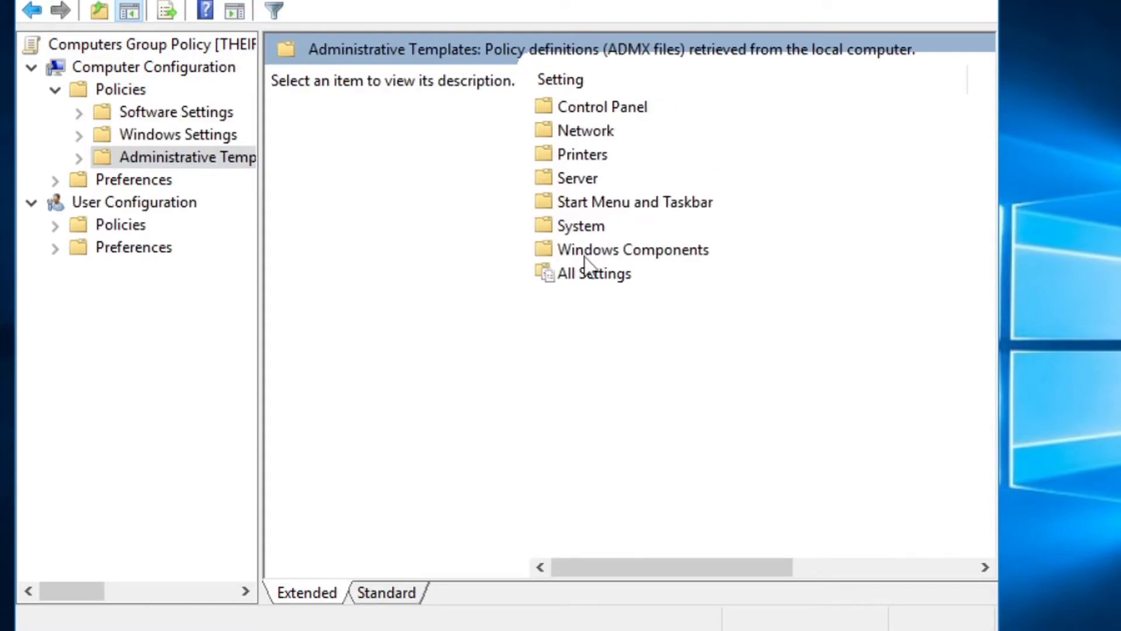
double_click(625, 230)
scroll(618, 266, "down", 15)
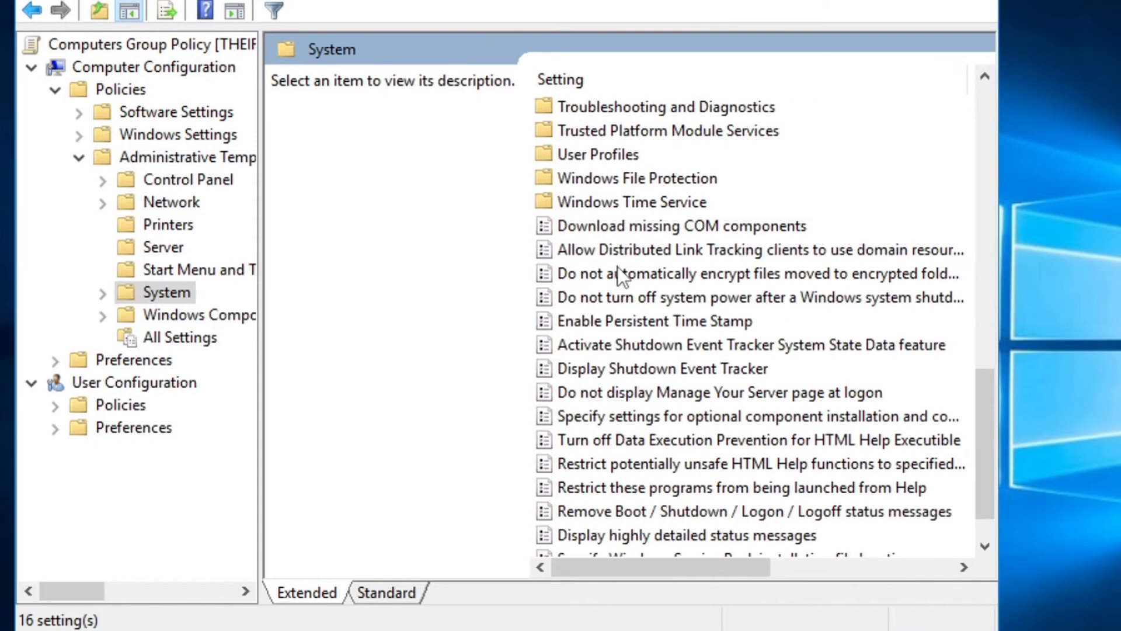
scroll(618, 271, "down", 1)
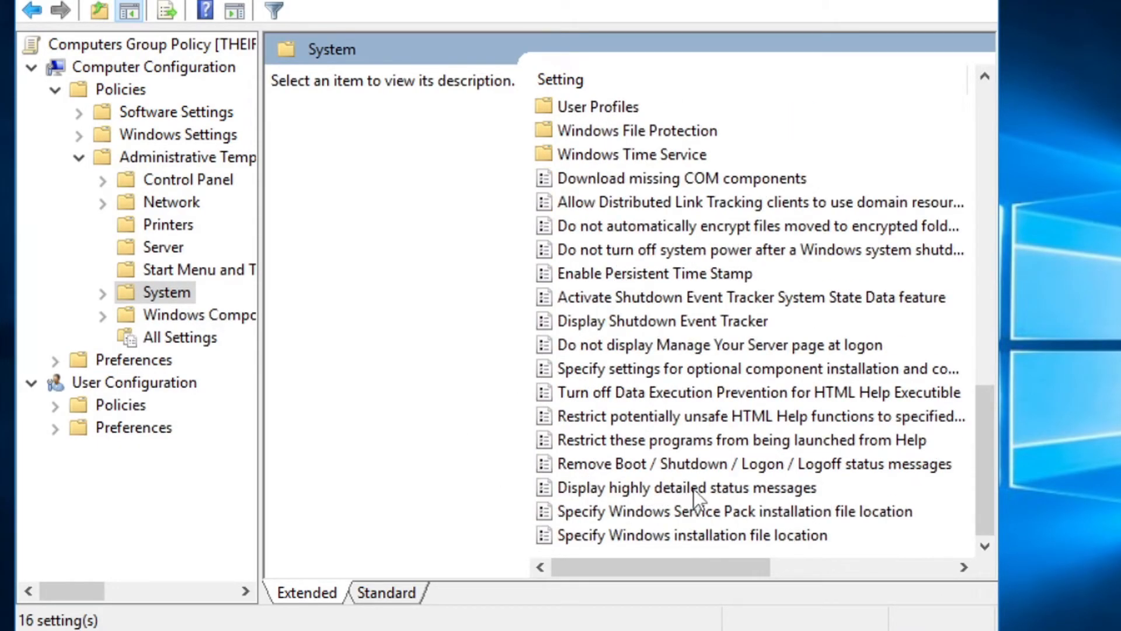
Set 'Display highly detailed status messages' to Enabled and apply it
double_click(771, 486)
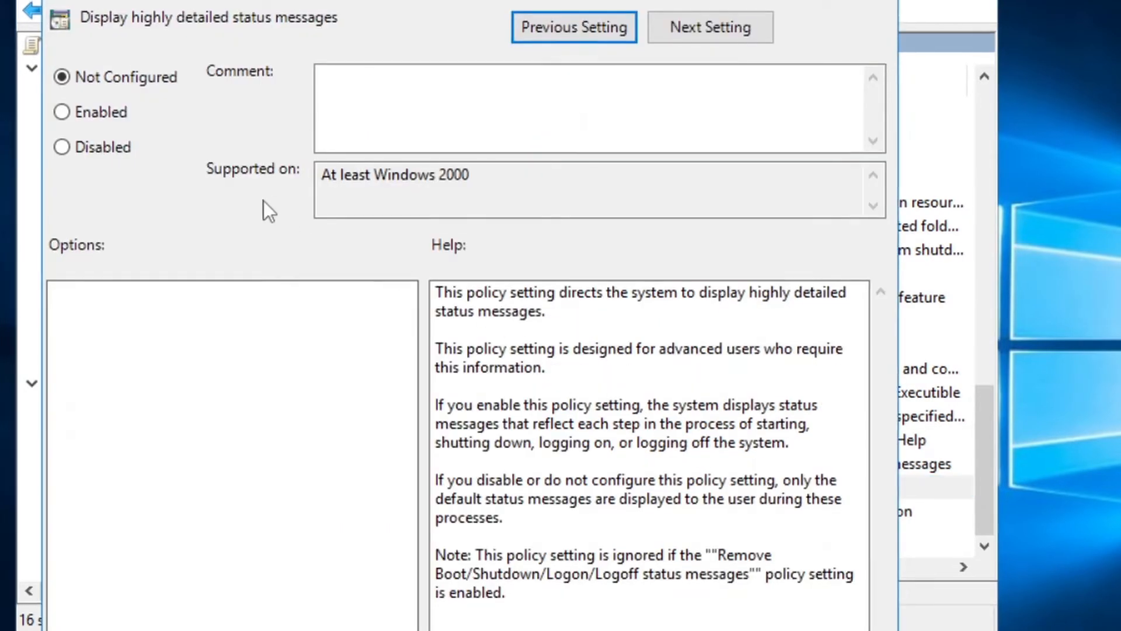
left_click(87, 112)
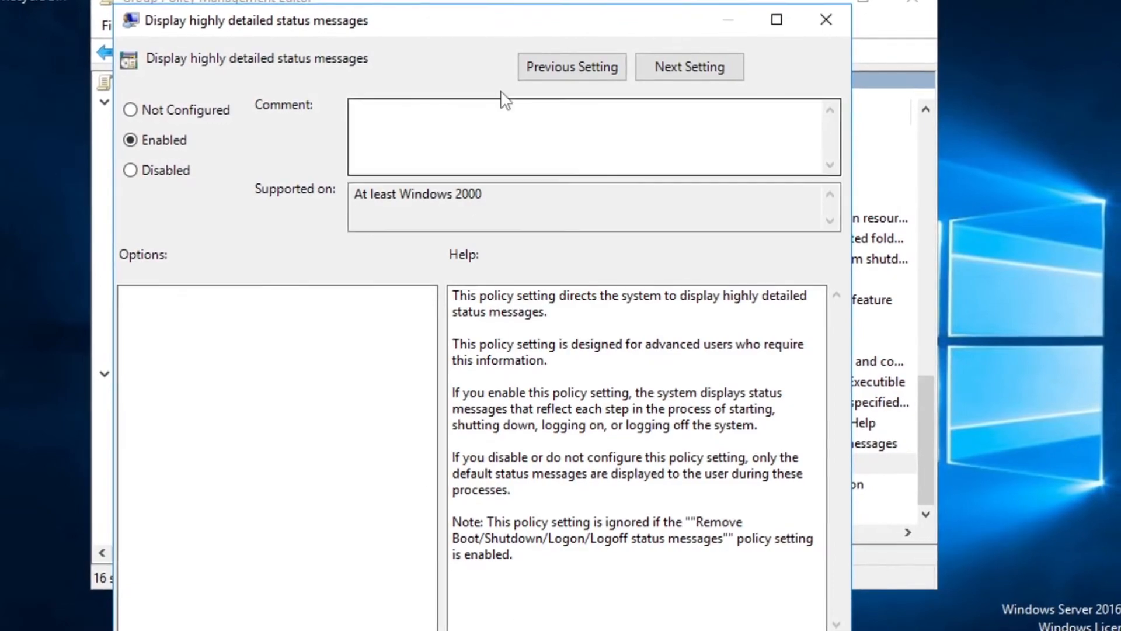
left_click_drag(513, 6, 491, 0)
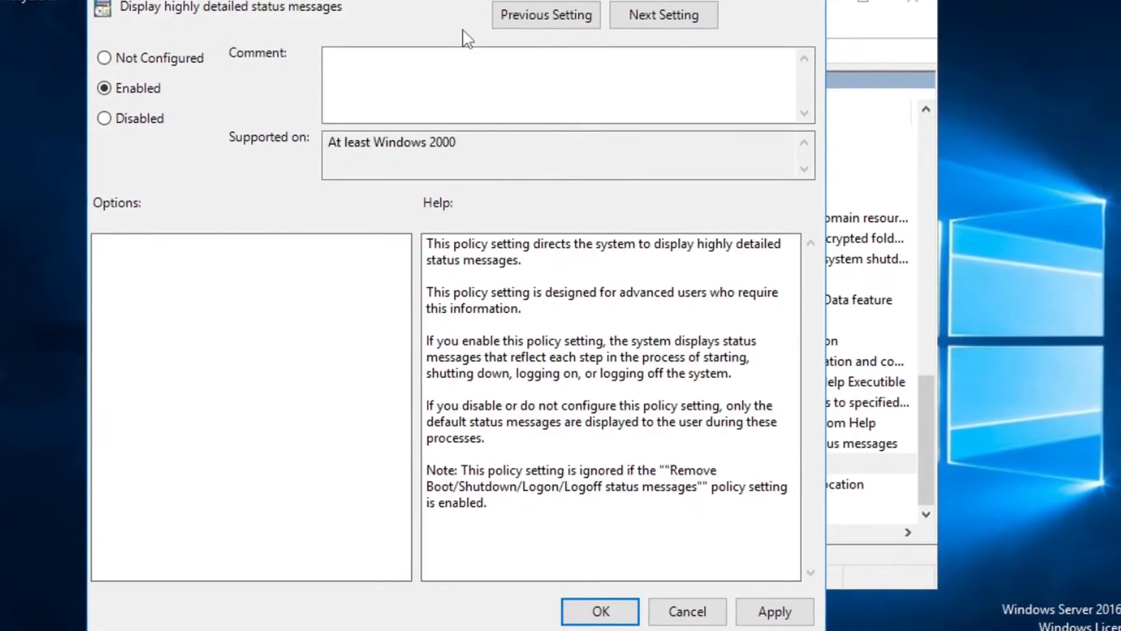
left_click(776, 613)
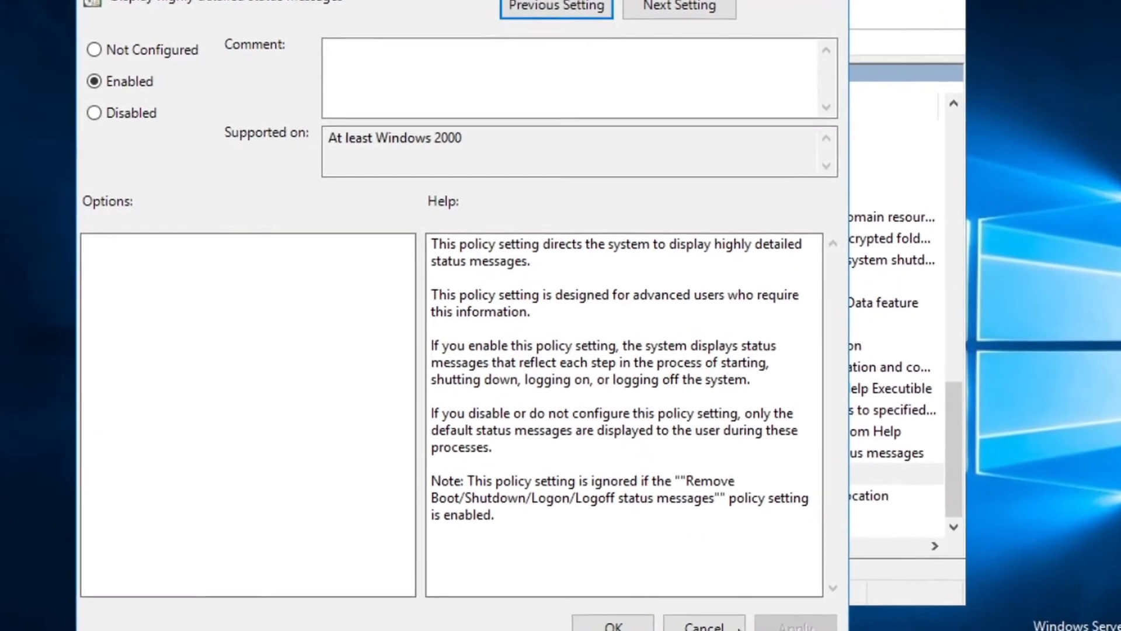
left_click(601, 613)
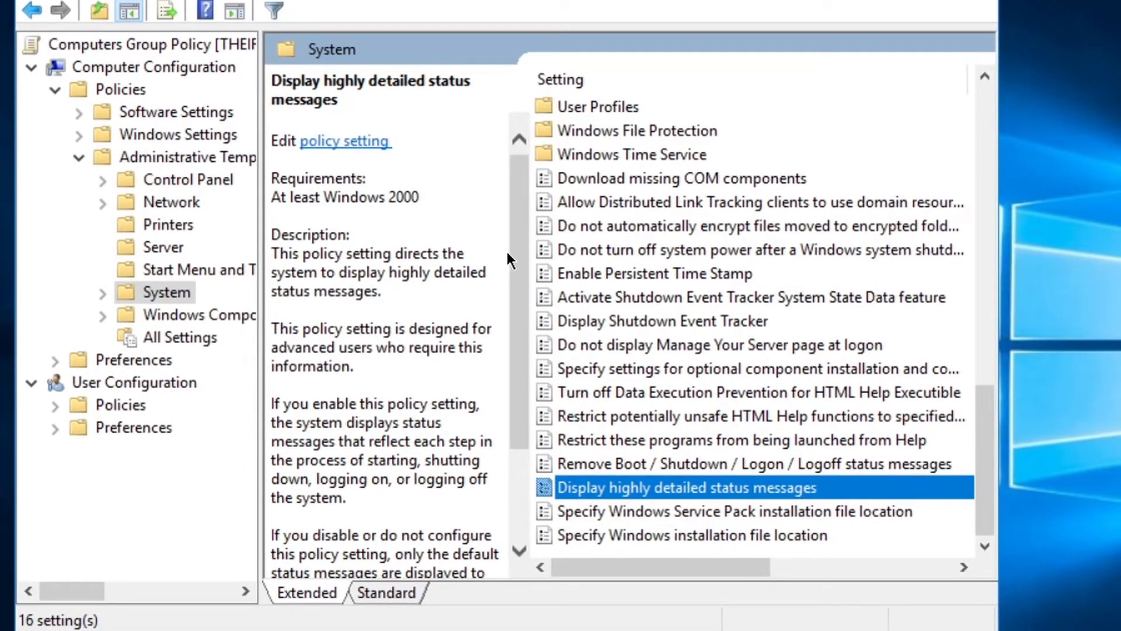
Go into the Logon folder under System
scroll(675, 363, "up", 7)
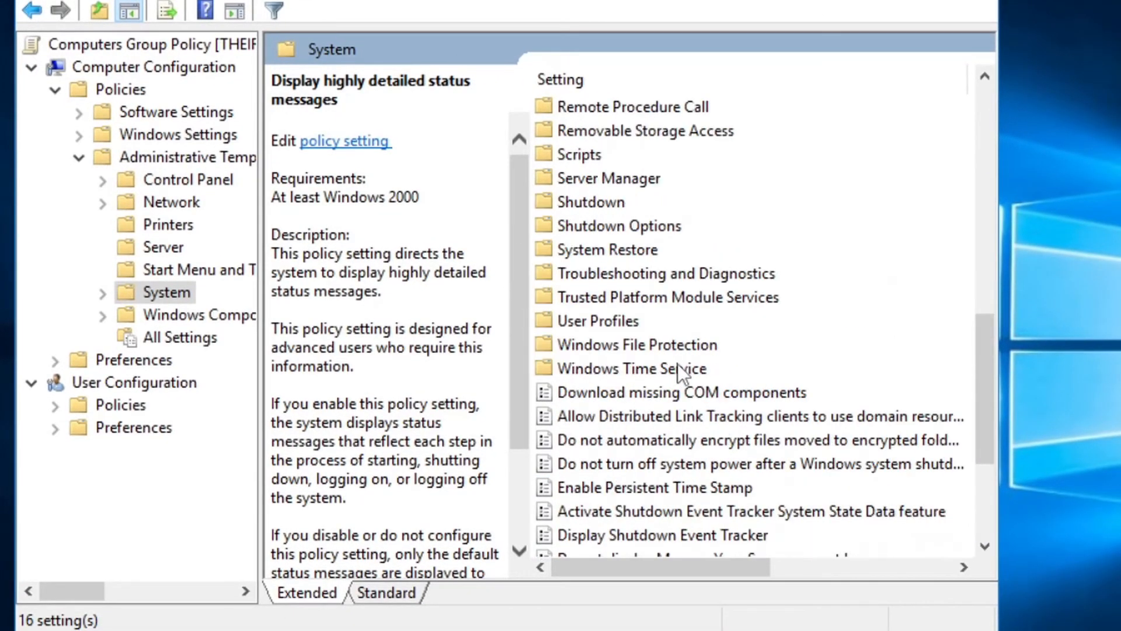
scroll(672, 363, "up", 6)
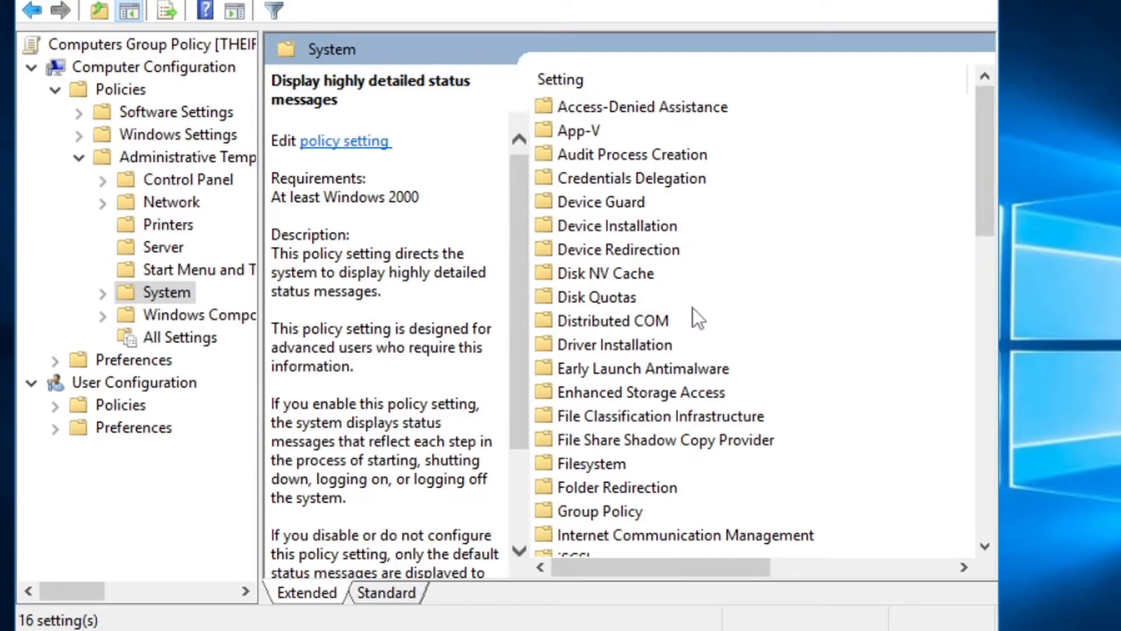
key("alt+Left")
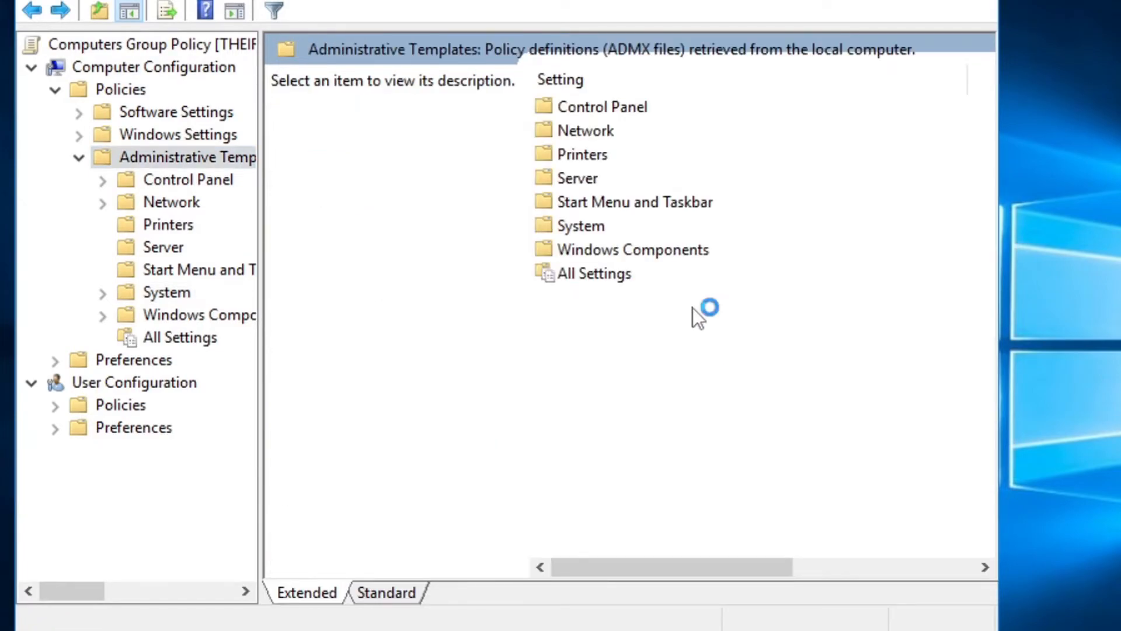
key("alt+Right")
left_click(692, 305)
key("l")
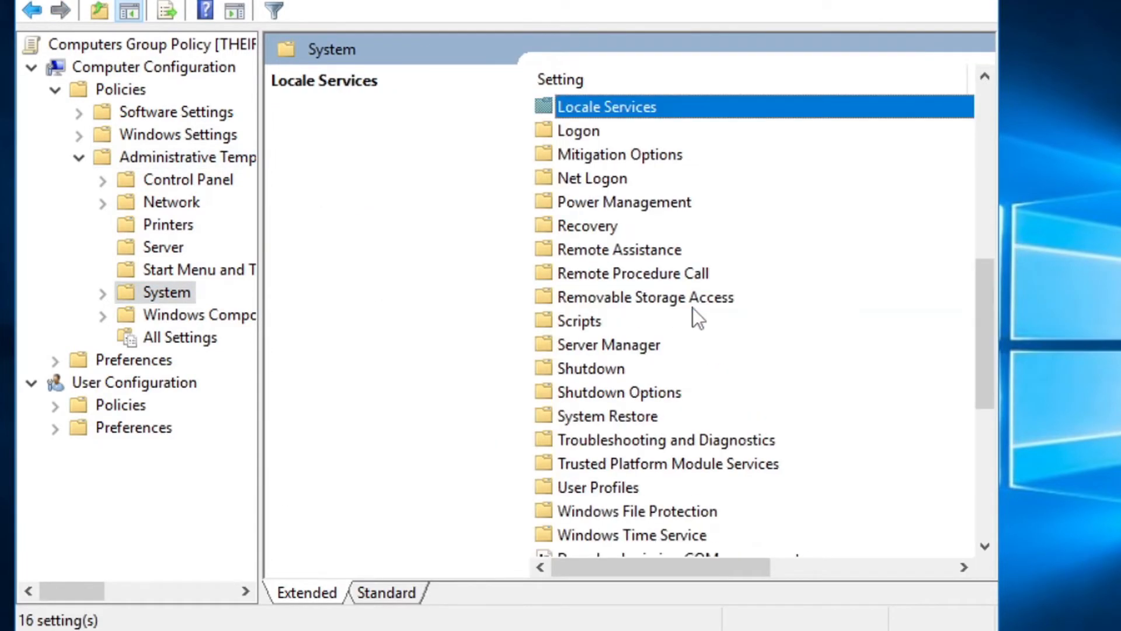
key("Down")
key("Return")
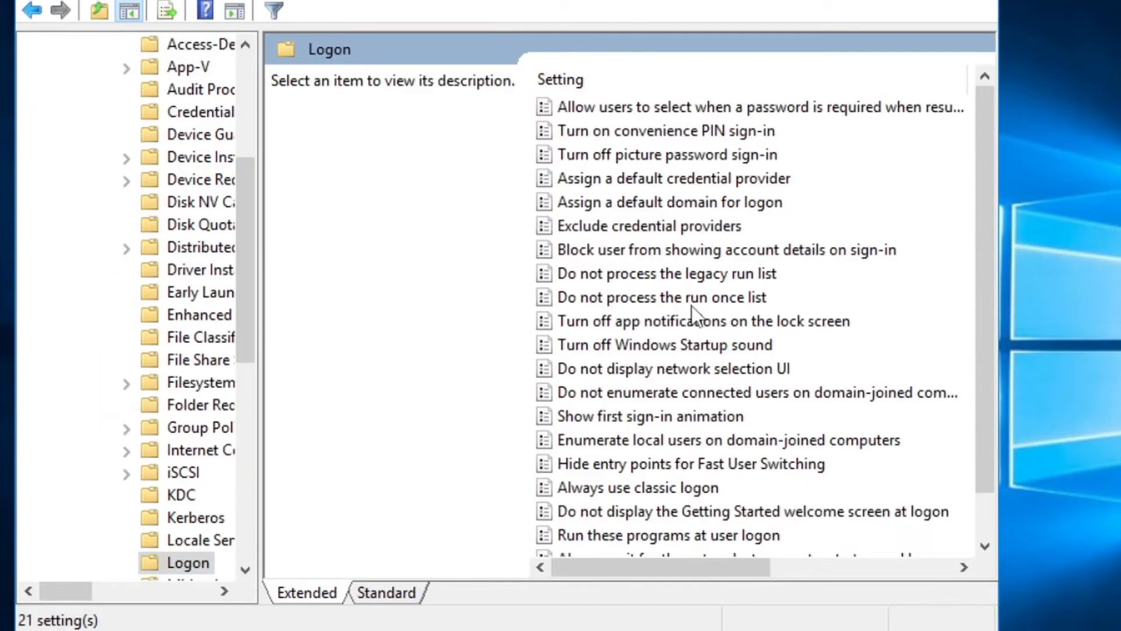
scroll(698, 321, "down", 1)
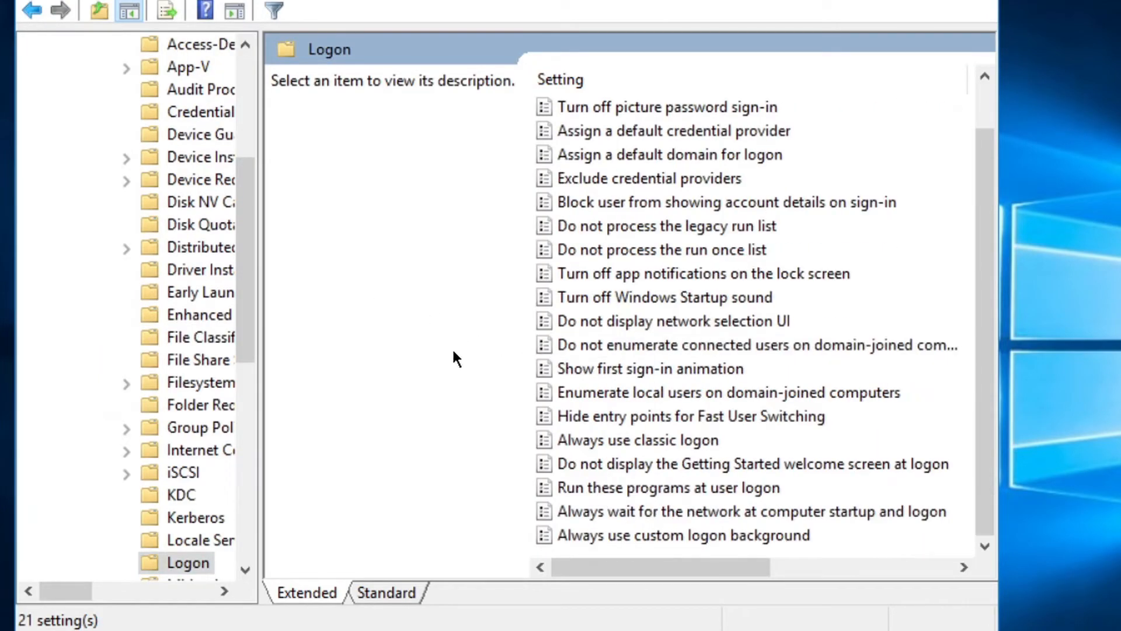
Set 'Show first sign-in animation' to Disabled and apply it
left_click(595, 370)
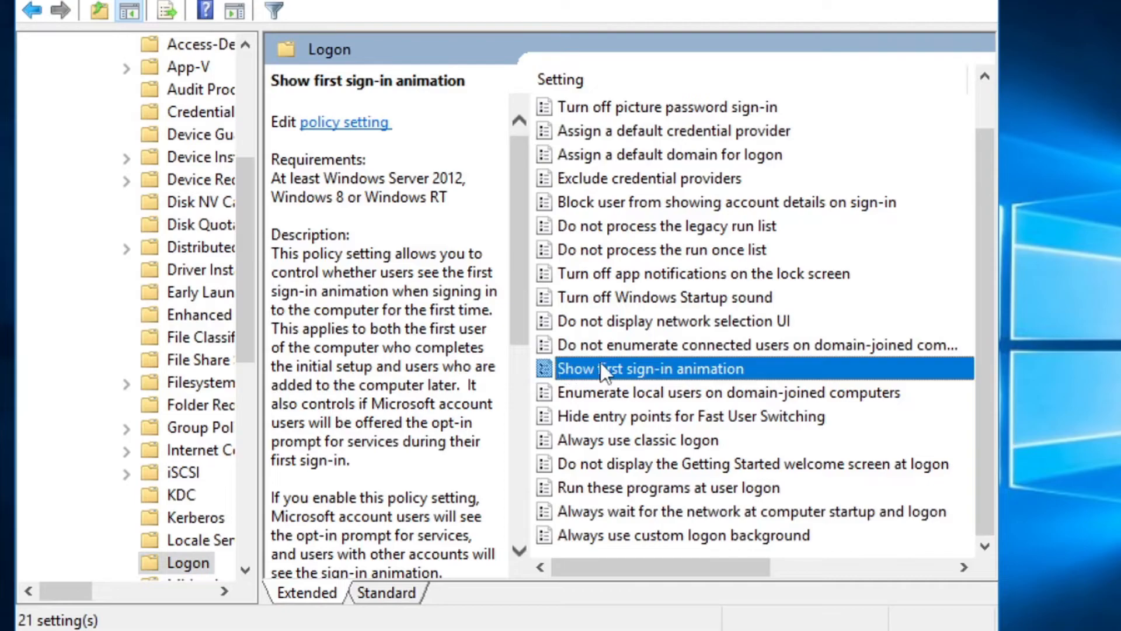
double_click(728, 367)
left_click(121, 143)
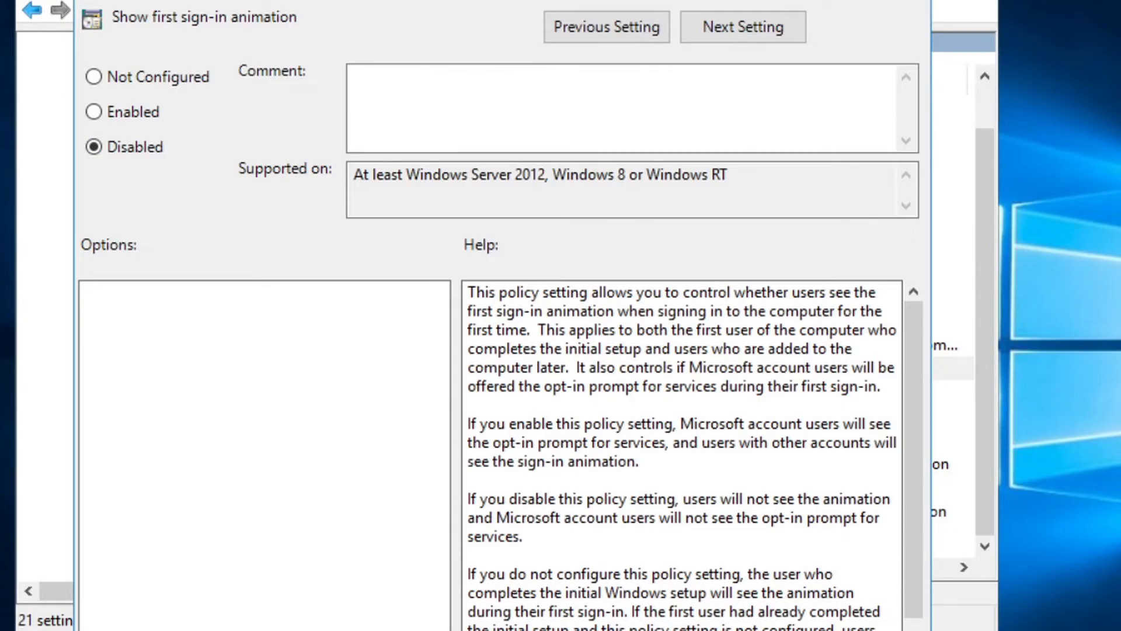
key("alt+a")
left_click(680, 630)
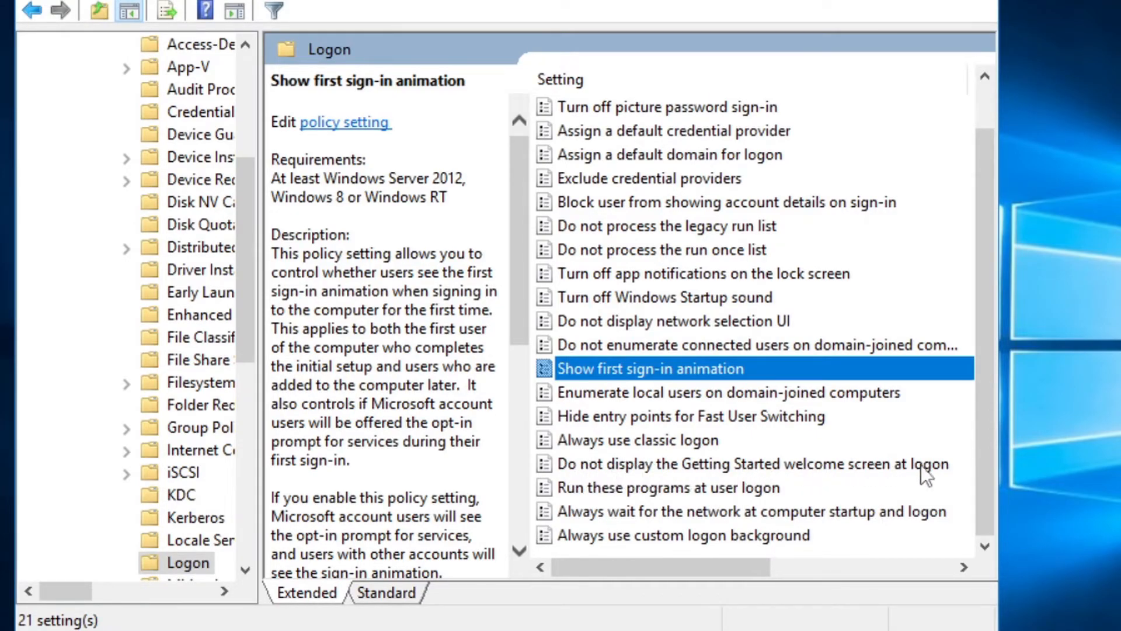
Set 'Do not display the Getting Started welcome screen at logon' to Enabled
double_click(884, 464)
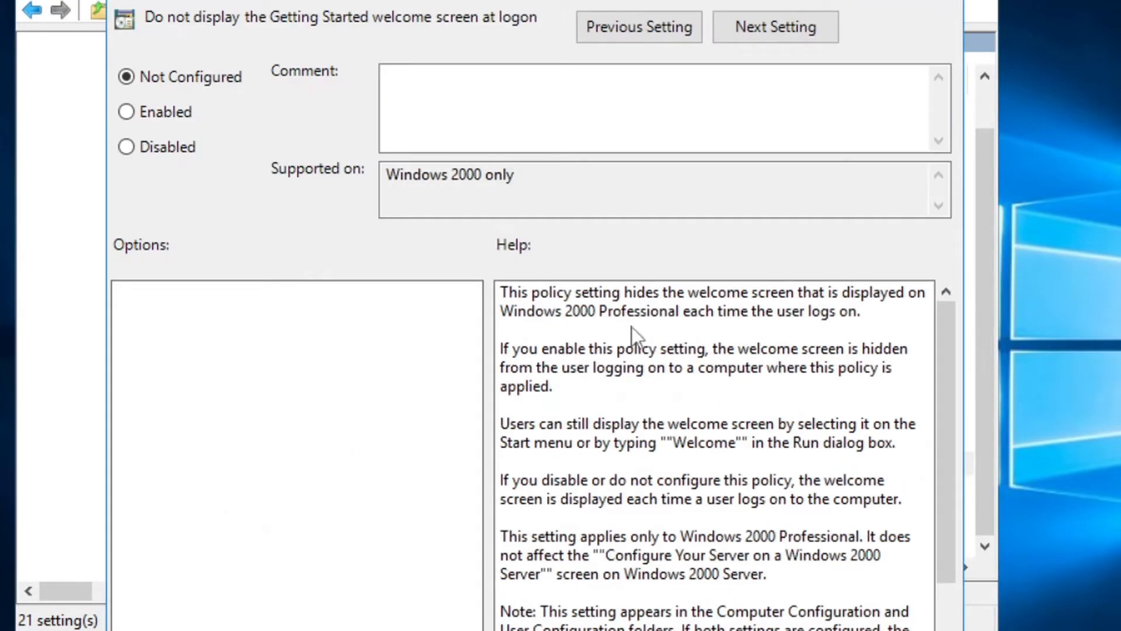
left_click_drag(535, 0, 493, 0)
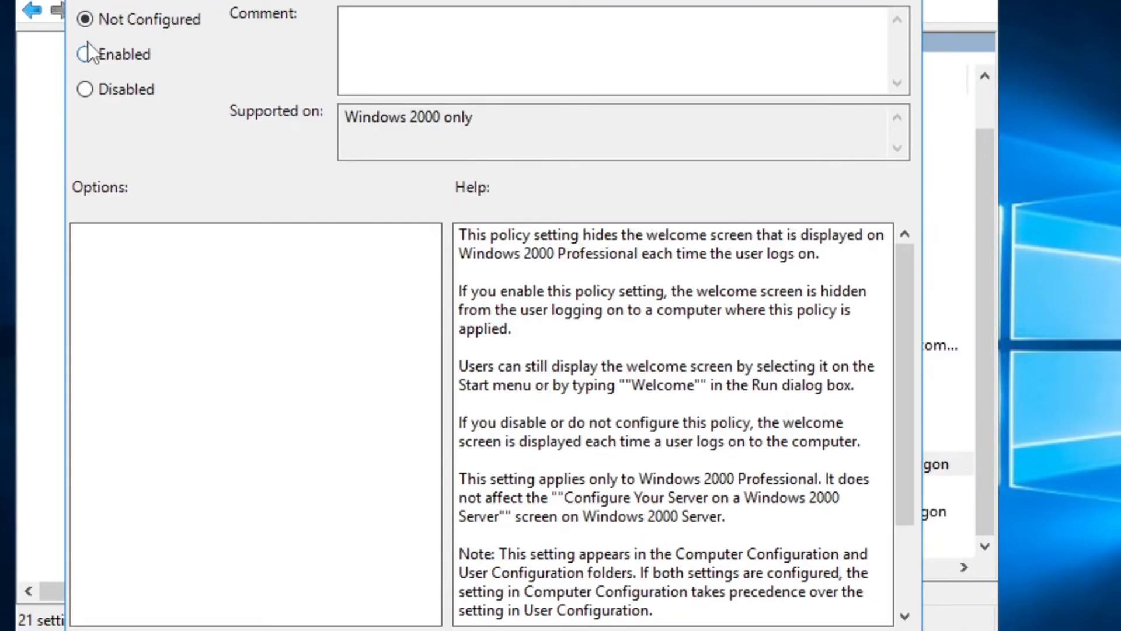
left_click(104, 49)
key("Return")
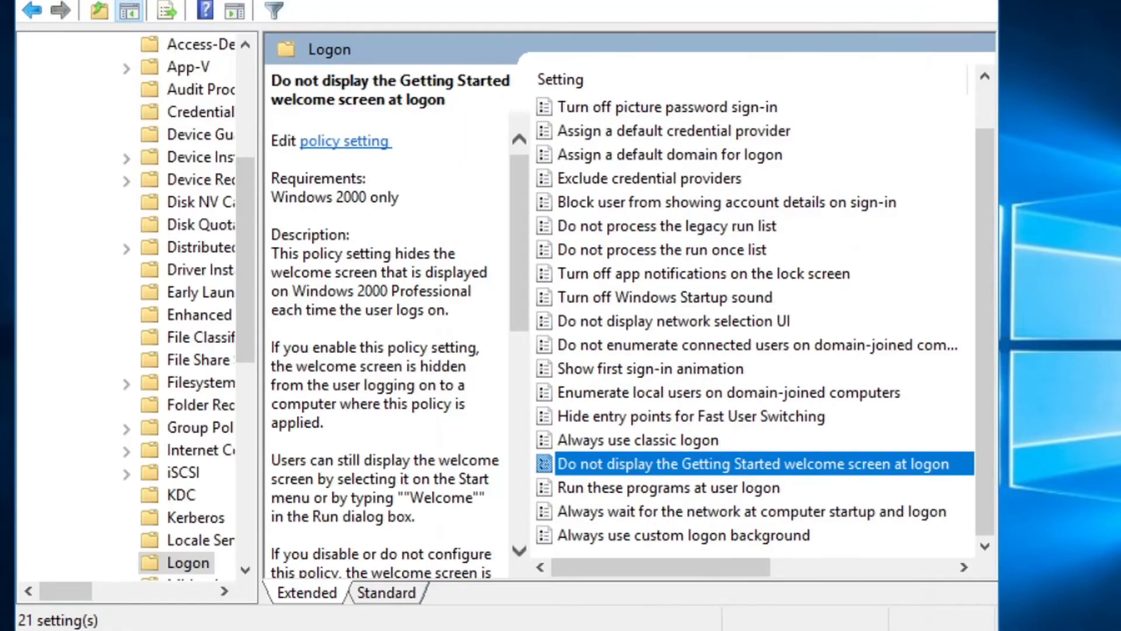
Navigate to Windows Settings > Security Settings > Local Policies > Security Options
key("BackSpace")
key("BackSpace")
key("BackSpace")
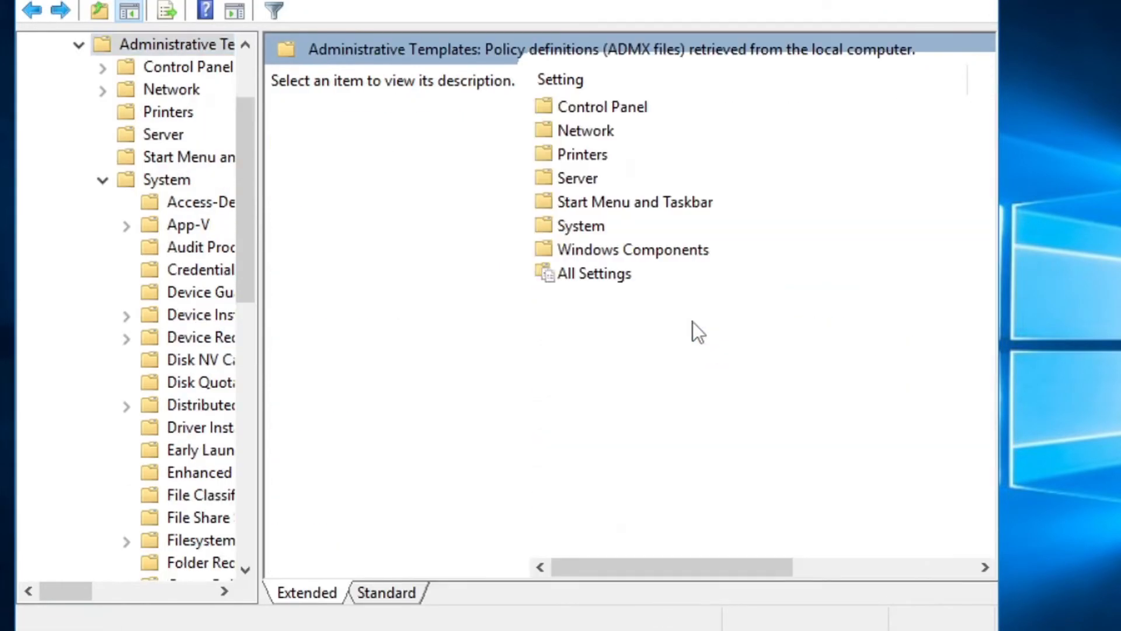
key("BackSpace")
key("BackSpace")
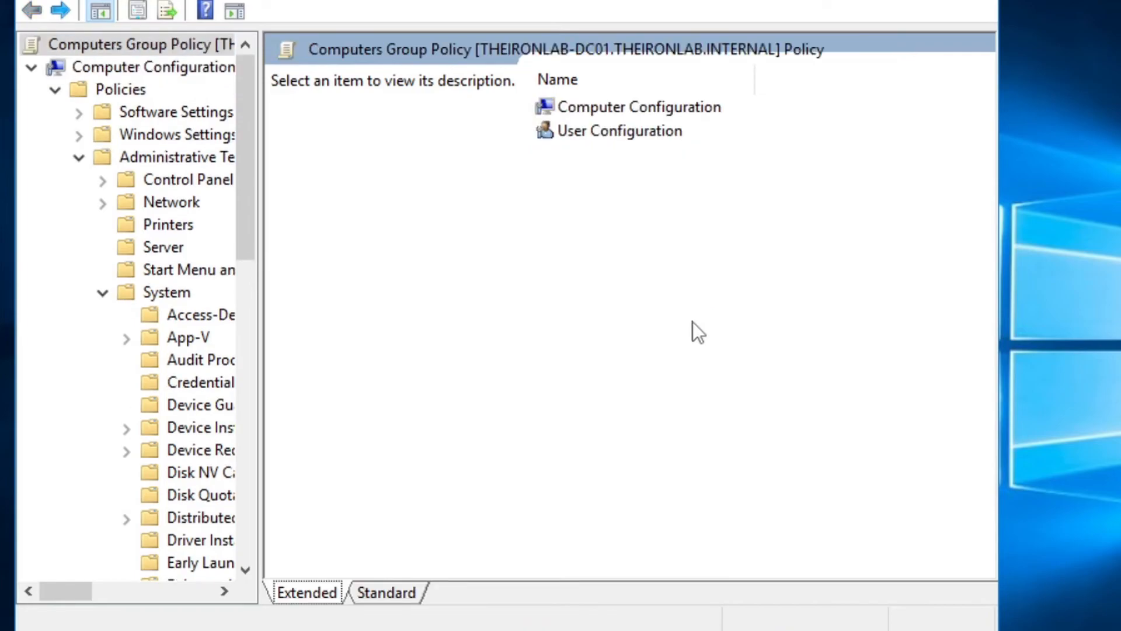
left_click(56, 90)
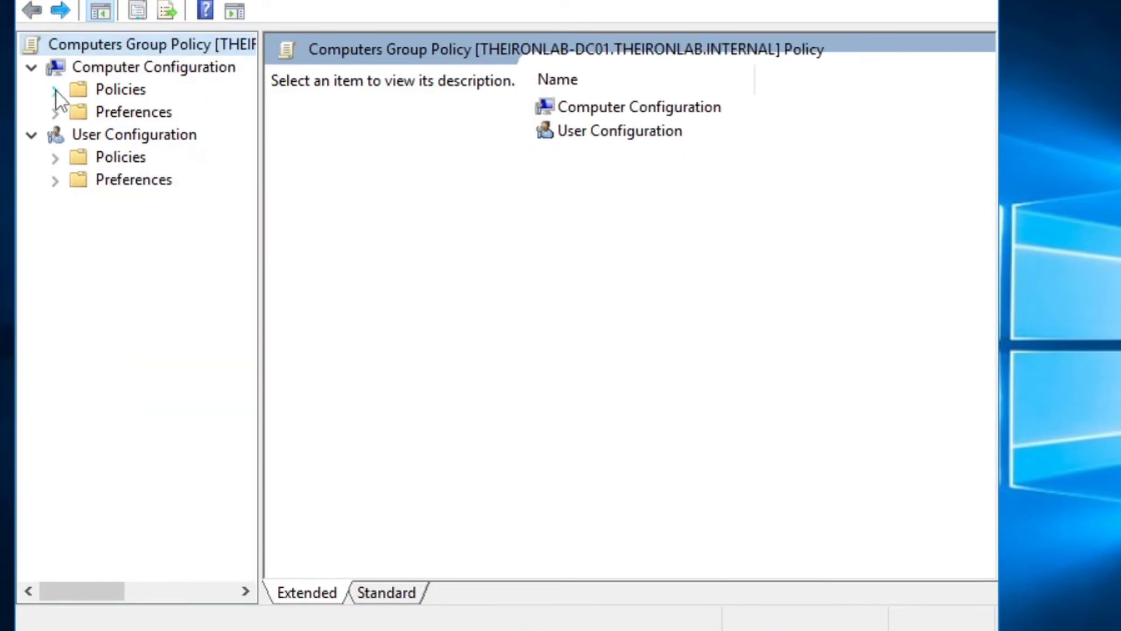
double_click(611, 101)
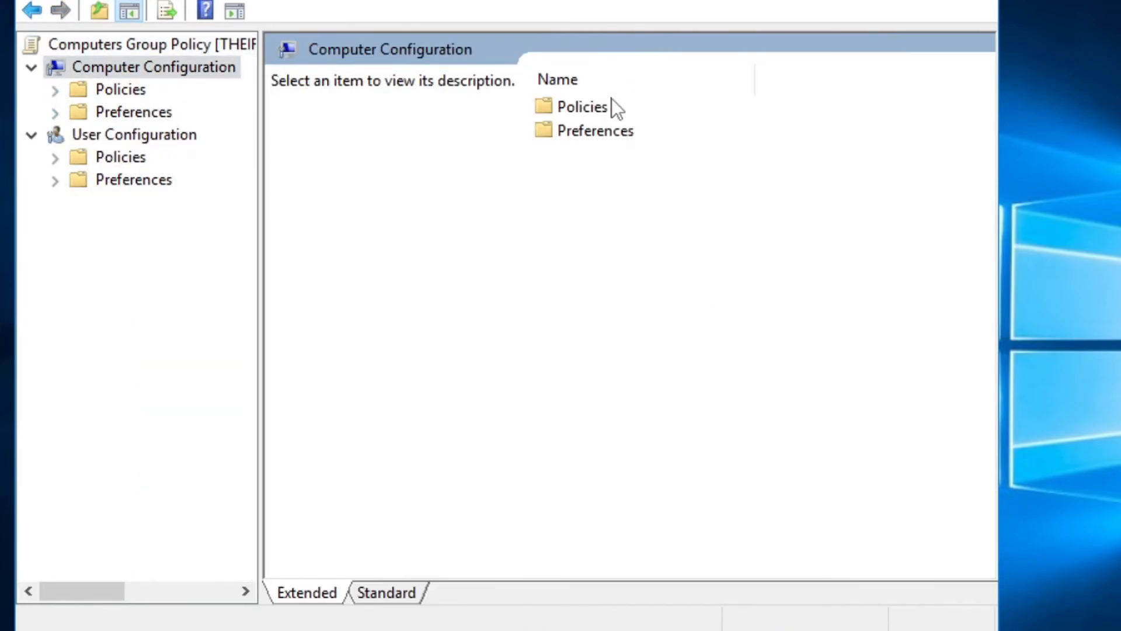
double_click(611, 105)
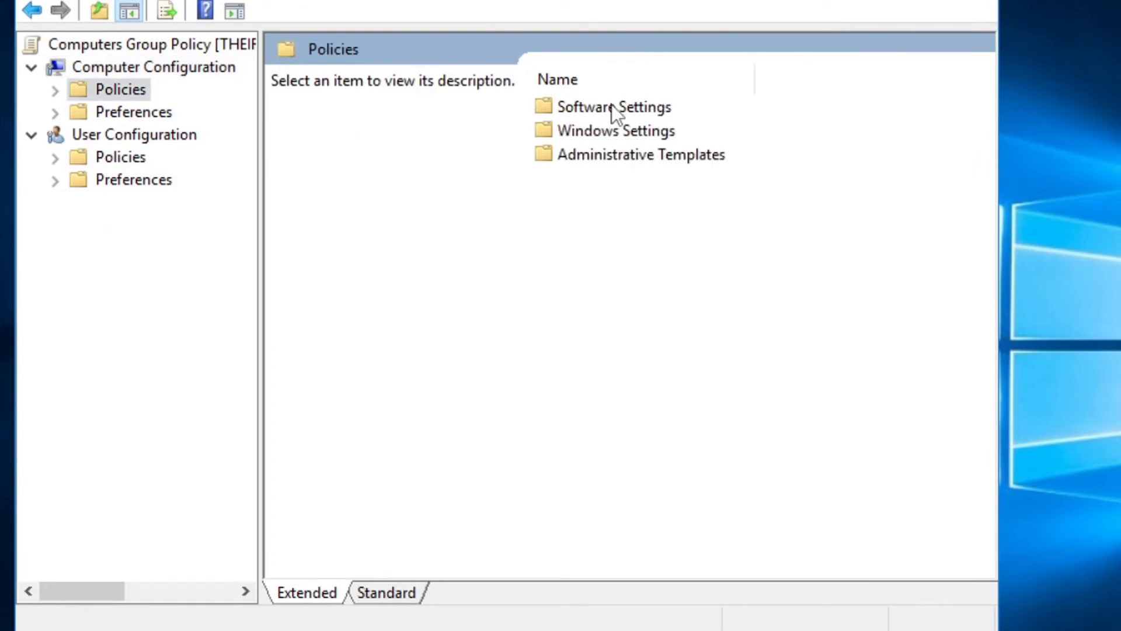
double_click(620, 130)
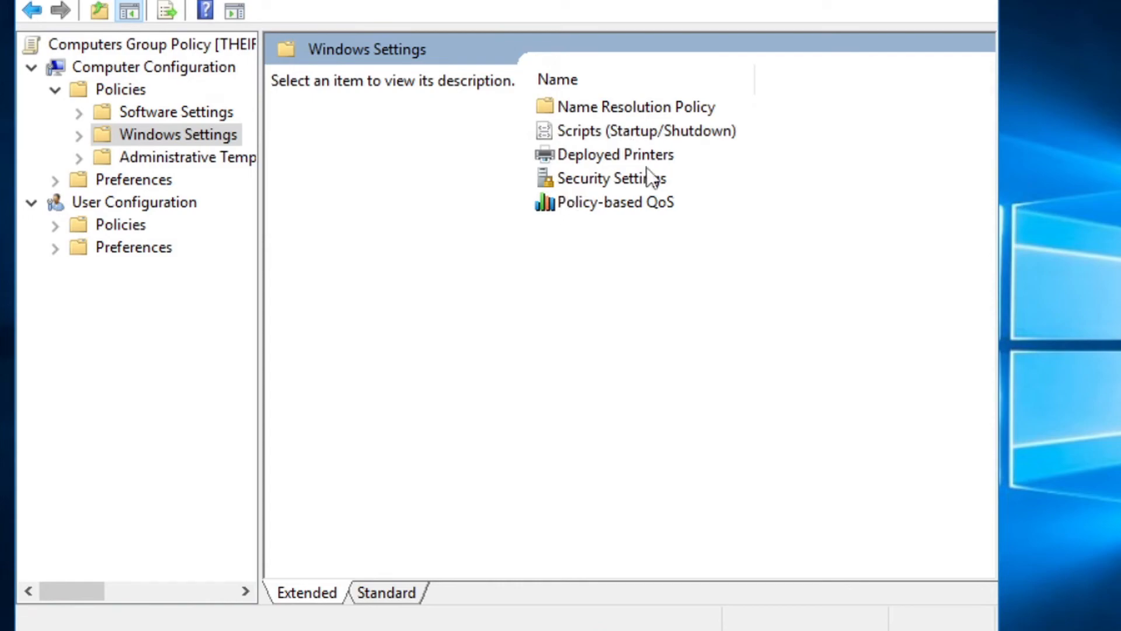
double_click(601, 176)
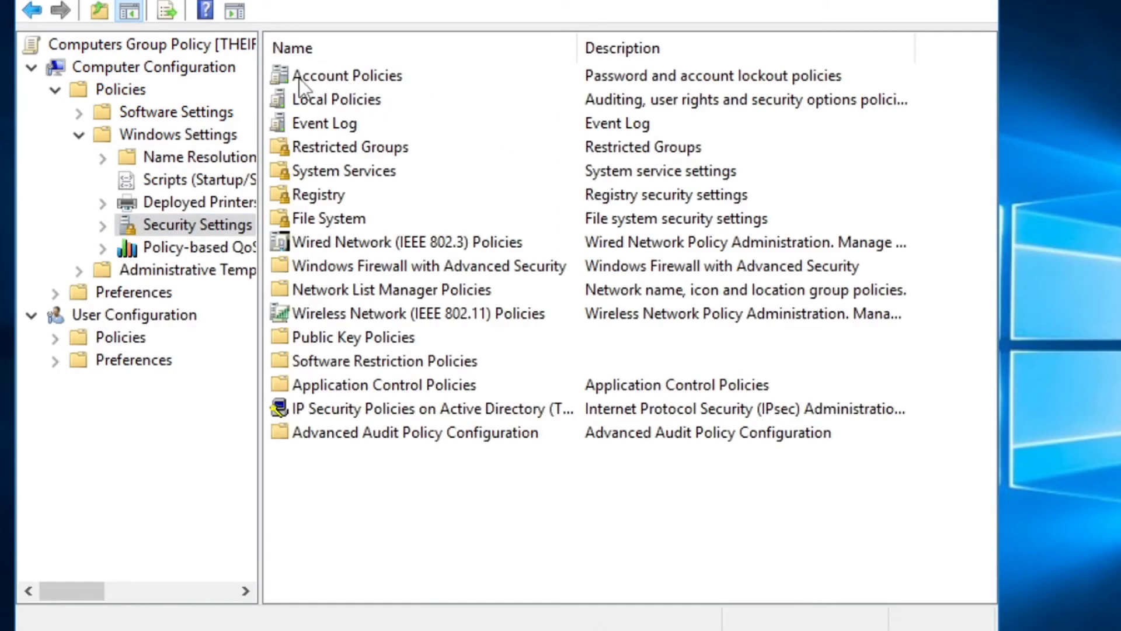
double_click(407, 96)
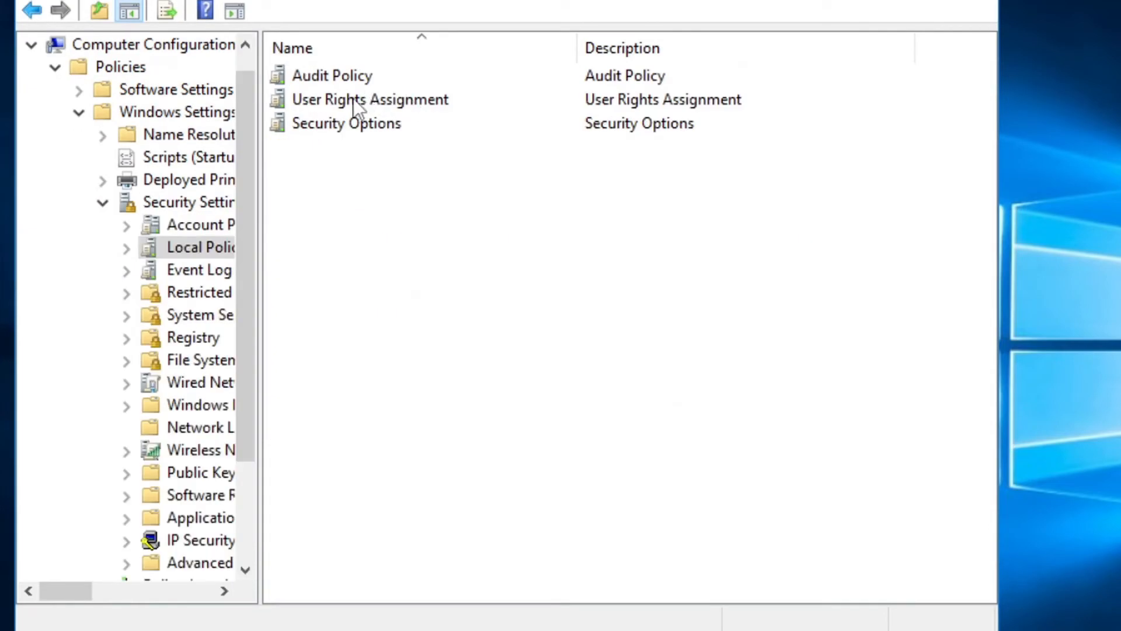
double_click(386, 124)
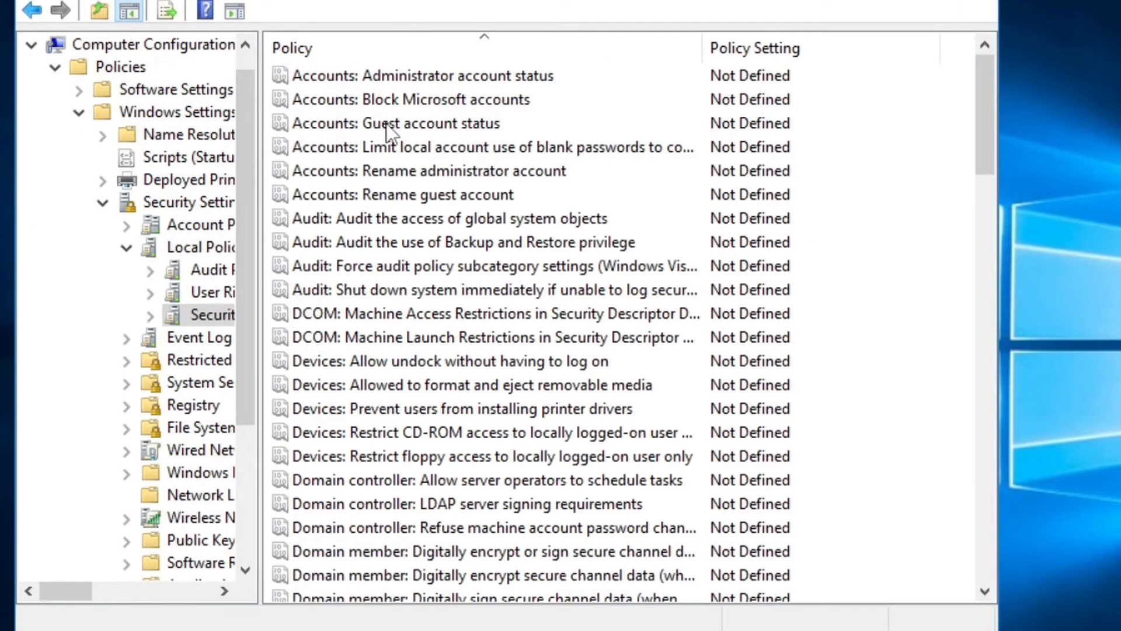
scroll(386, 124, "down", 8)
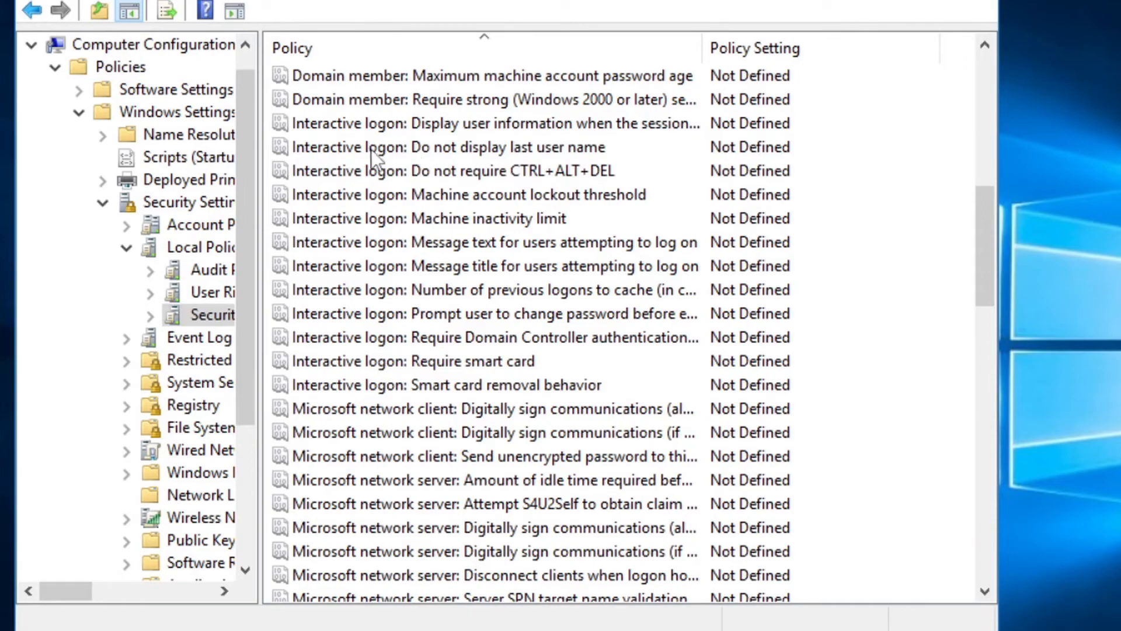
Define and enable 'Interactive logon: Do not display last user name'
double_click(548, 149)
left_click(281, 118)
left_click(305, 149)
left_click(709, 575)
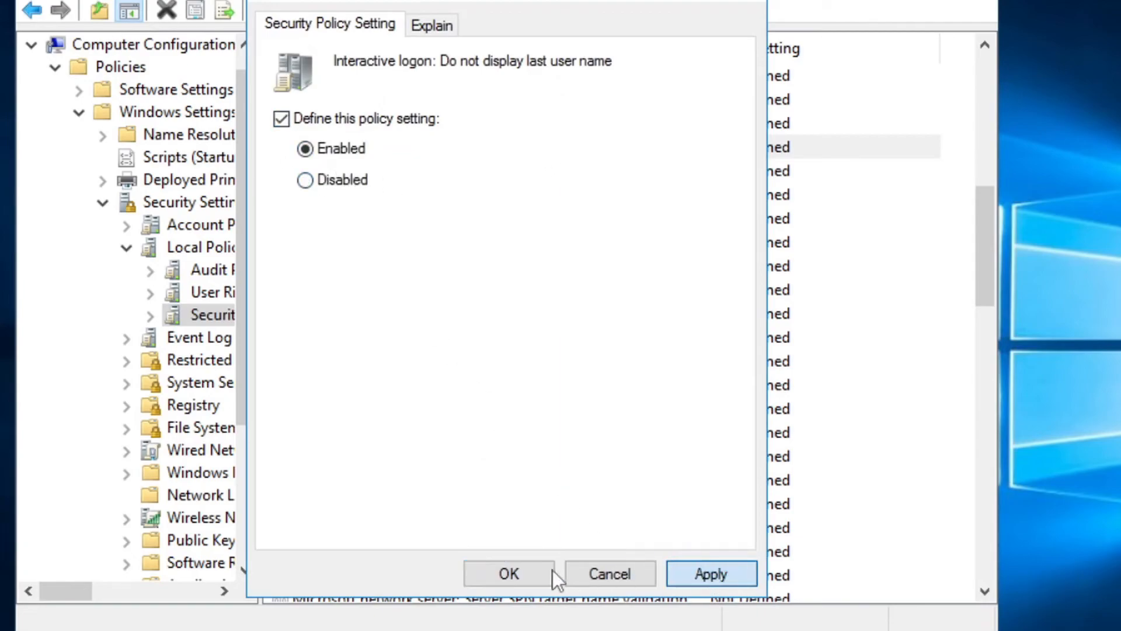
left_click(499, 572)
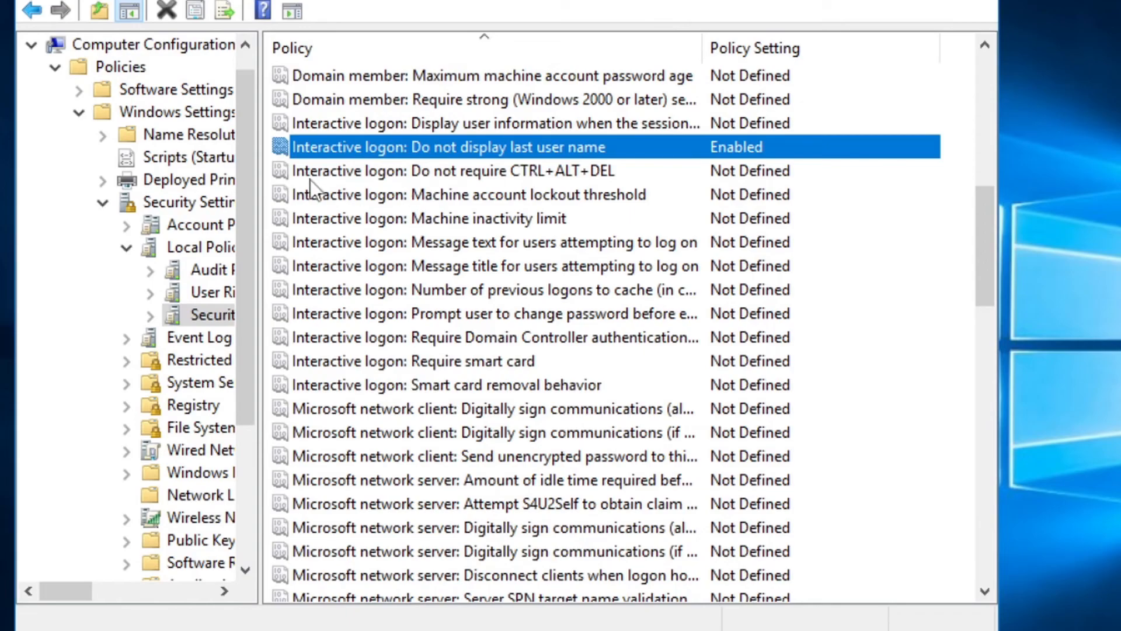
Define and enable 'Interactive logon: Do not require CTRL+ALT+DEL'
double_click(349, 173)
left_click(337, 115)
left_click(326, 146)
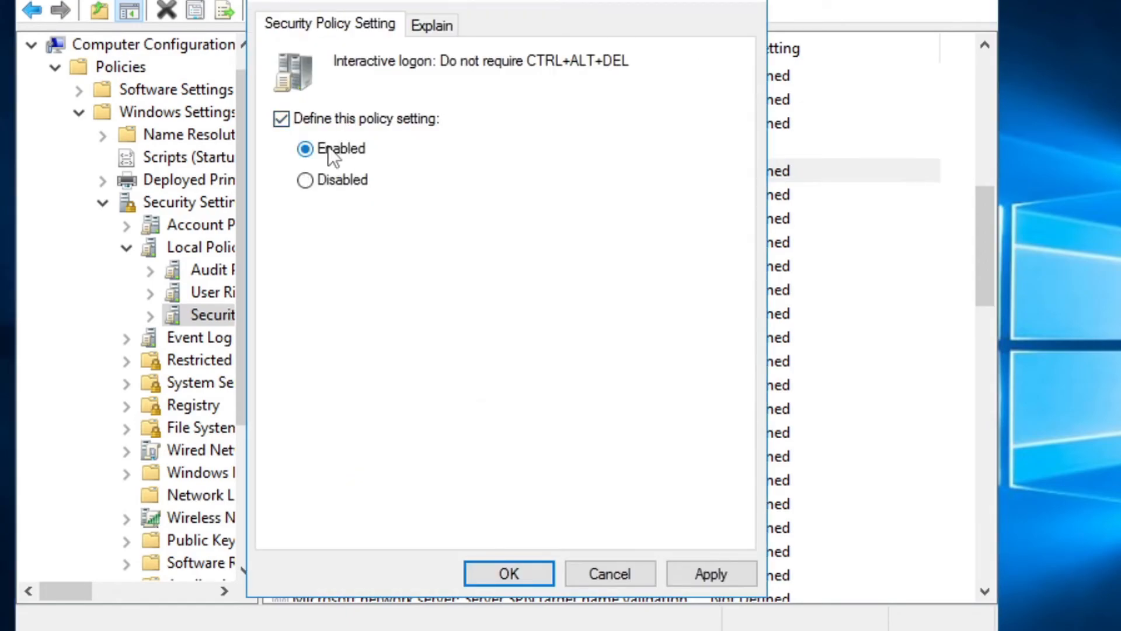
left_click(716, 572)
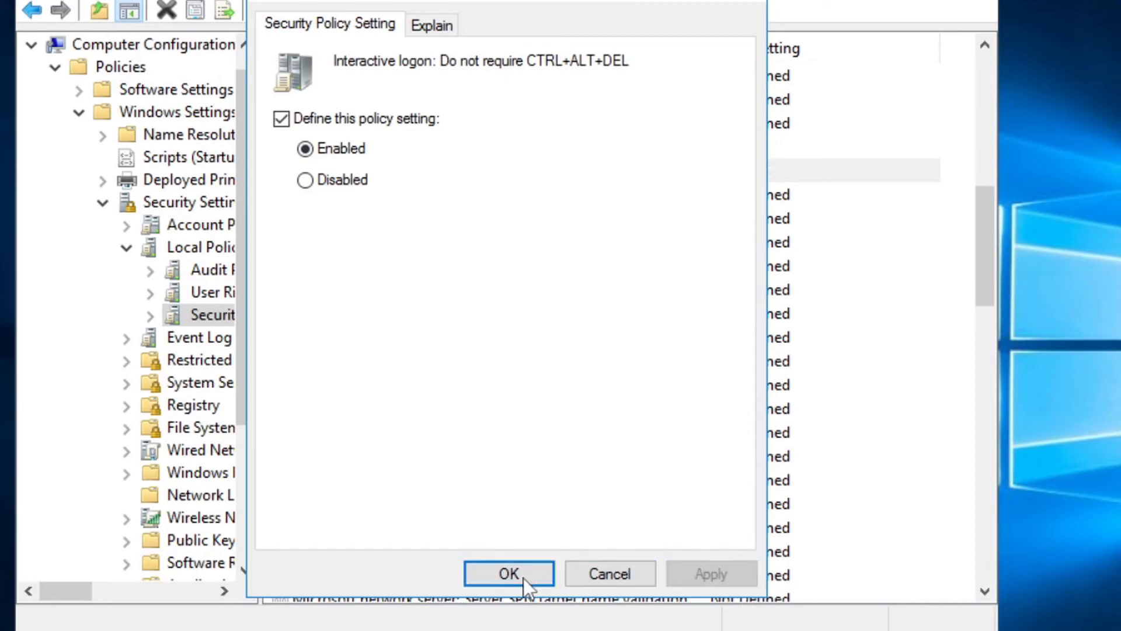
left_click(525, 575)
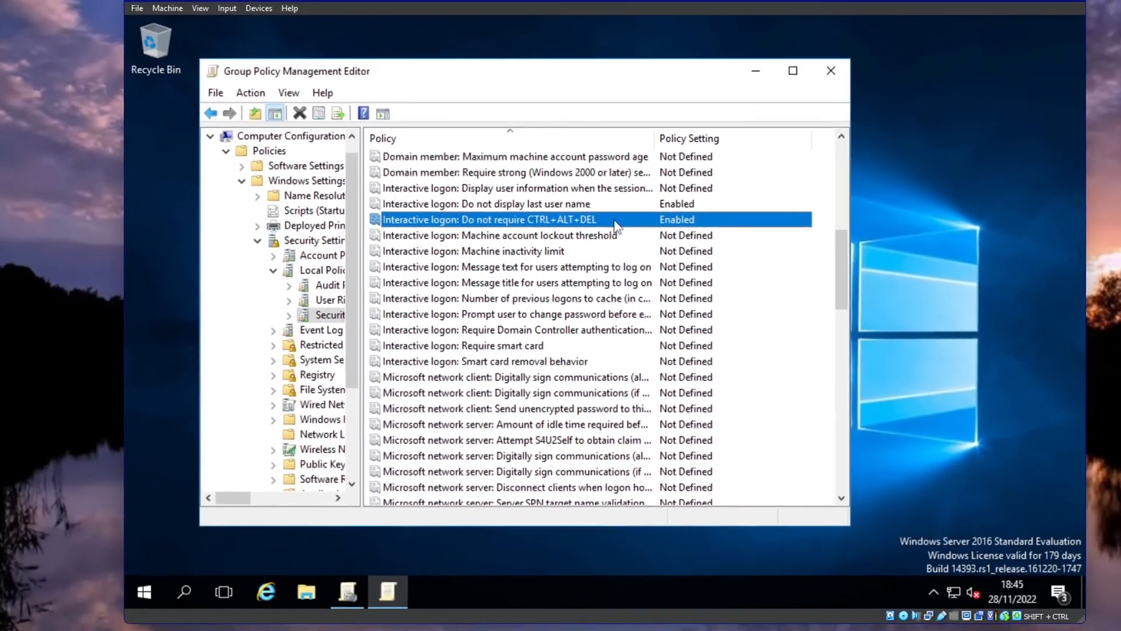
Run gpupdate /force in a Command Prompt launched via Win+R cmd
key("super+r")
type("cmd")
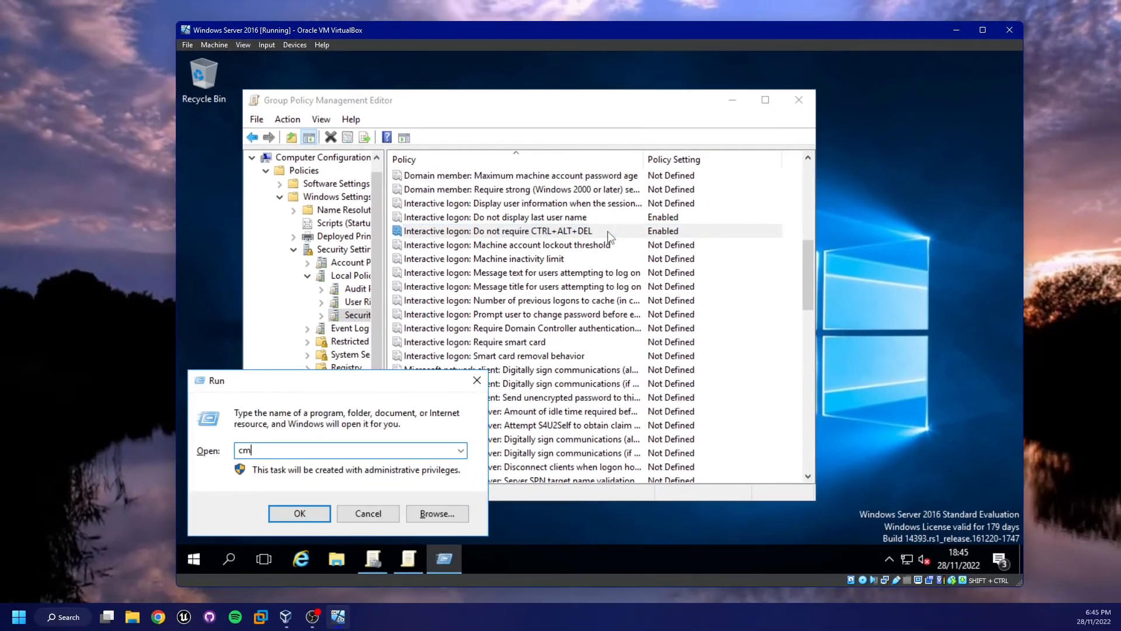
key("Return")
type("gpup")
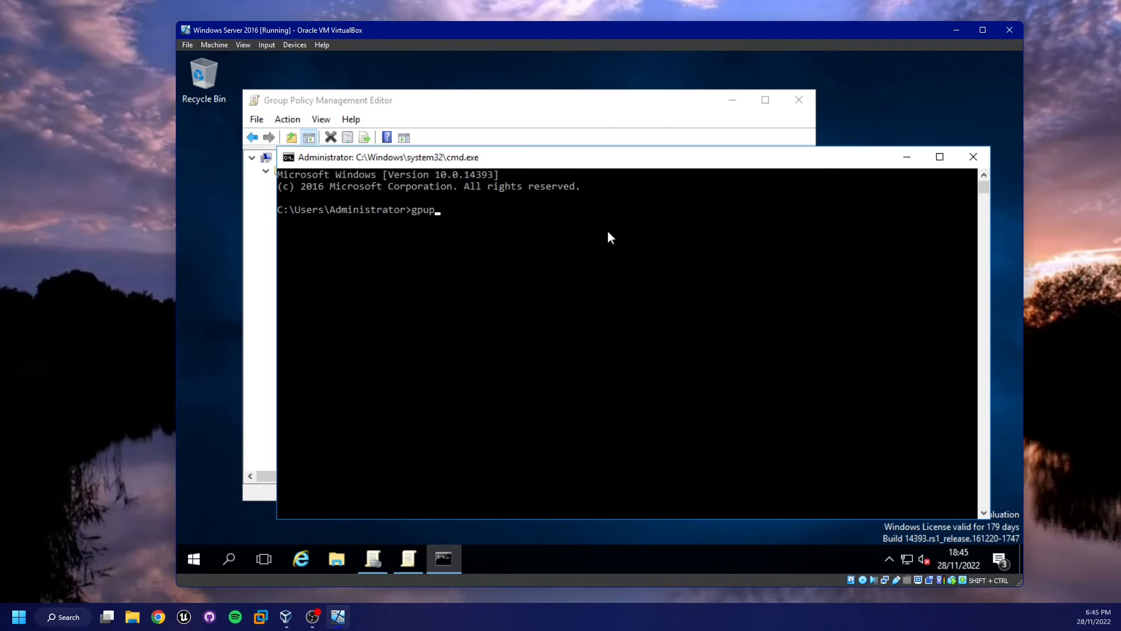
type("date /force")
key("Return")
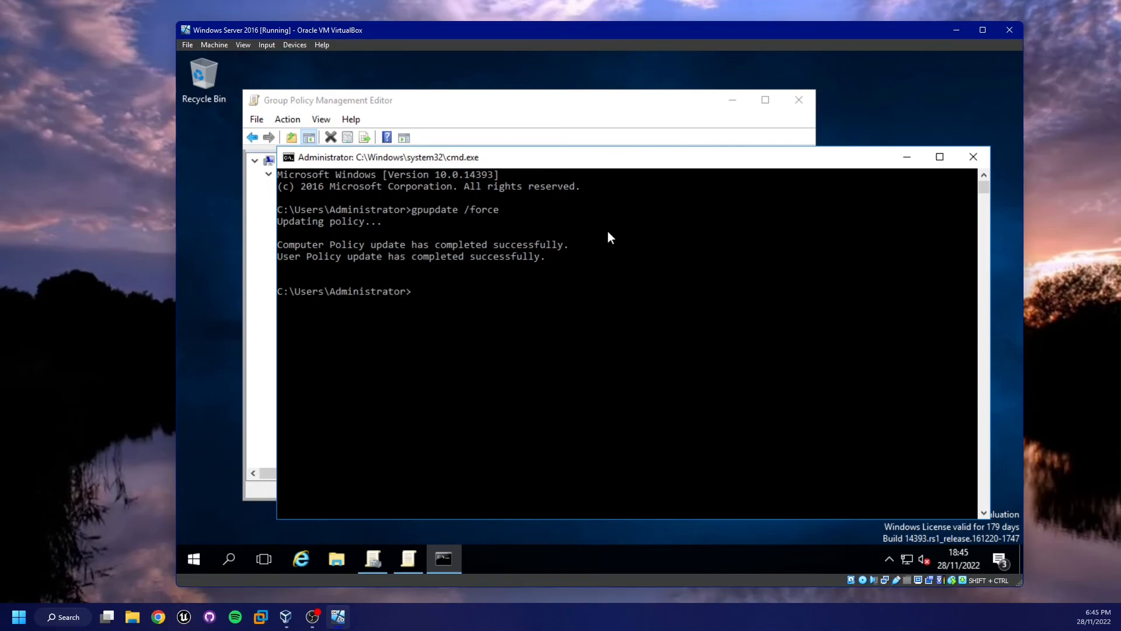
Close the Command Prompt, Group Policy Management Editor and Group Policy Management windows
left_click(971, 157)
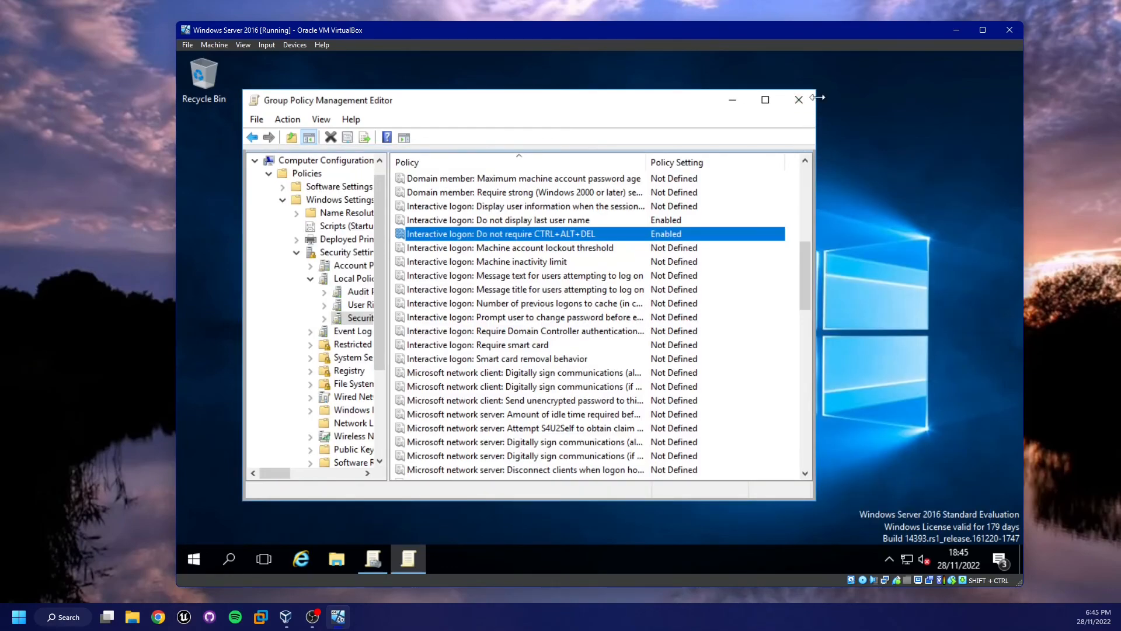
left_click(798, 100)
left_click(785, 111)
left_click_drag(538, 163, 835, 351)
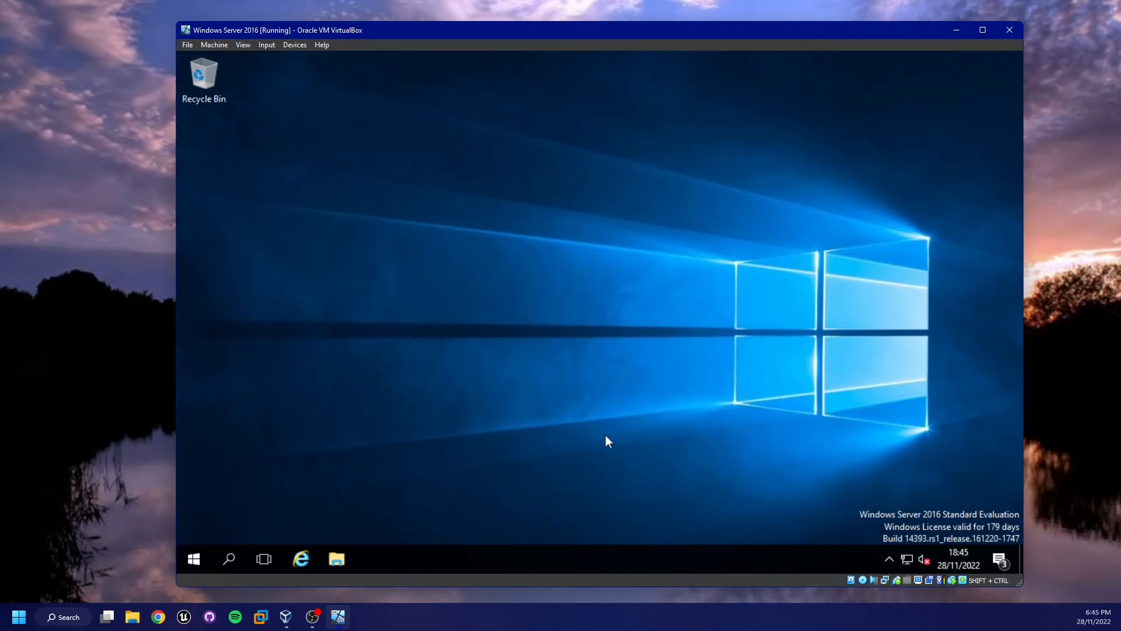